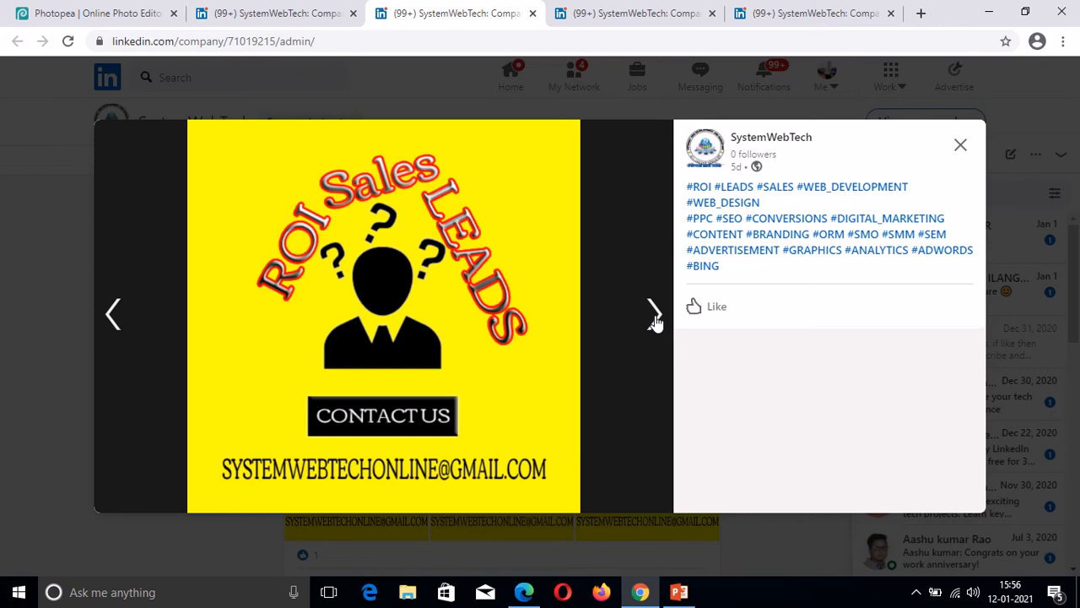
# Cycle through three slides of the SystemWebTech ROI Sales Leads post, then switch to Photopea.
pyautogui.click(656, 322)
pyautogui.click(657, 322)
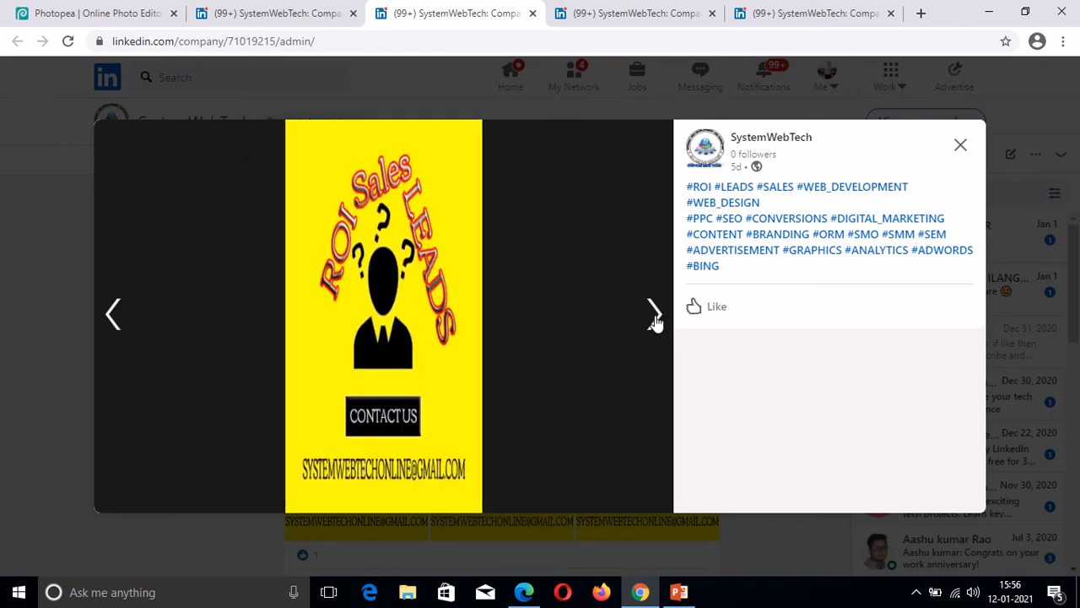
pyautogui.click(656, 321)
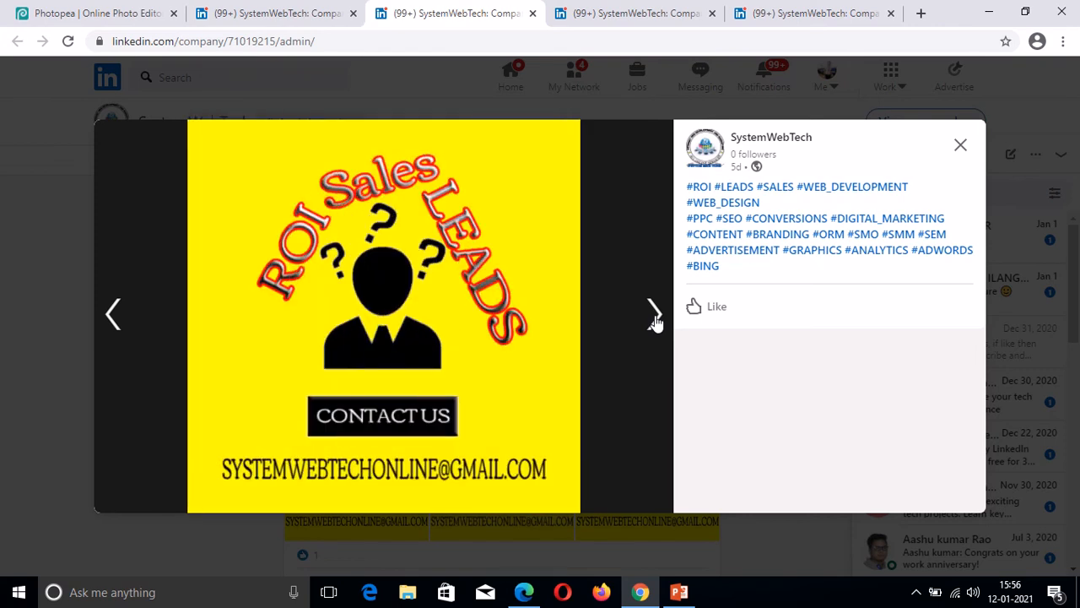
pyautogui.click(39, 16)
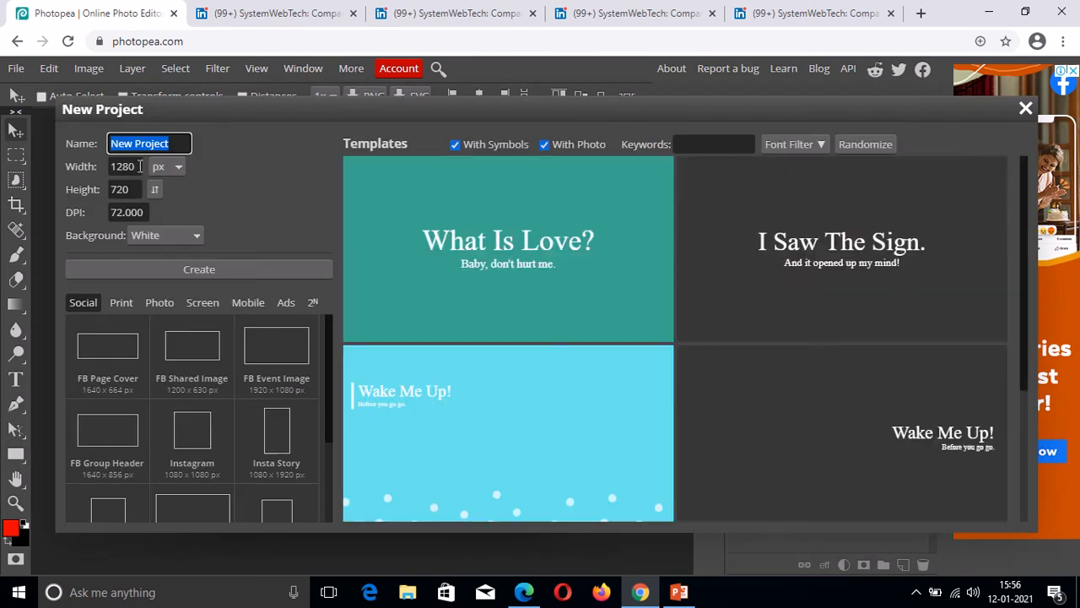
# Set the new project to 1200 × 1200 px and create the blank white document.
pyautogui.click(139, 166)
pyautogui.press('BackSpace')
pyautogui.press('BackSpace')
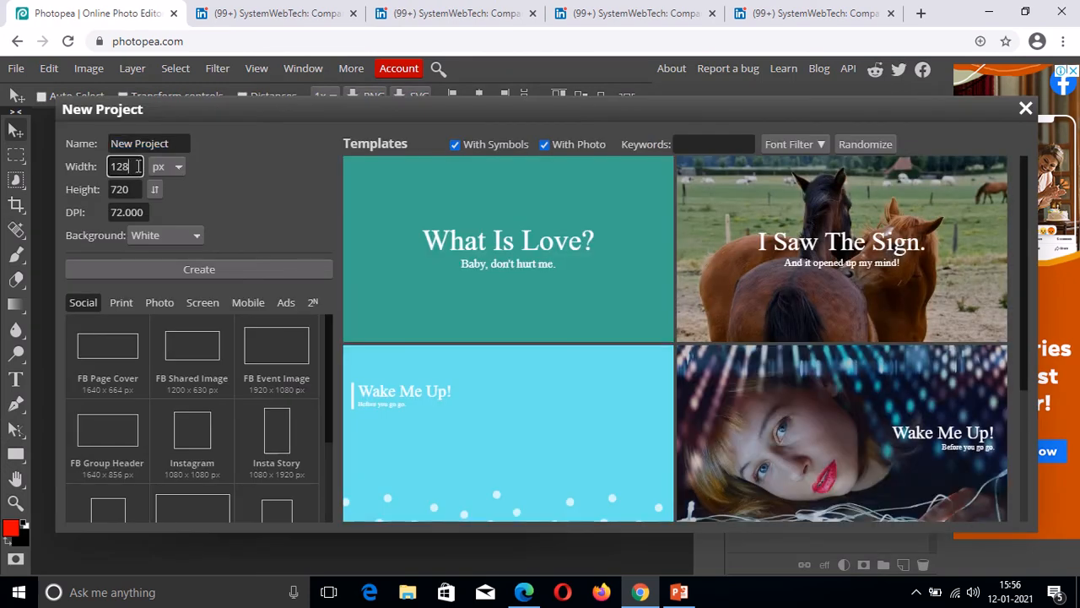
pyautogui.write('00')
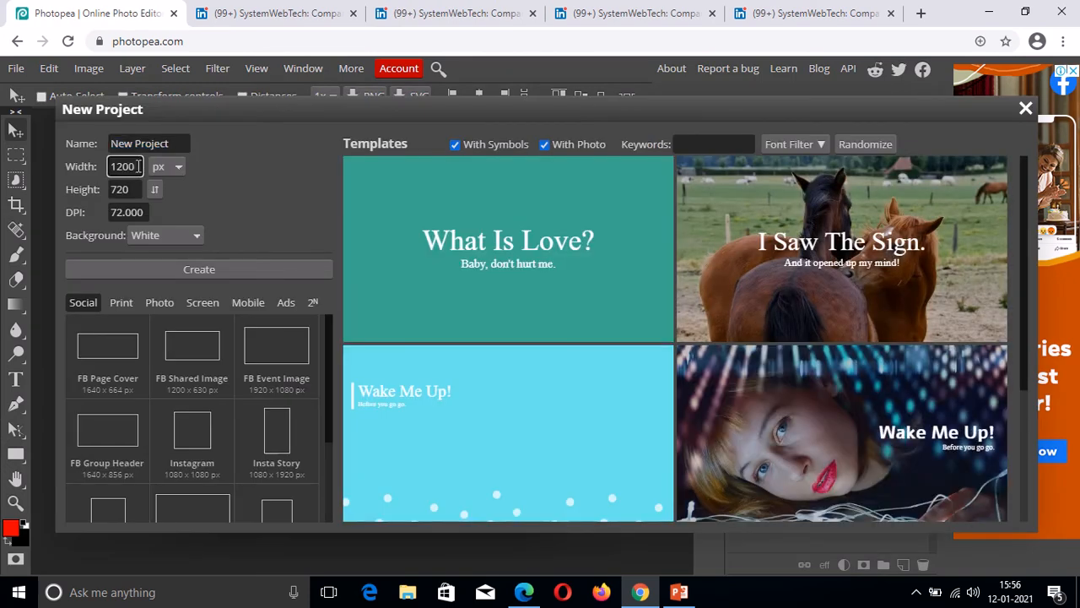
pyautogui.click(137, 190)
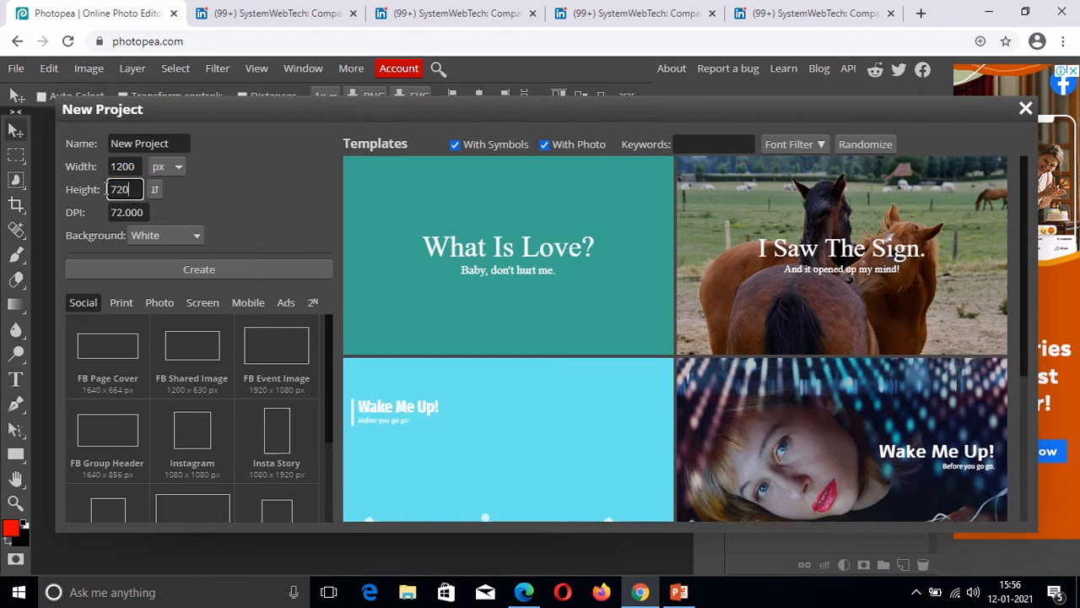
pyautogui.write('1200')
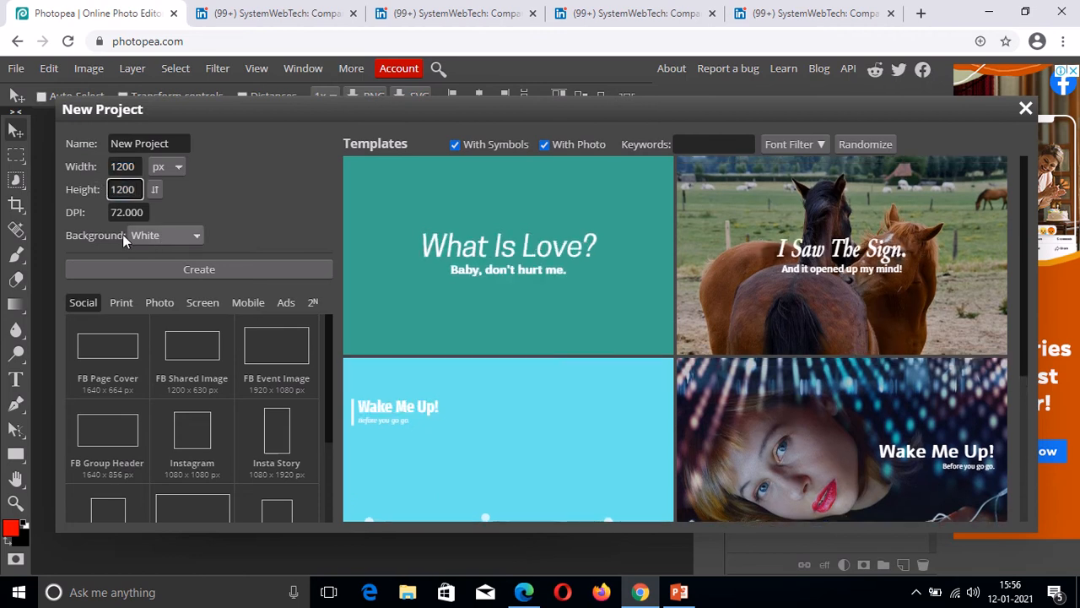
pyautogui.click(151, 265)
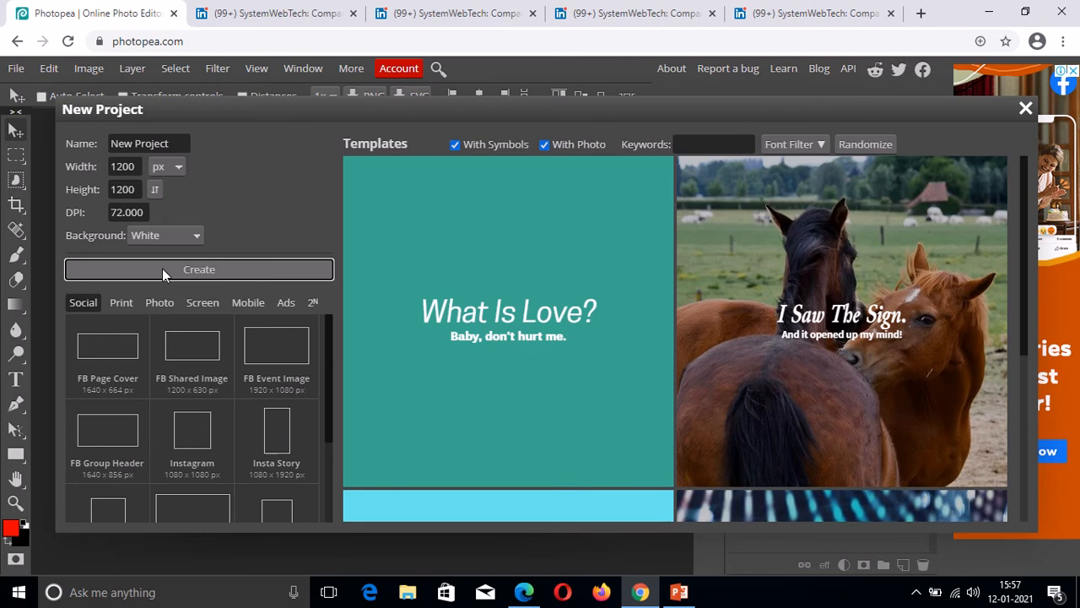
pyautogui.click(163, 270)
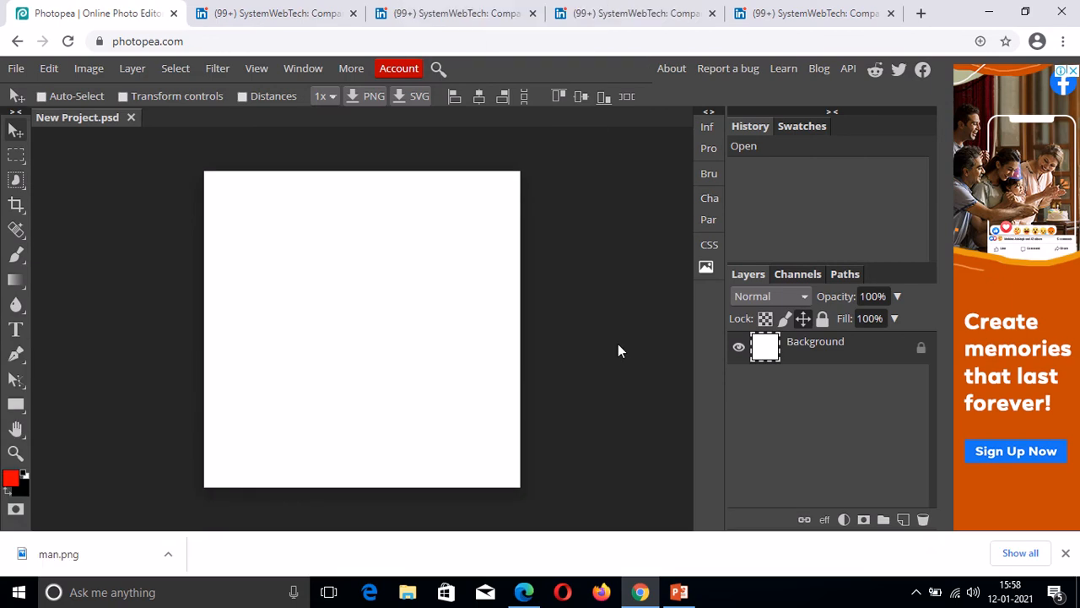
# Place man.png into the square canvas as a new layer.
pyautogui.click(15, 68)
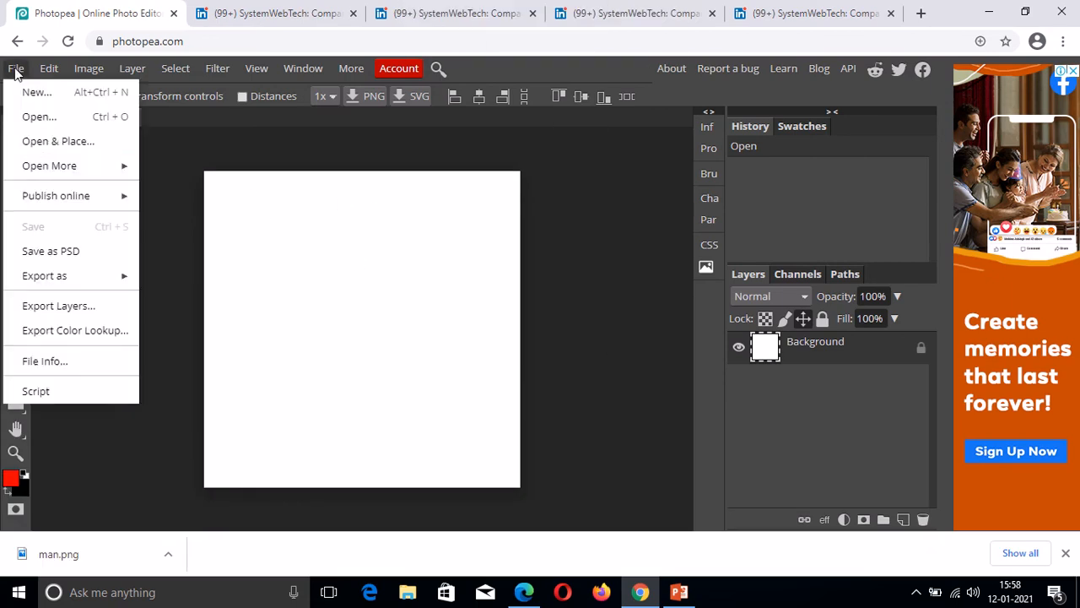
pyautogui.click(47, 144)
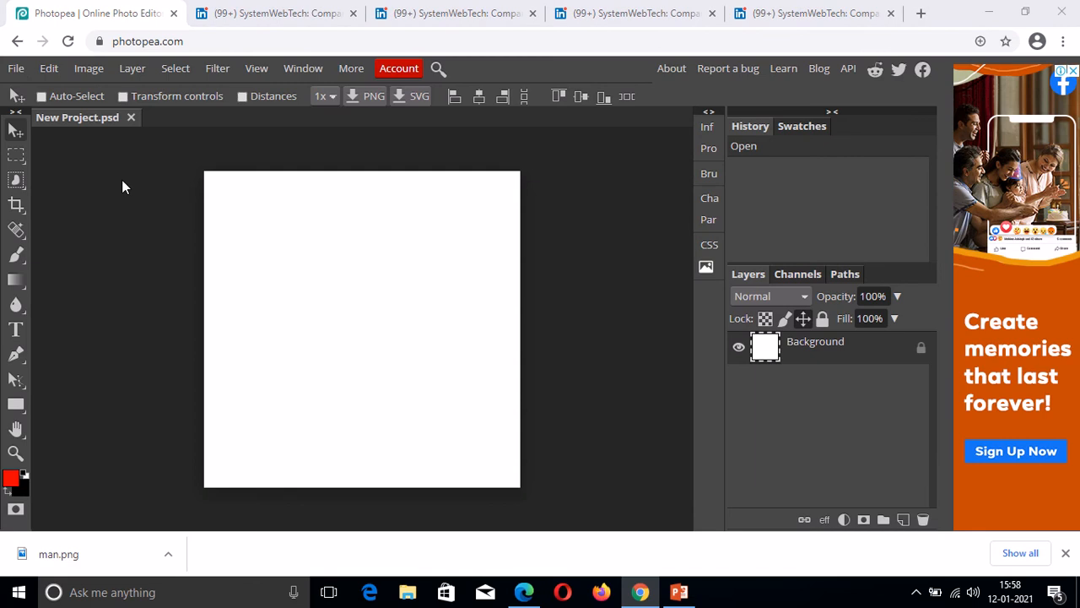
pyautogui.click(182, 143)
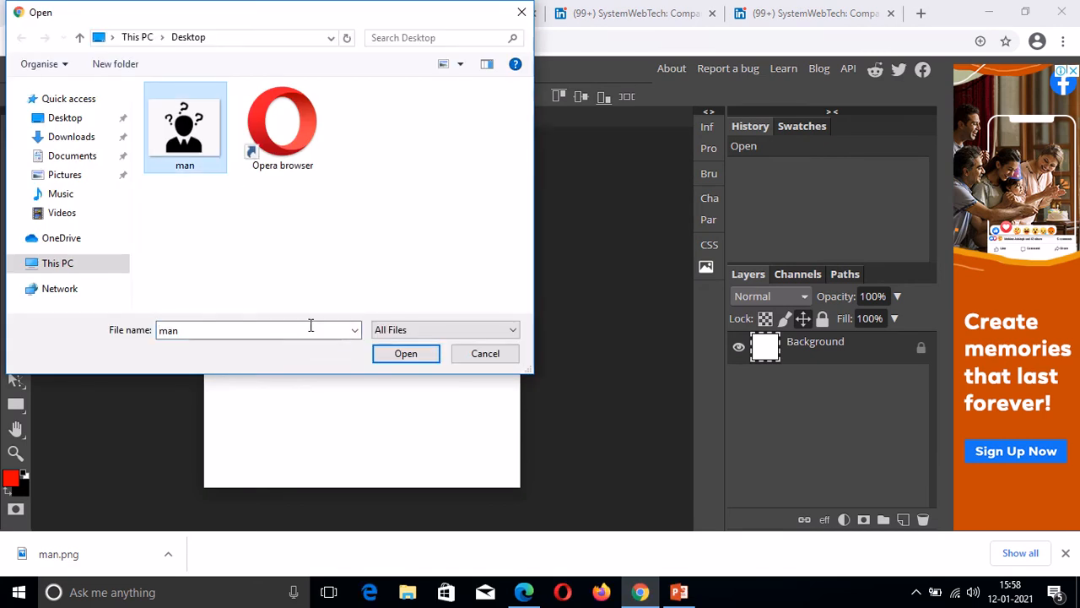
pyautogui.click(405, 355)
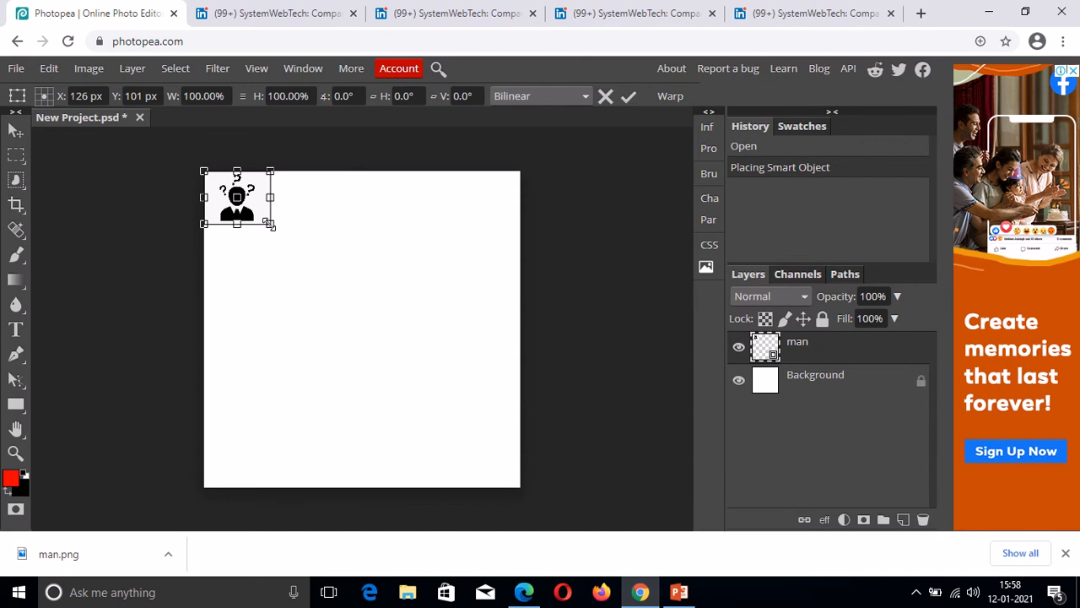
# Enlarge the man image to about 318% and move it to the canvas centre.
pyautogui.moveTo(268, 223); pyautogui.dragTo(318, 300)
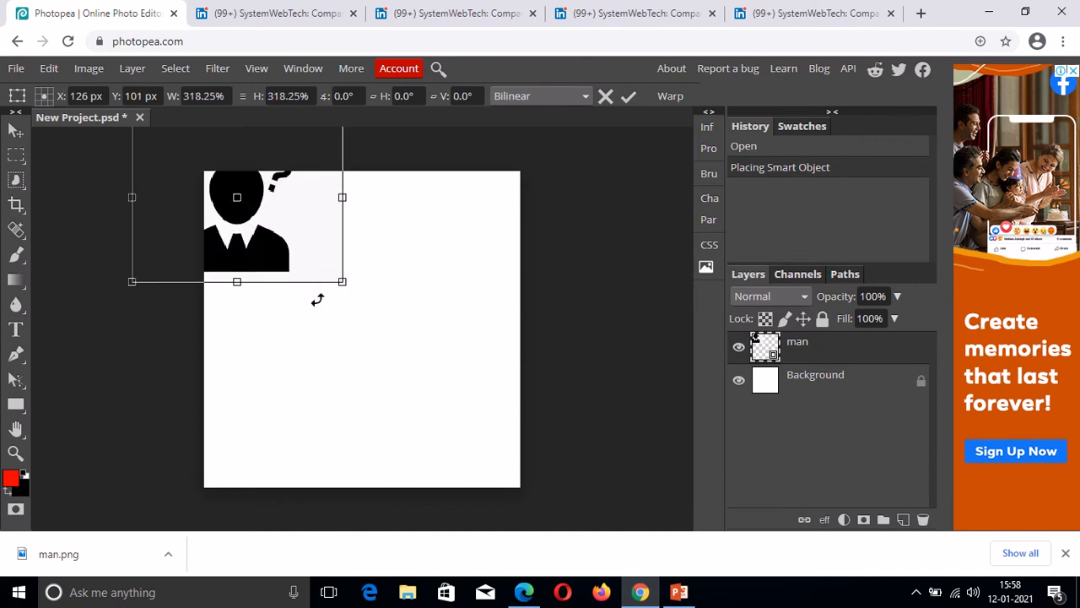
pyautogui.press('Return')
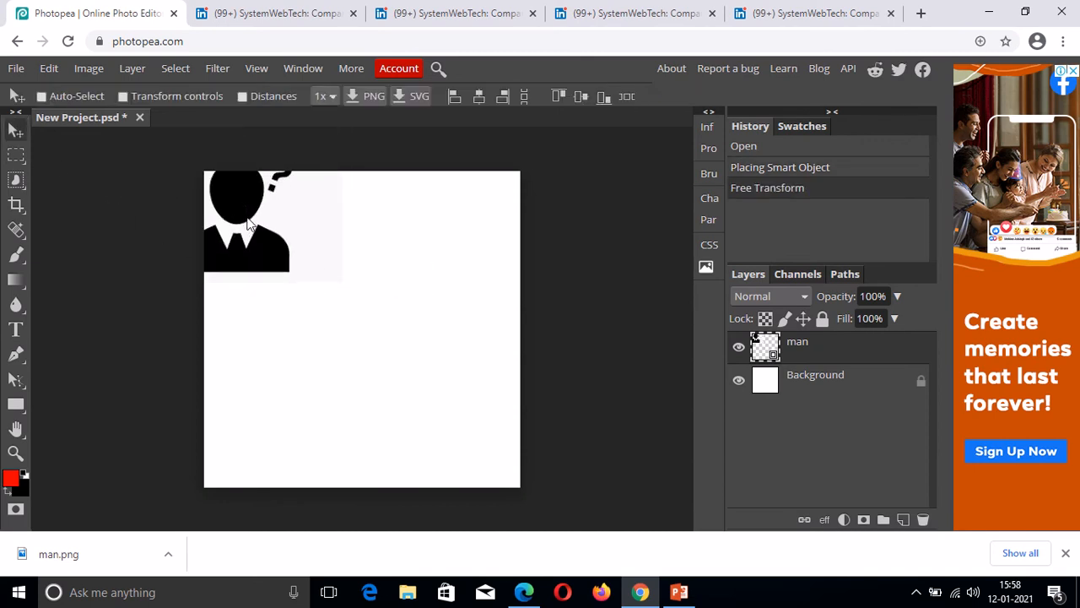
pyautogui.moveTo(249, 223); pyautogui.dragTo(378, 335)
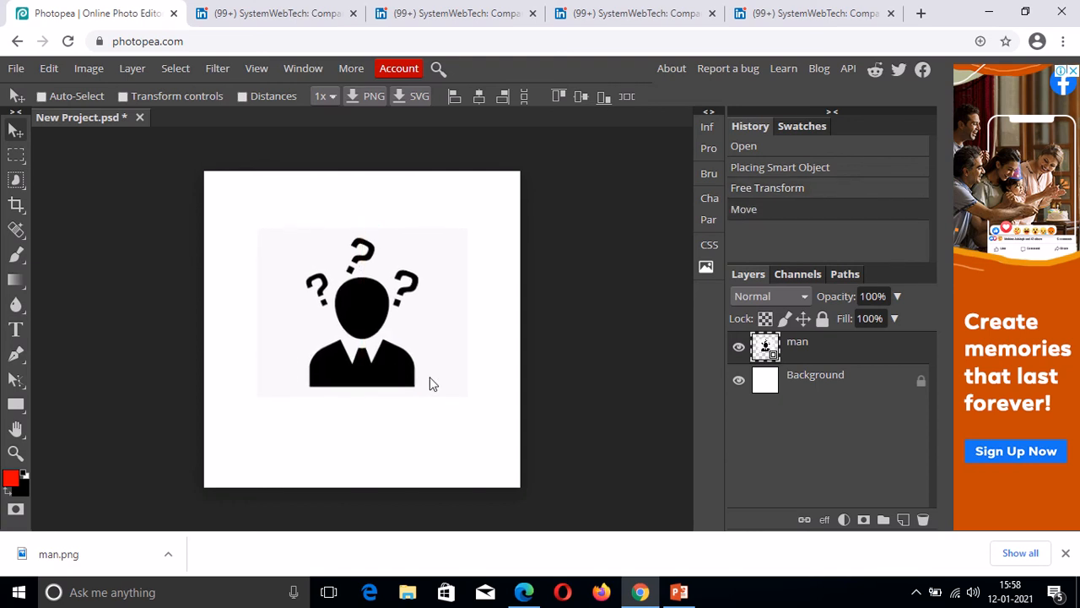
pyautogui.press('ctrl')
# Zoom in and rasterize the man layer into a regular pixel layer.
pyautogui.hotkey('ctrl', '+')
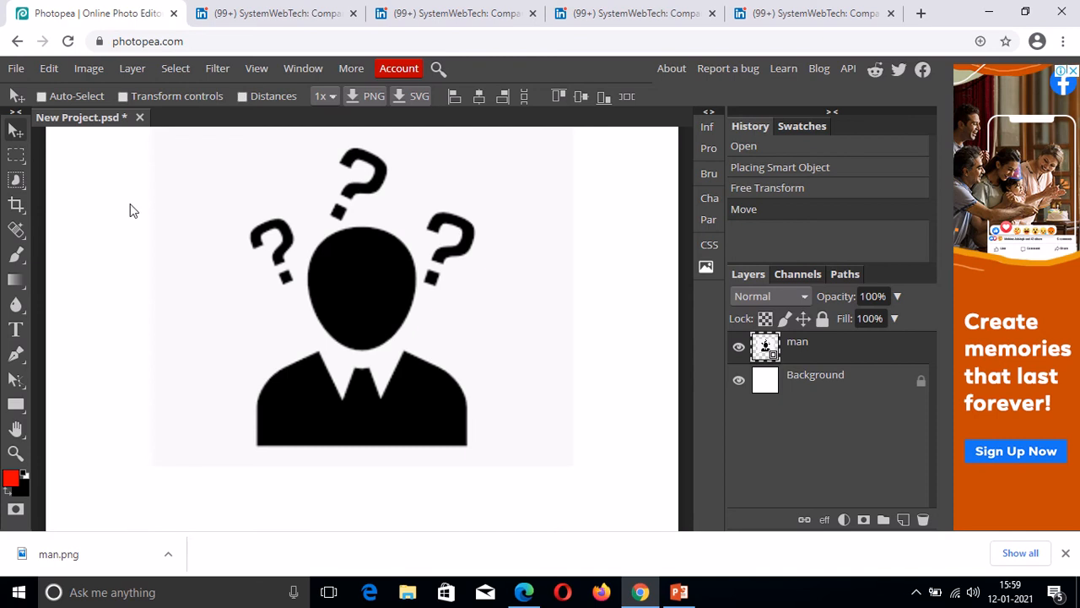
pyautogui.rightClick(800, 356)
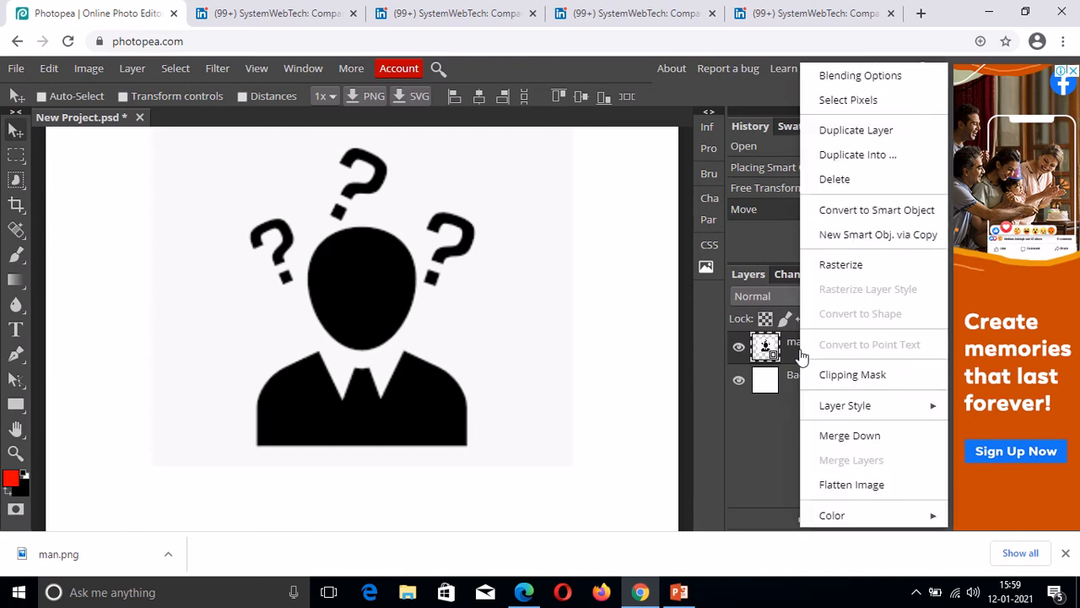
pyautogui.click(843, 264)
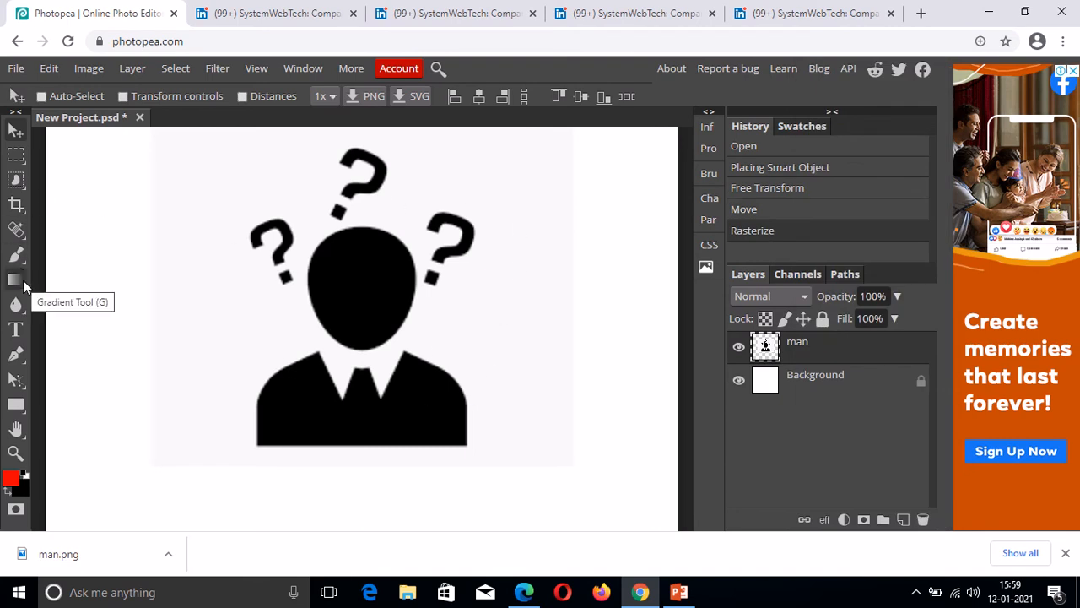
pyautogui.click(25, 188)
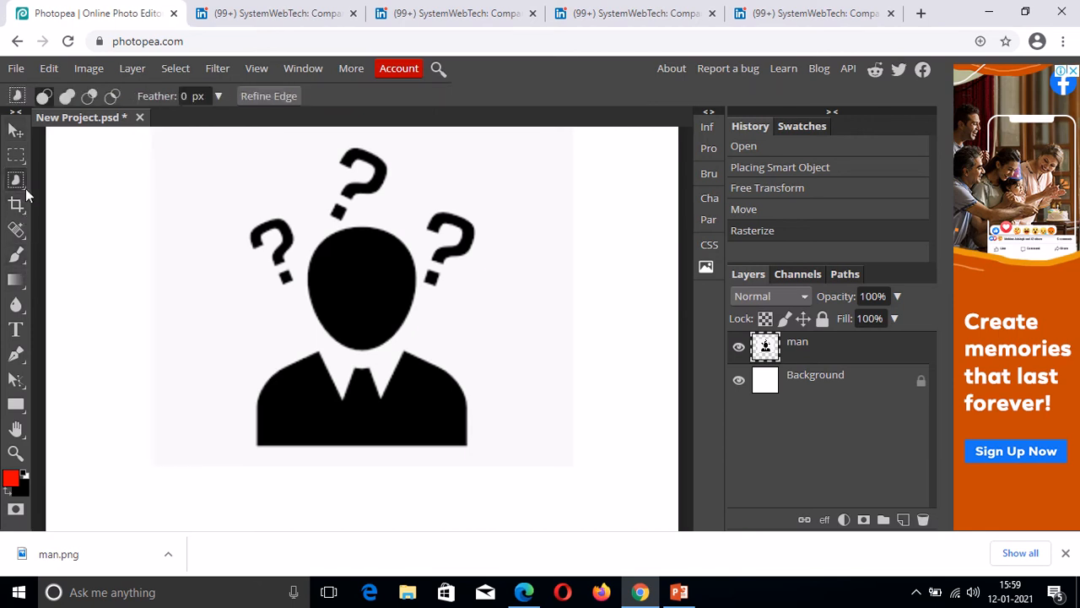
# Magic Wand-select the white backdrop around the figure, delete it, deselect and zoom out.
pyautogui.rightClick(26, 187)
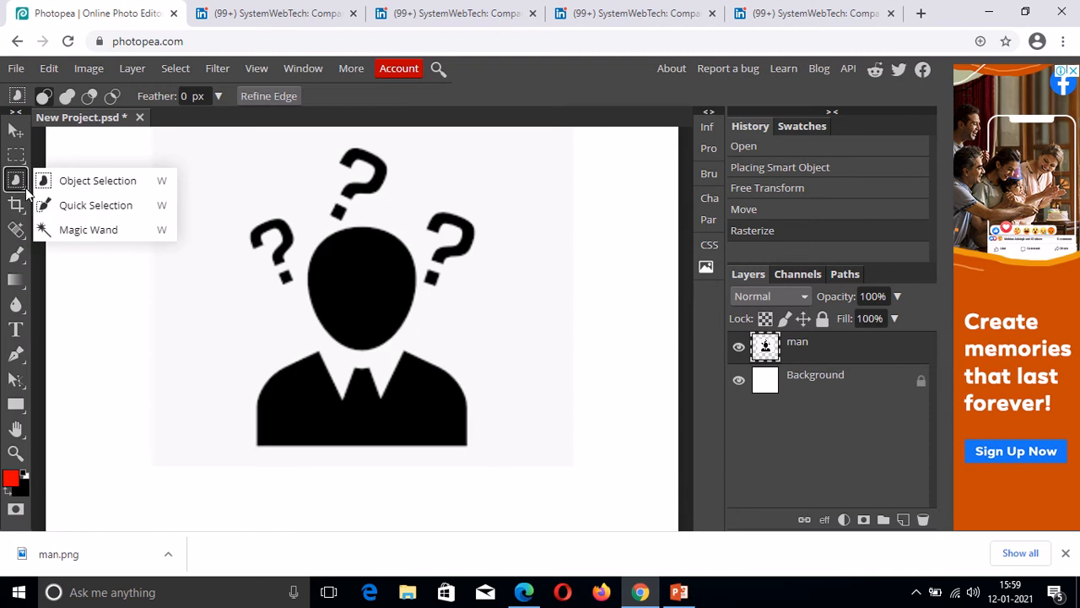
pyautogui.click(75, 235)
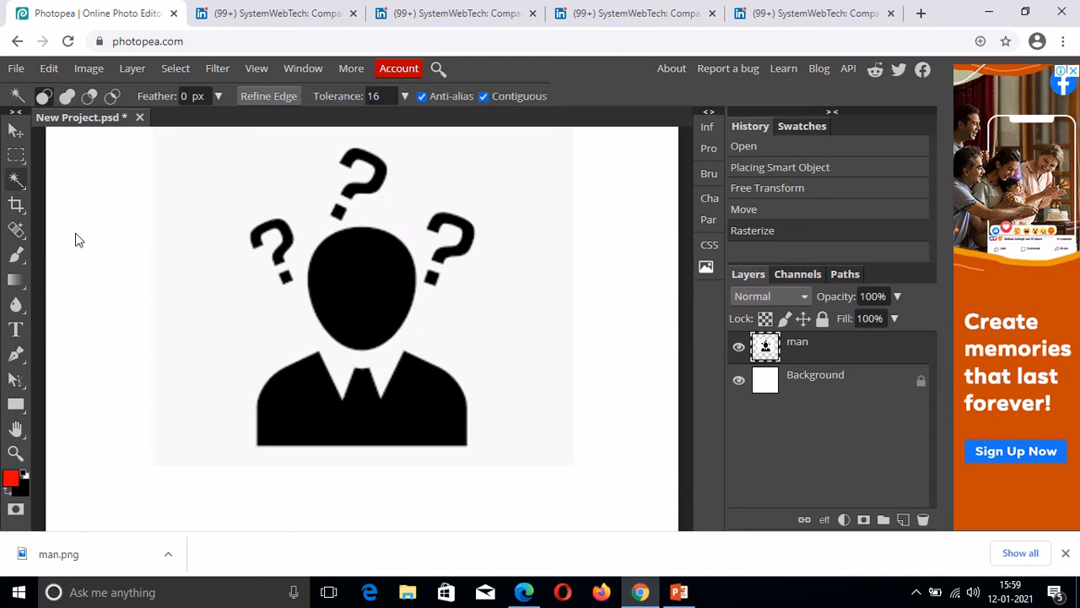
pyautogui.click(200, 186)
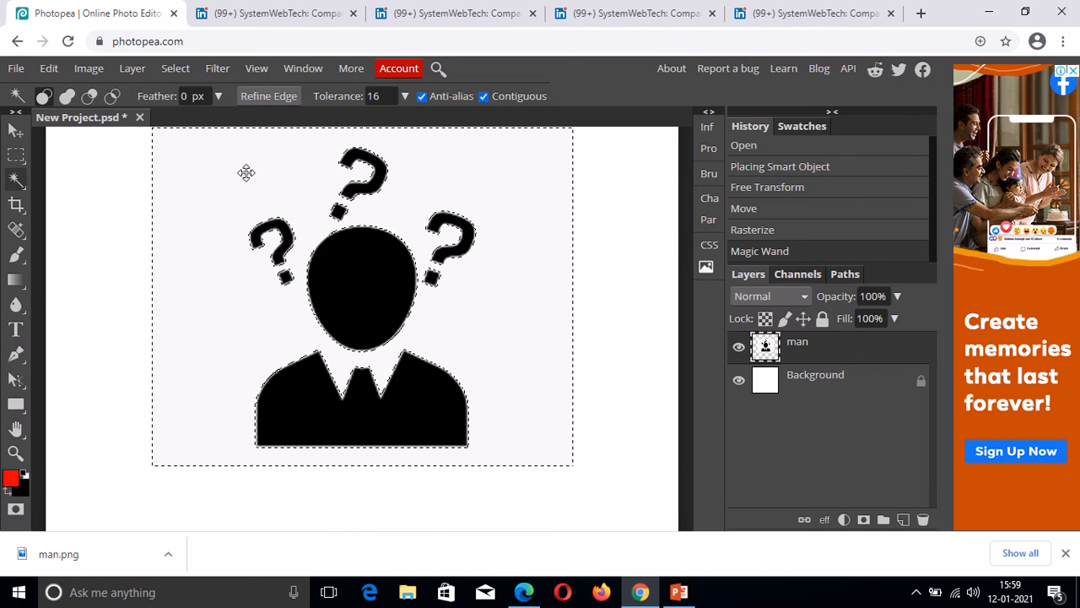
pyautogui.press('Delete')
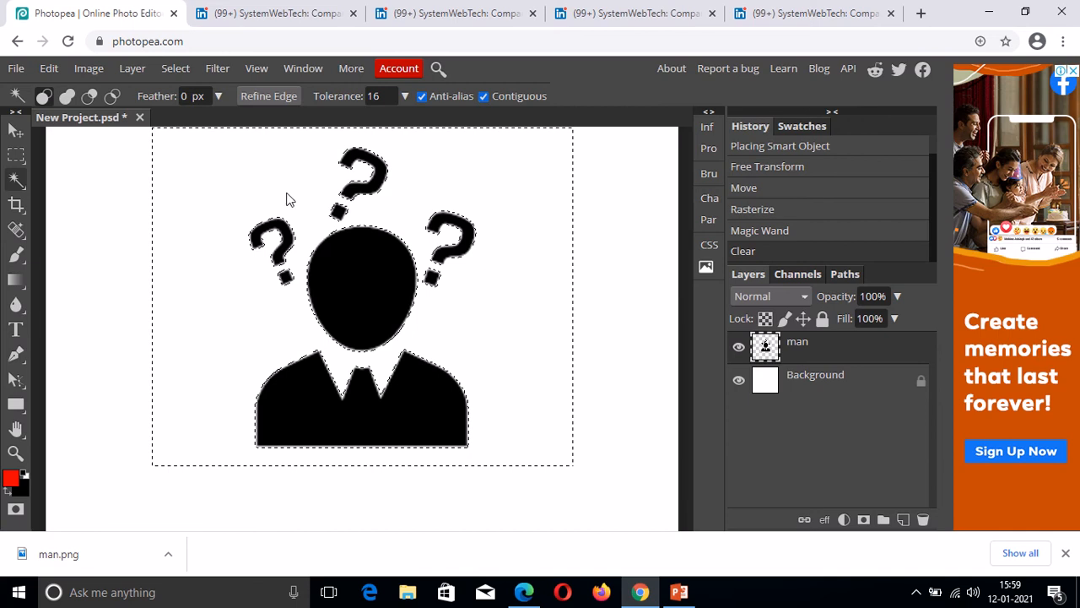
pyautogui.hotkey('ctrl', 'd')
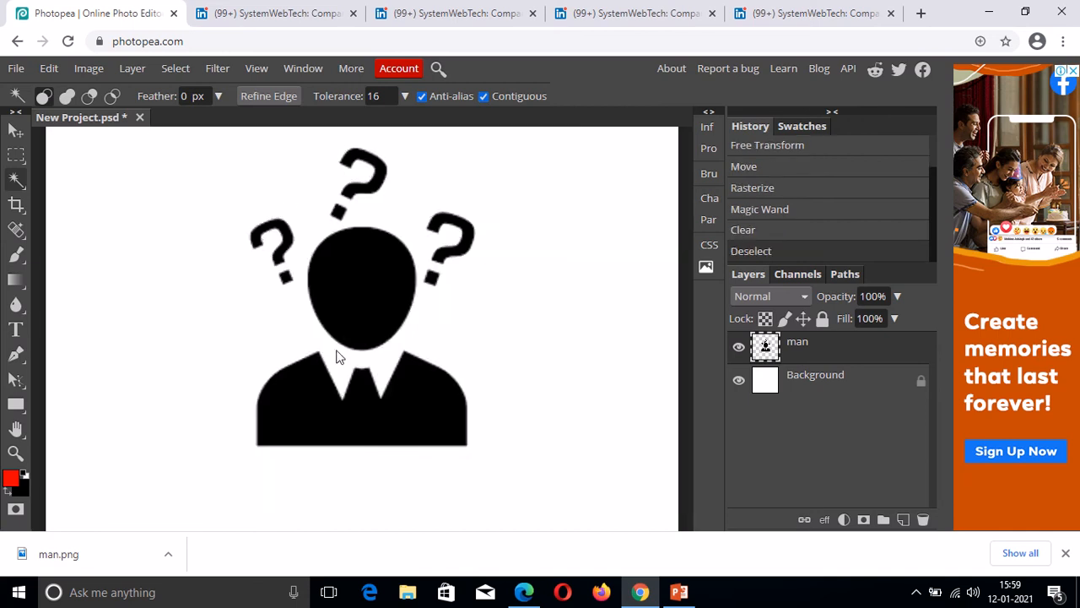
pyautogui.press('alt')
pyautogui.hotkey('ctrl', '-')
pyautogui.hotkey('ctrl', '-')
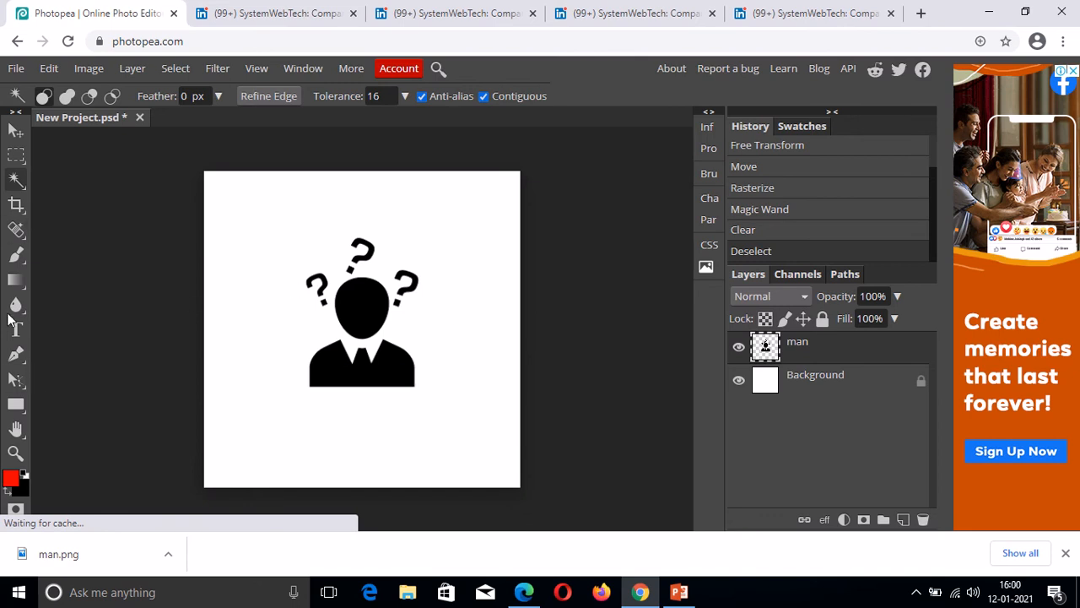
# Choose the Type tool and set the font to Contra Regular.
pyautogui.click(16, 329)
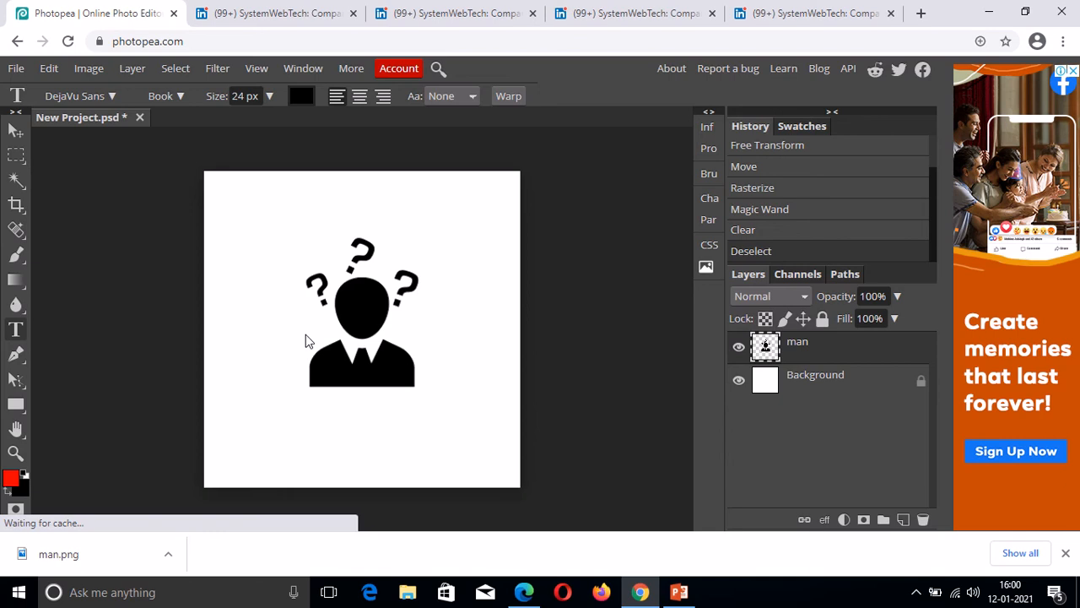
pyautogui.click(112, 97)
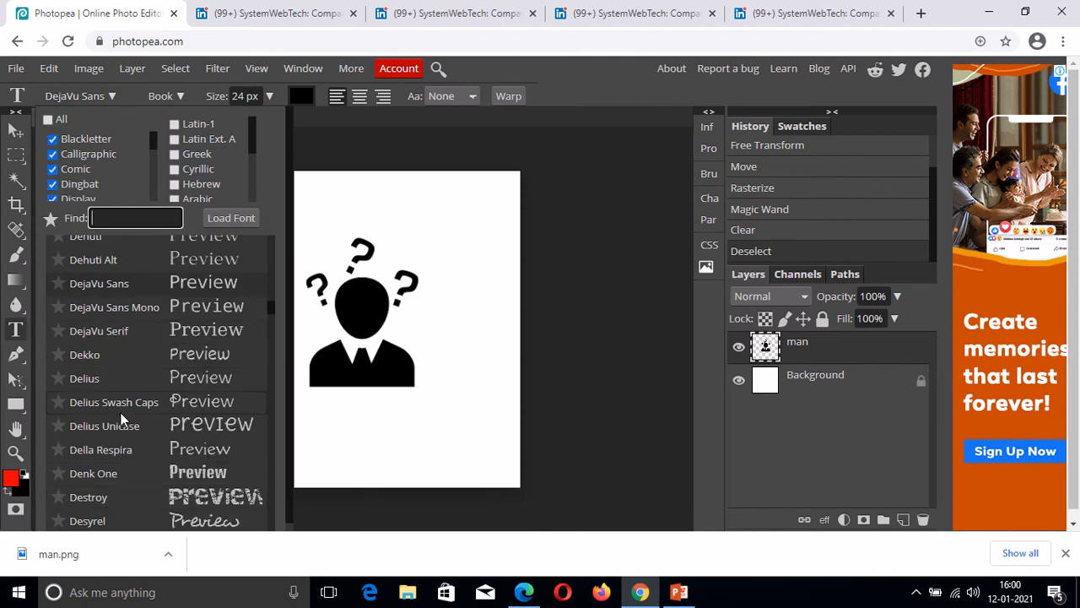
pyautogui.scroll(-3, 120, 412)
pyautogui.scroll(5, 120, 411)
pyautogui.scroll(5, 123, 359)
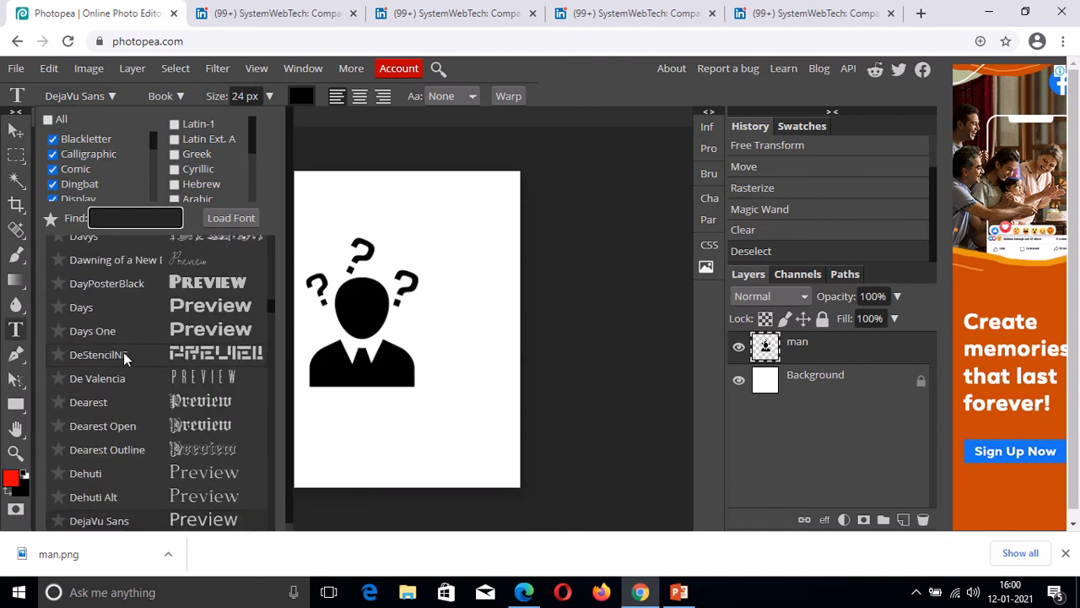
pyautogui.scroll(2, 123, 352)
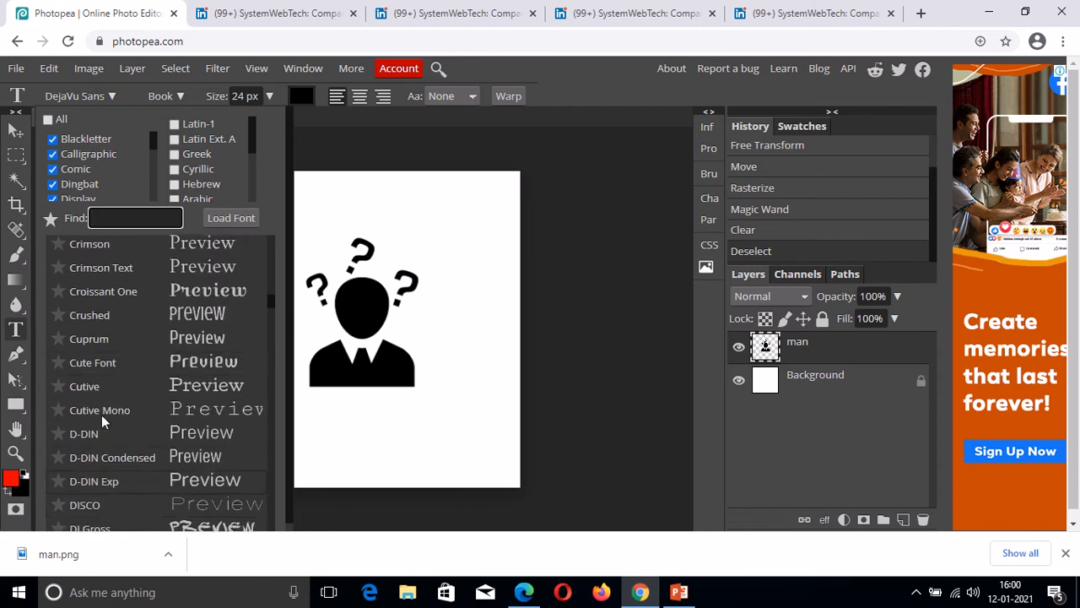
pyautogui.scroll(1, 110, 329)
pyautogui.scroll(2, 110, 329)
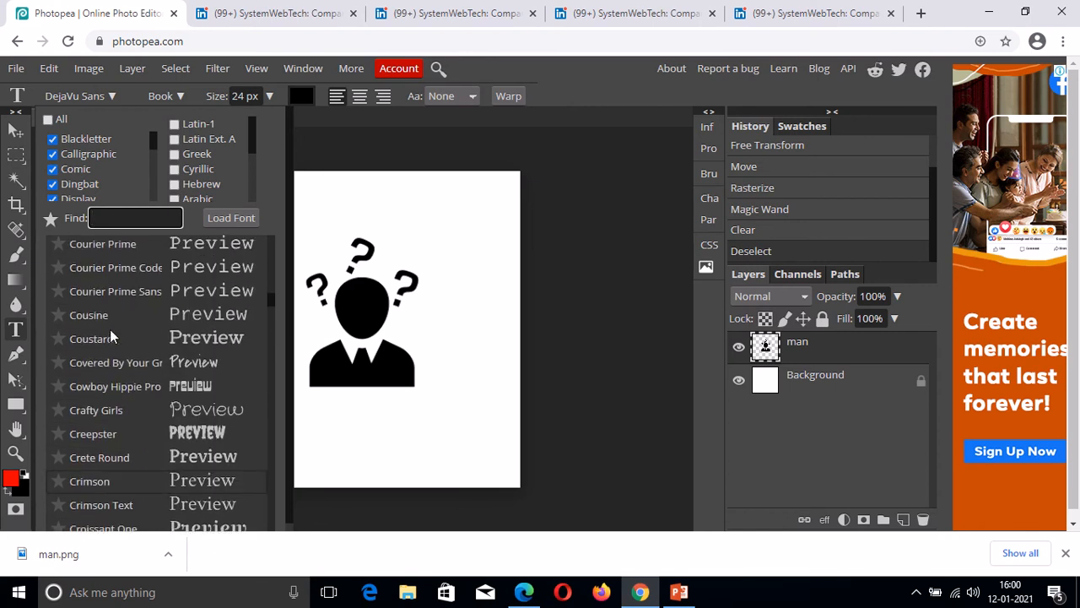
pyautogui.scroll(1, 110, 329)
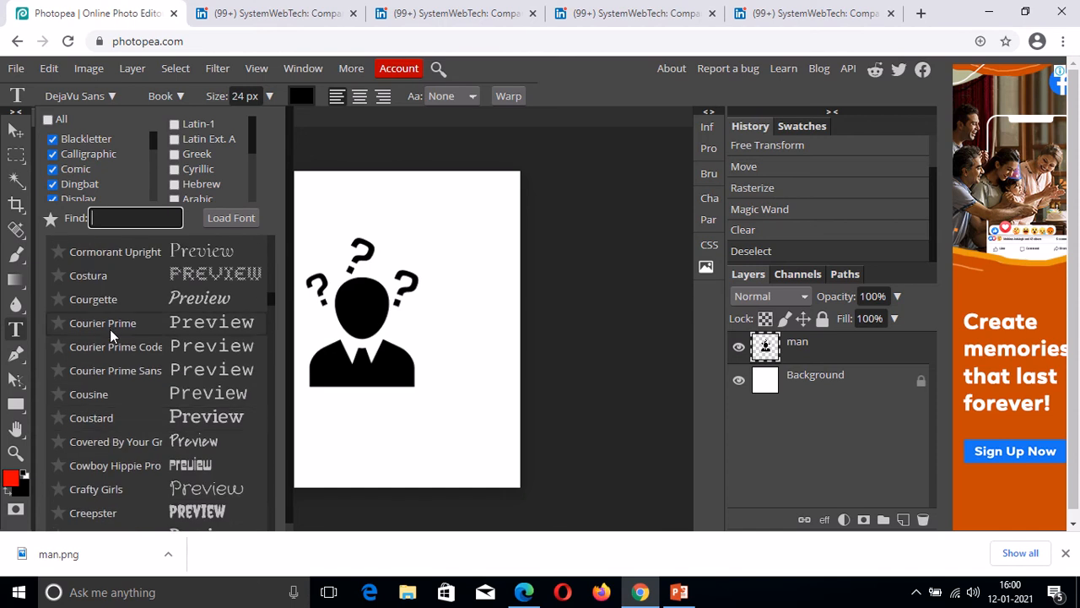
pyautogui.scroll(1, 110, 329)
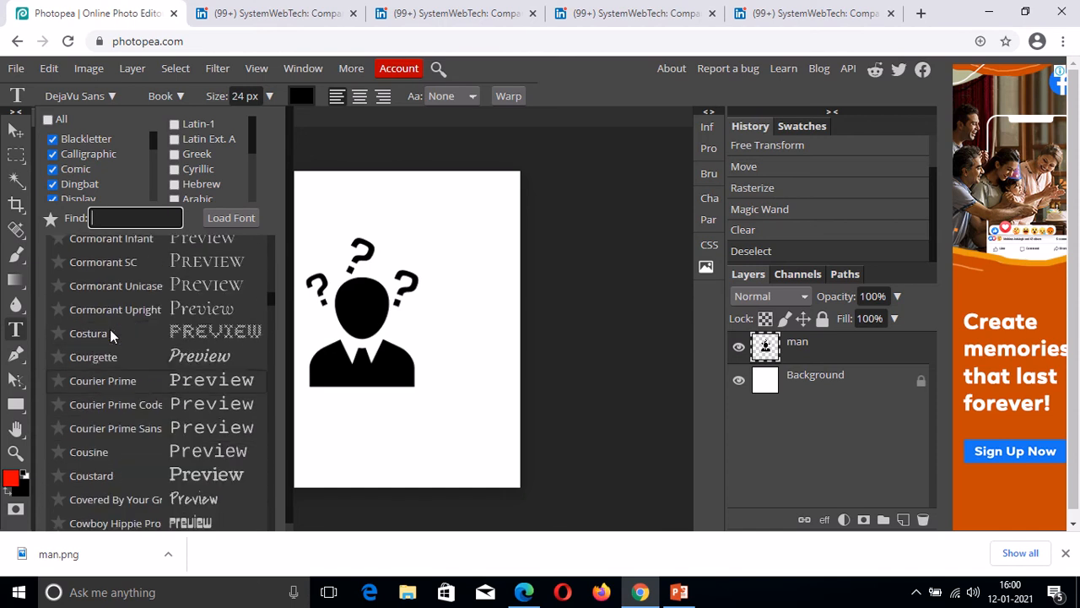
pyautogui.scroll(2, 109, 330)
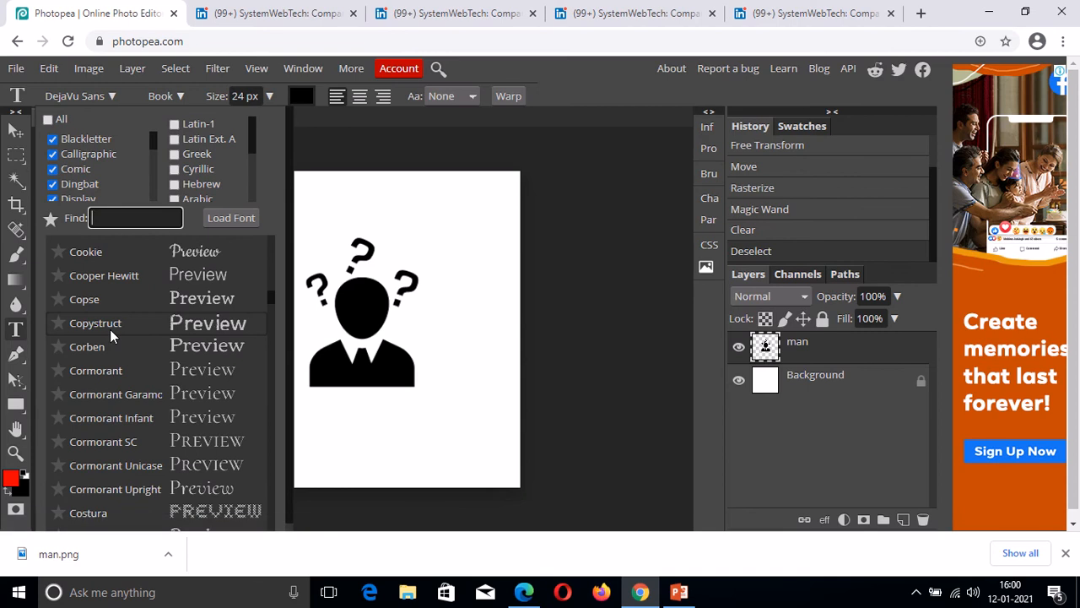
pyautogui.scroll(3, 109, 335)
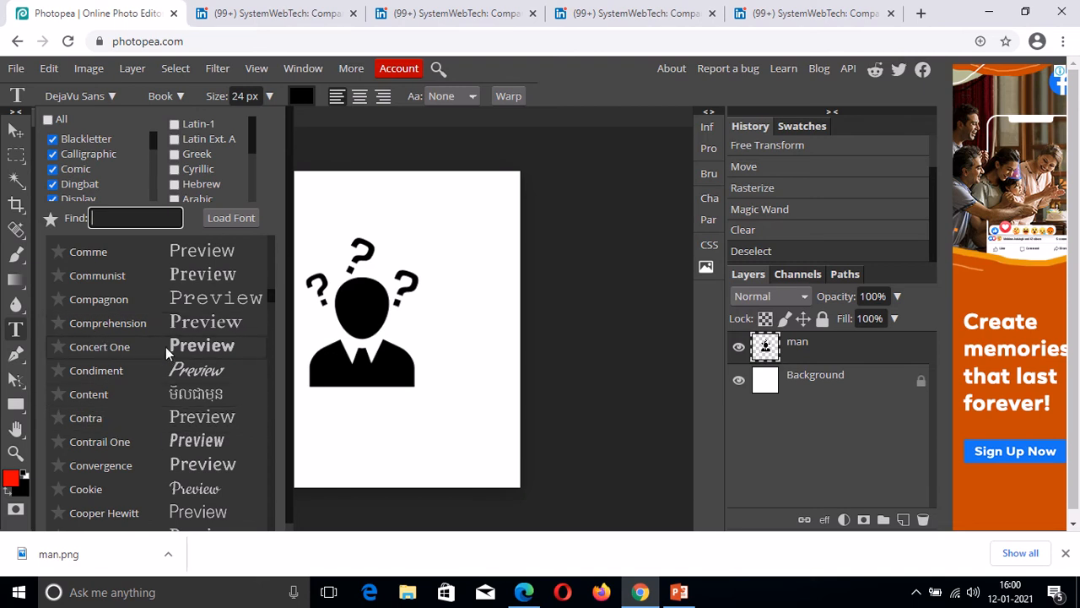
pyautogui.click(131, 419)
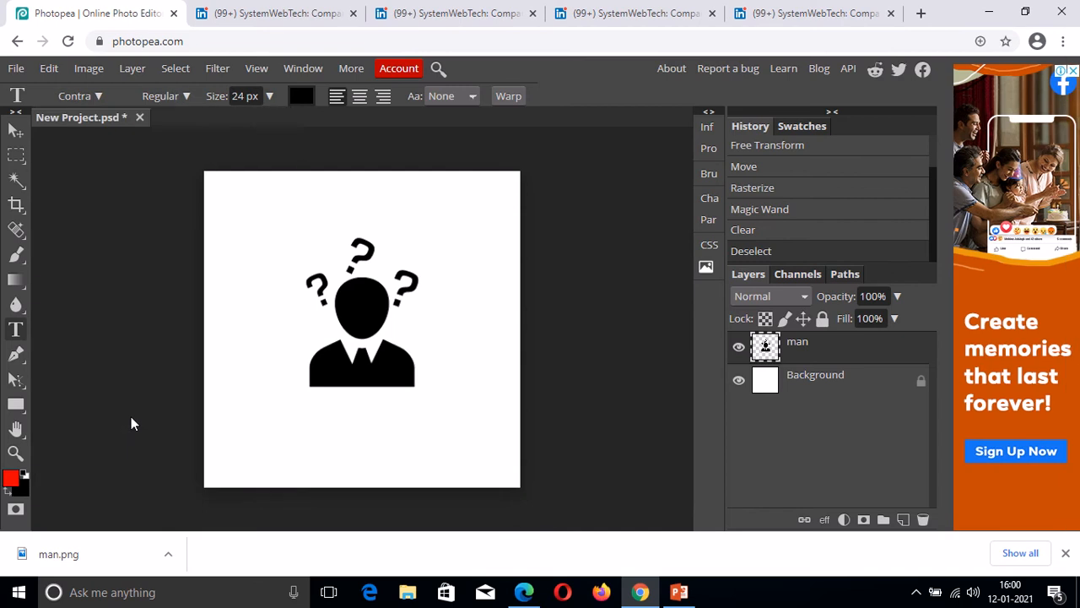
# Set the text colour to pure red (ff0000).
pyautogui.click(300, 98)
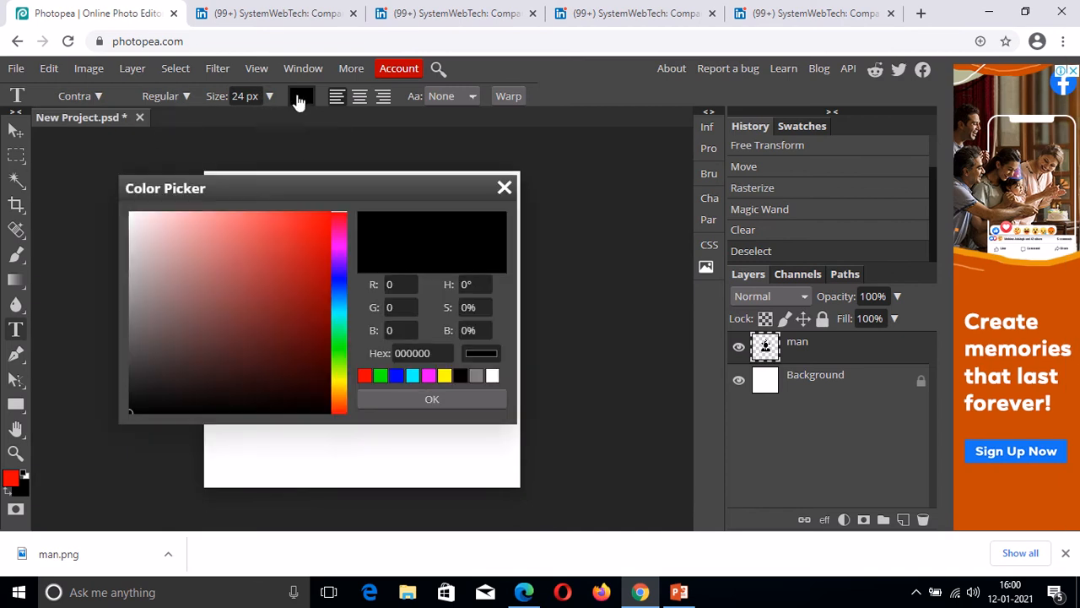
pyautogui.click(320, 217)
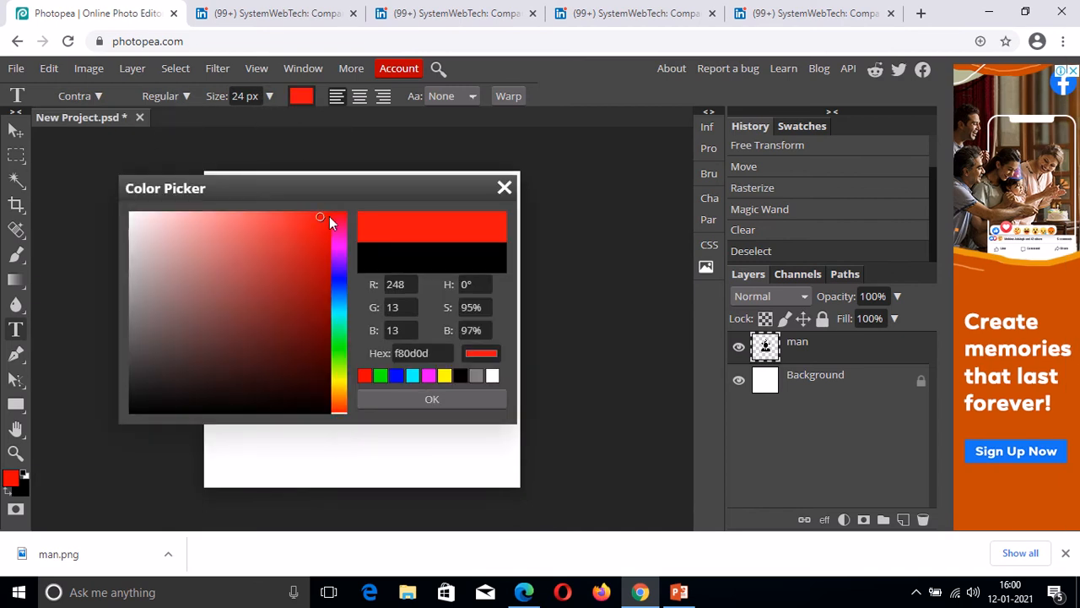
pyautogui.click(329, 216)
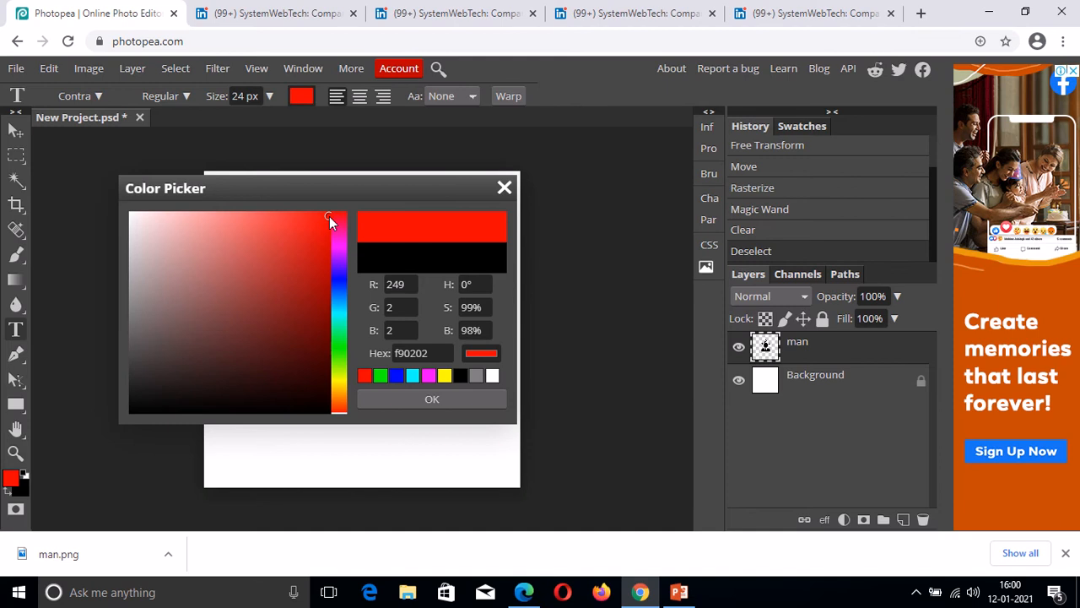
pyautogui.click(364, 376)
pyautogui.click(411, 394)
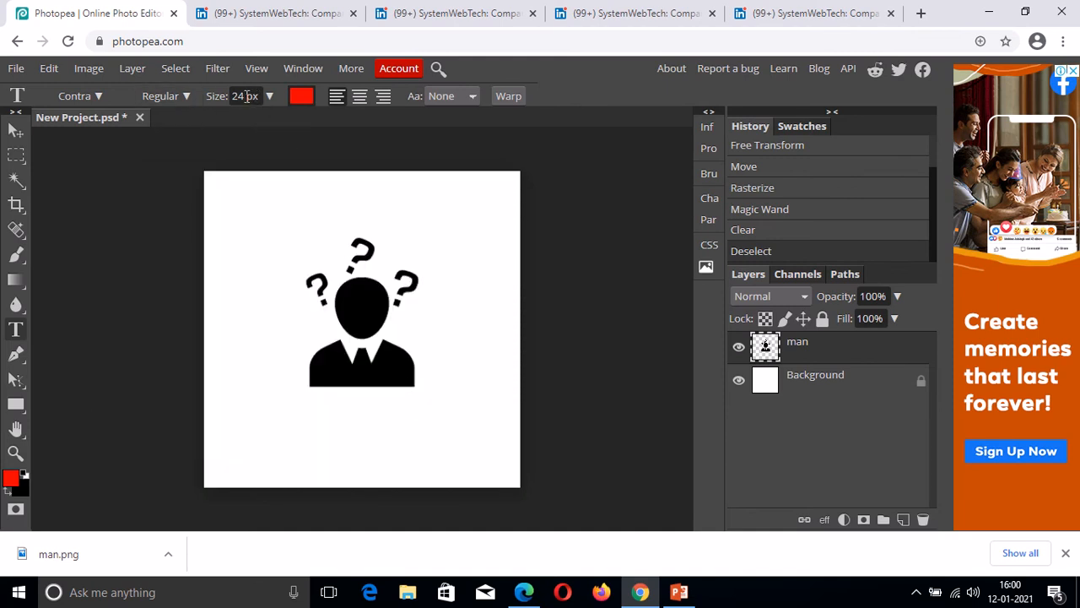
pyautogui.click(246, 97)
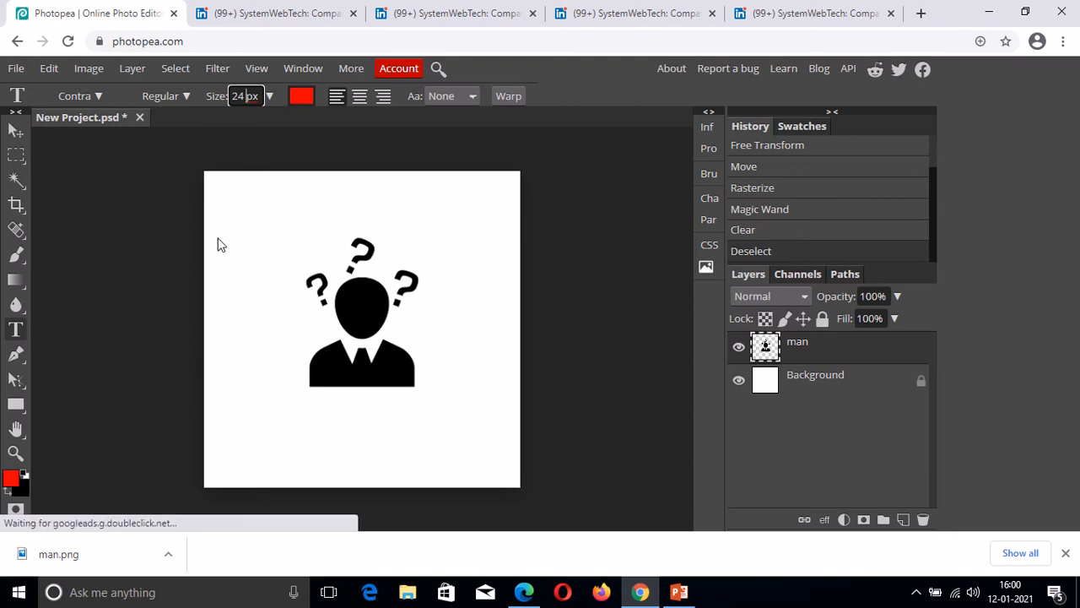
# Add SALES text above the figure's left side and size it 79 px.
pyautogui.moveTo(217, 236); pyautogui.dragTo(328, 281)
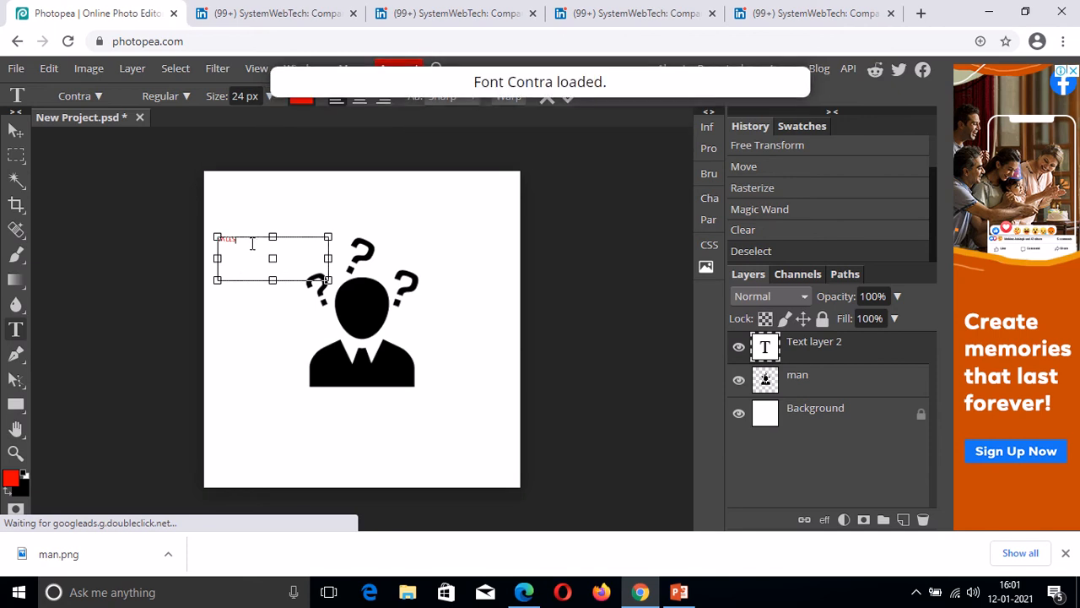
pyautogui.moveTo(235, 240); pyautogui.dragTo(211, 239)
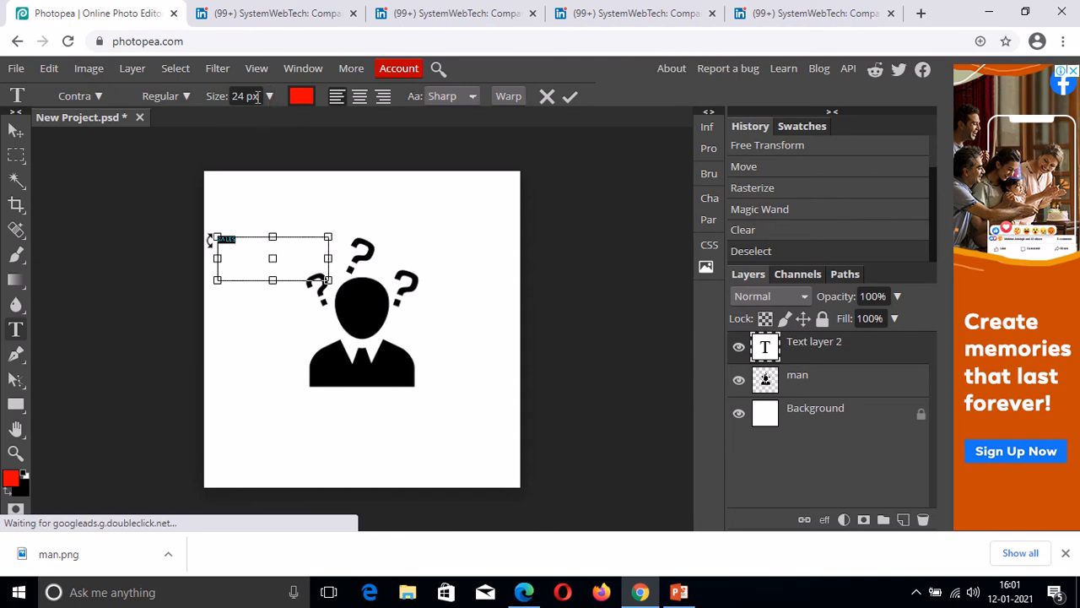
pyautogui.click(248, 96)
pyautogui.press('BackSpace')
pyautogui.press('BackSpace')
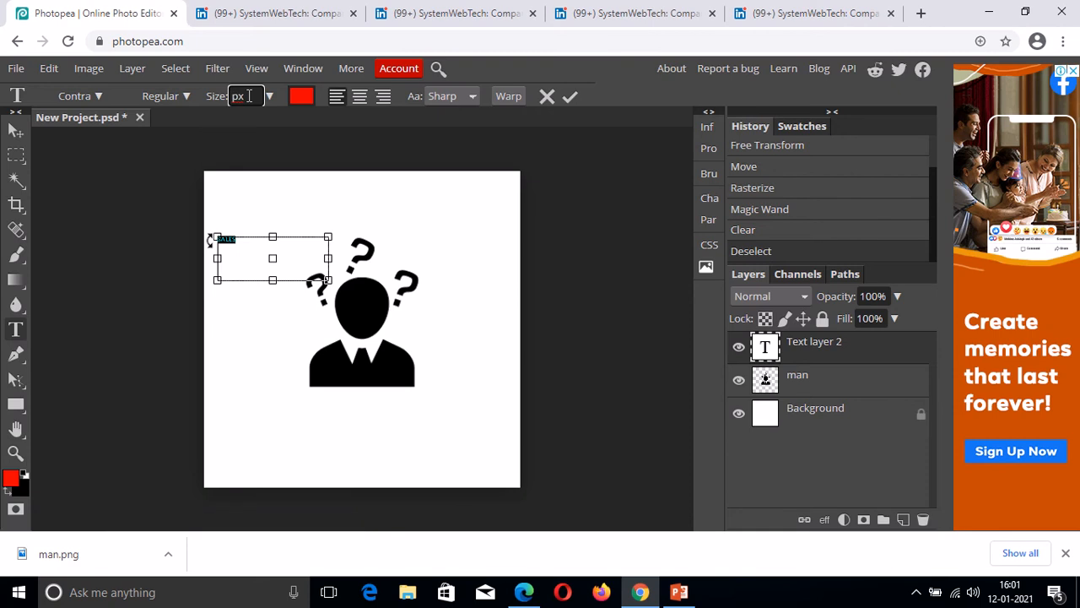
pyautogui.write('79')
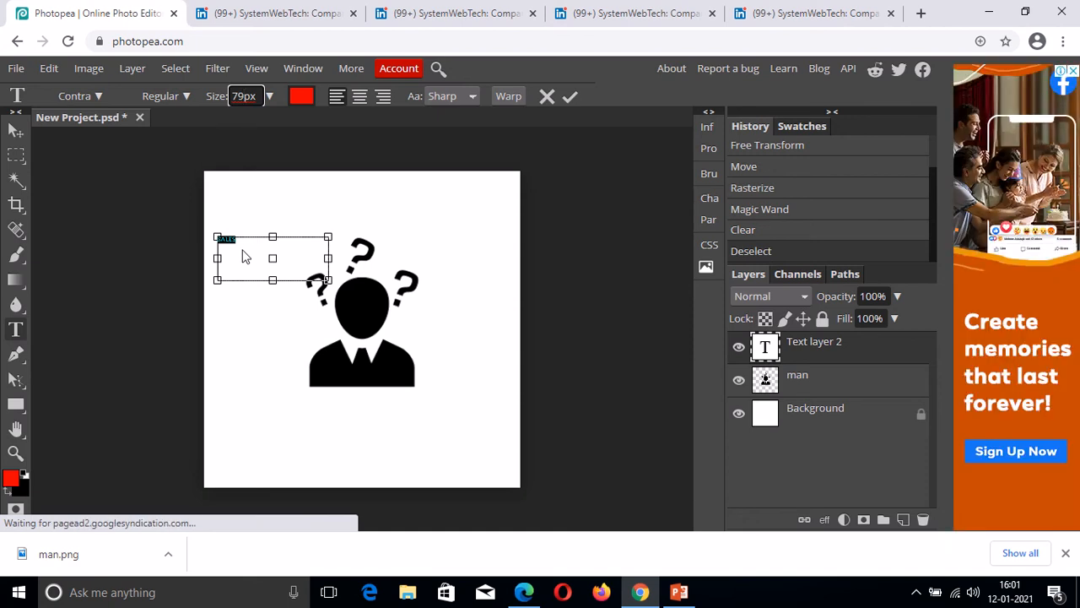
pyautogui.press('Return')
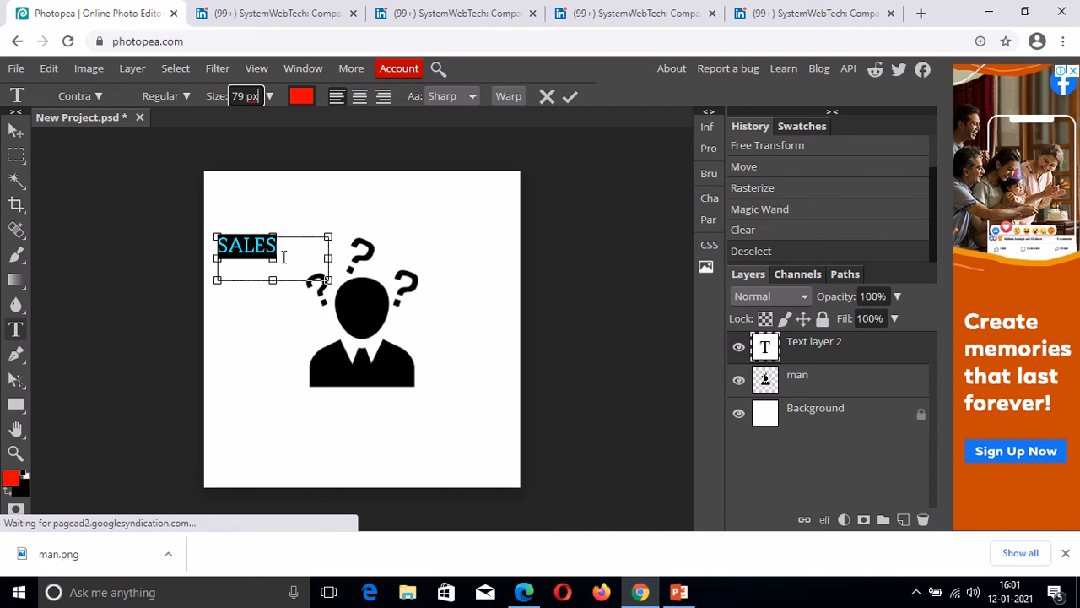
# Increase SALES to 89 px and rotate it about 30° counter-clockwise.
pyautogui.click(240, 99)
pyautogui.press('BackSpace')
pyautogui.write('8')
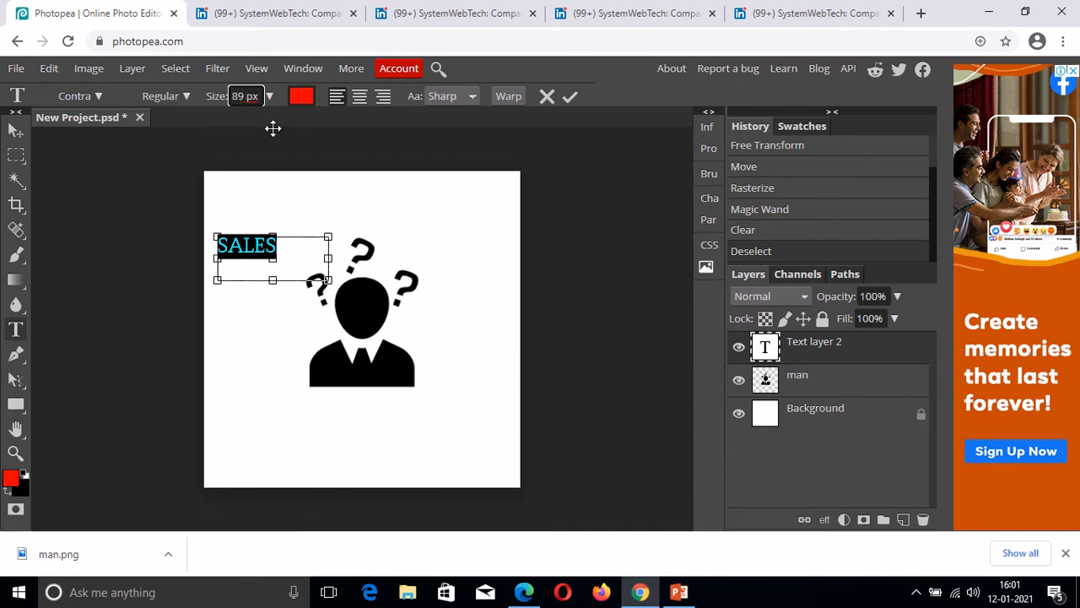
pyautogui.press('Return')
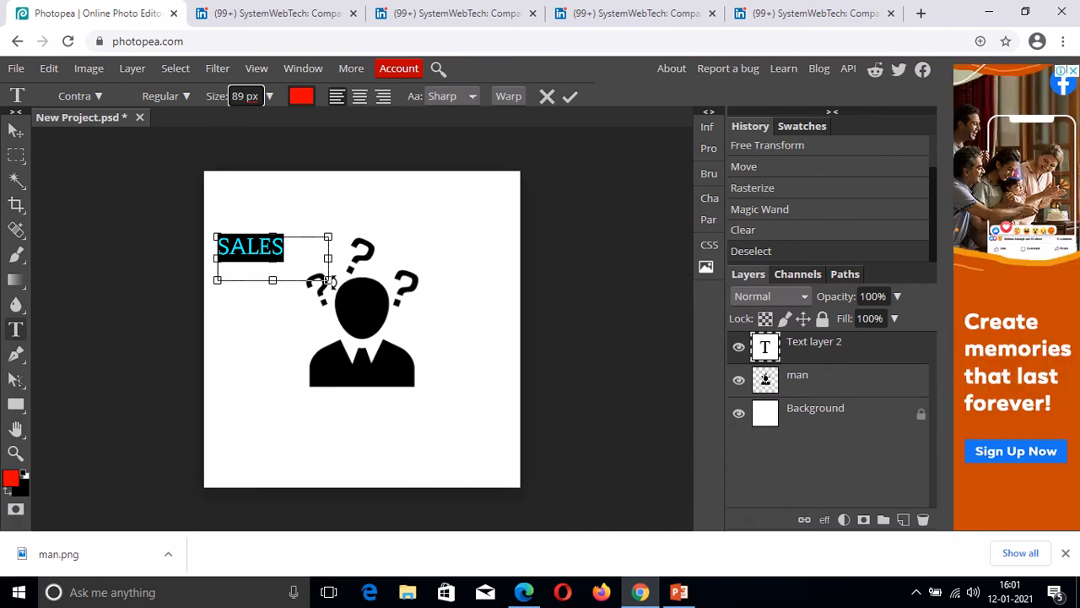
pyautogui.moveTo(329, 283); pyautogui.dragTo(334, 246)
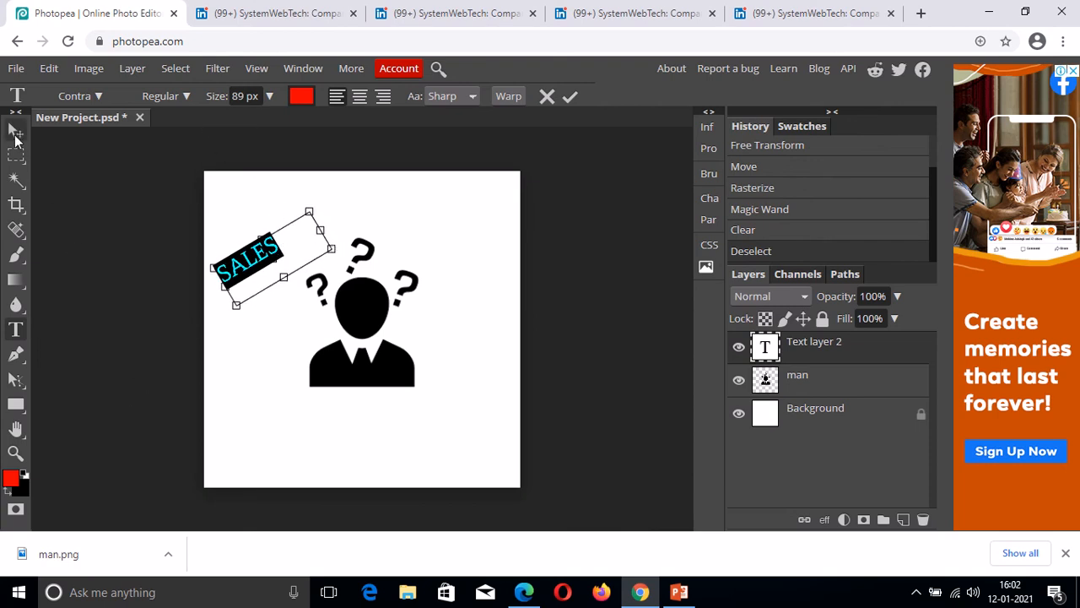
pyautogui.click(15, 132)
# Move SALES beside the head and give it Gradient Overlay, Stroke and Bevel and Emboss styles.
pyautogui.moveTo(256, 264); pyautogui.dragTo(303, 271)
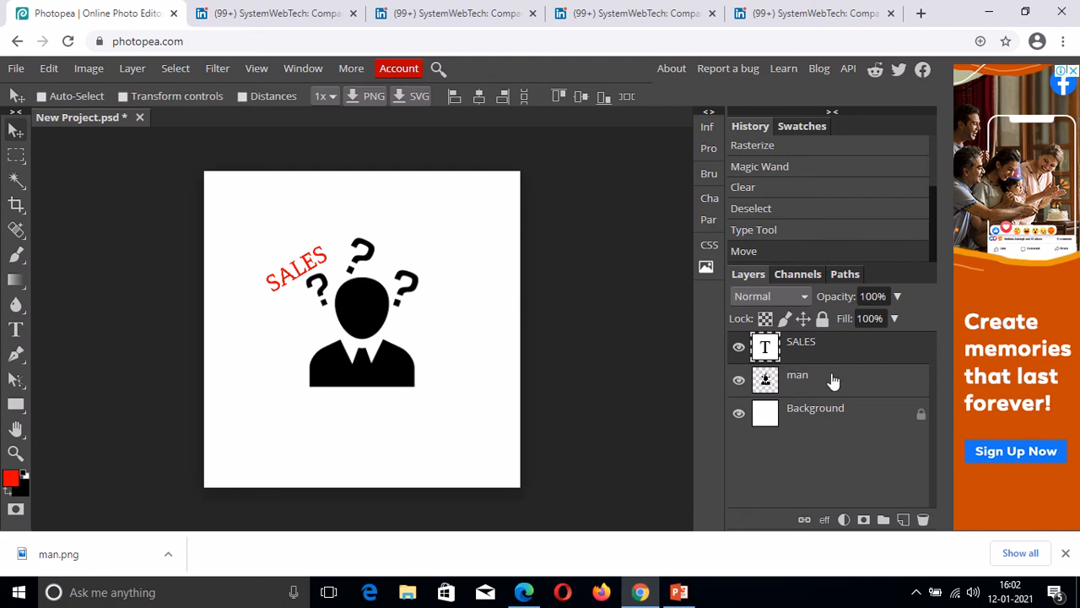
pyautogui.rightClick(823, 350)
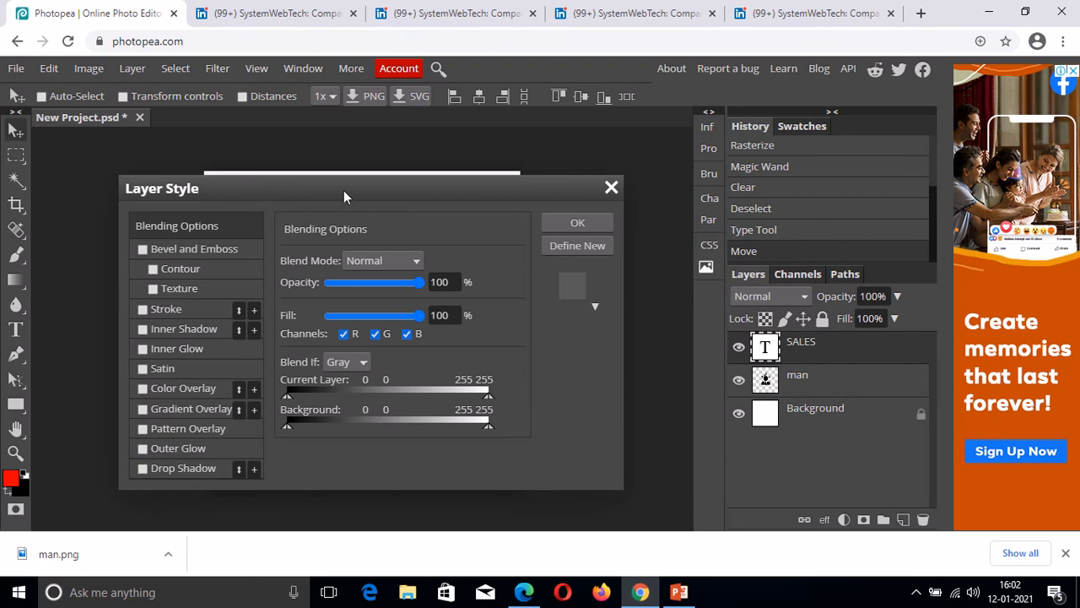
pyautogui.moveTo(343, 190); pyautogui.dragTo(779, 112)
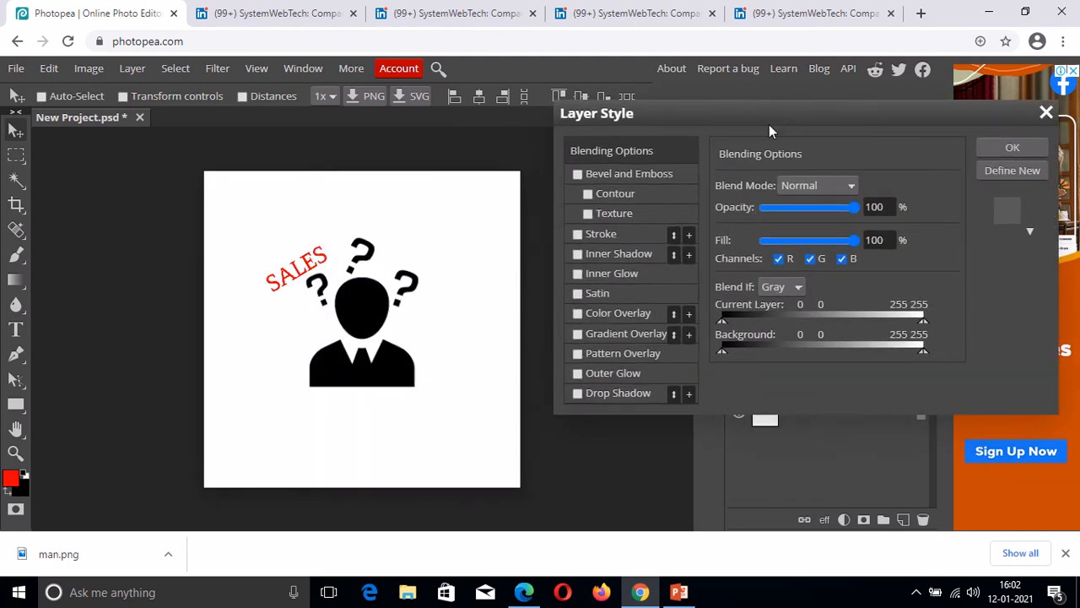
pyautogui.click(577, 334)
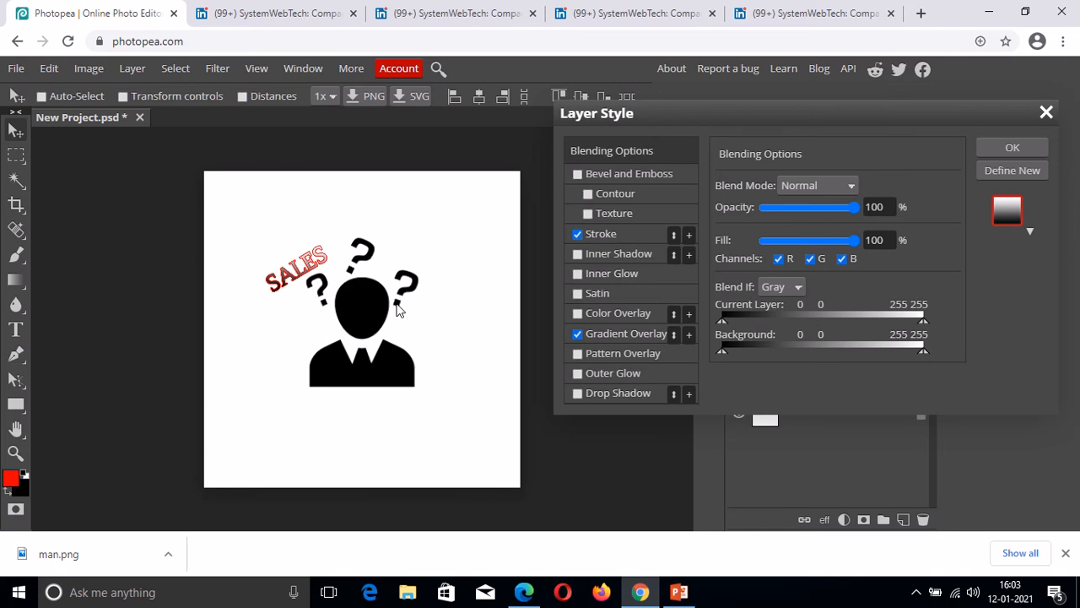
pyautogui.click(579, 174)
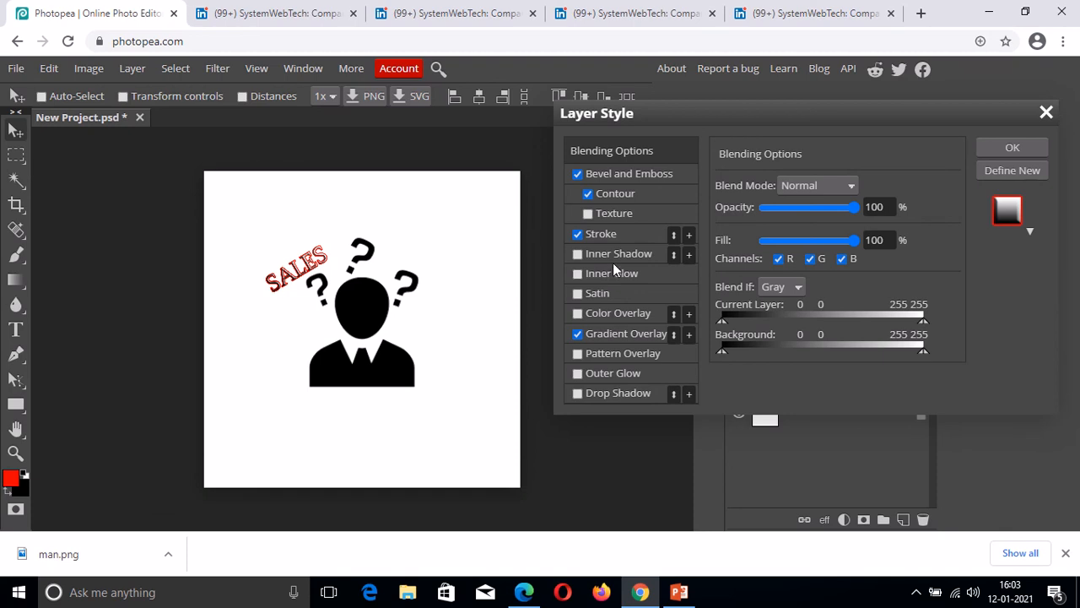
pyautogui.click(1010, 150)
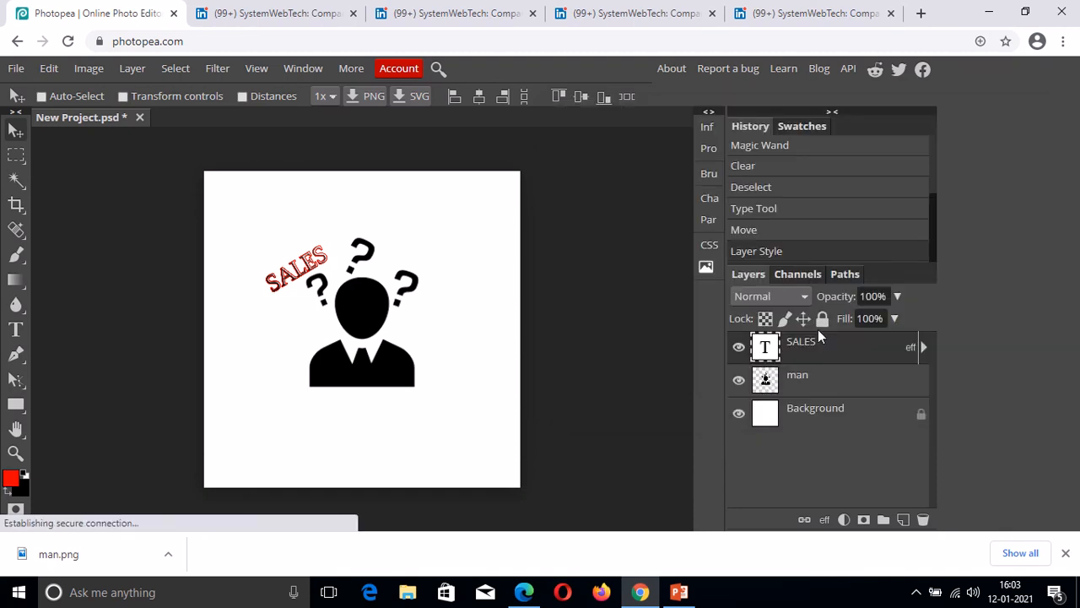
# Scale the embossed SALES text up to 133.4% using the transform controls.
pyautogui.click(124, 96)
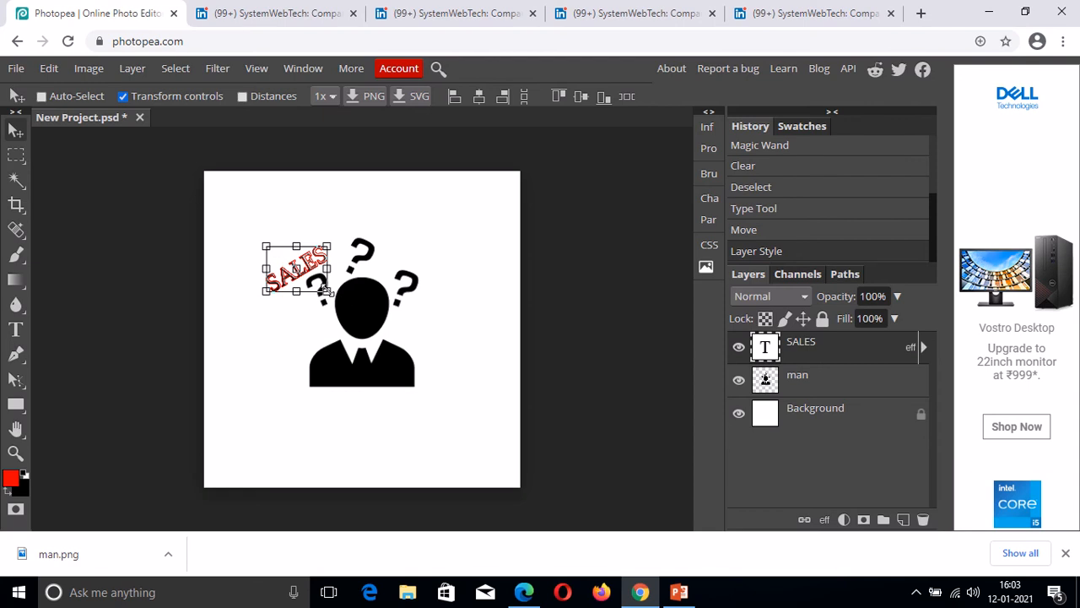
pyautogui.moveTo(325, 290); pyautogui.dragTo(341, 304)
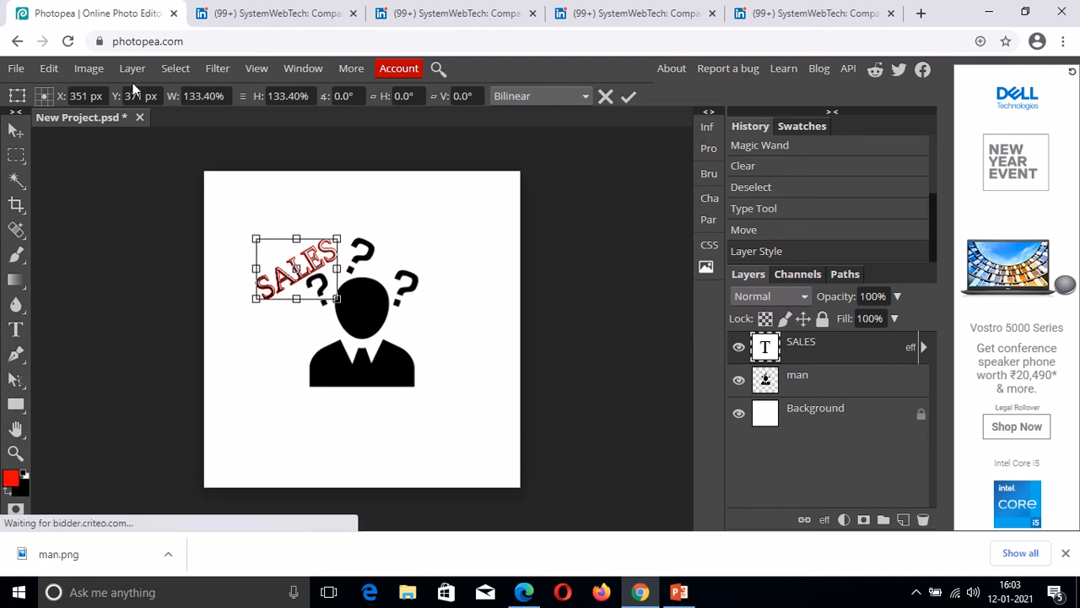
pyautogui.click(16, 129)
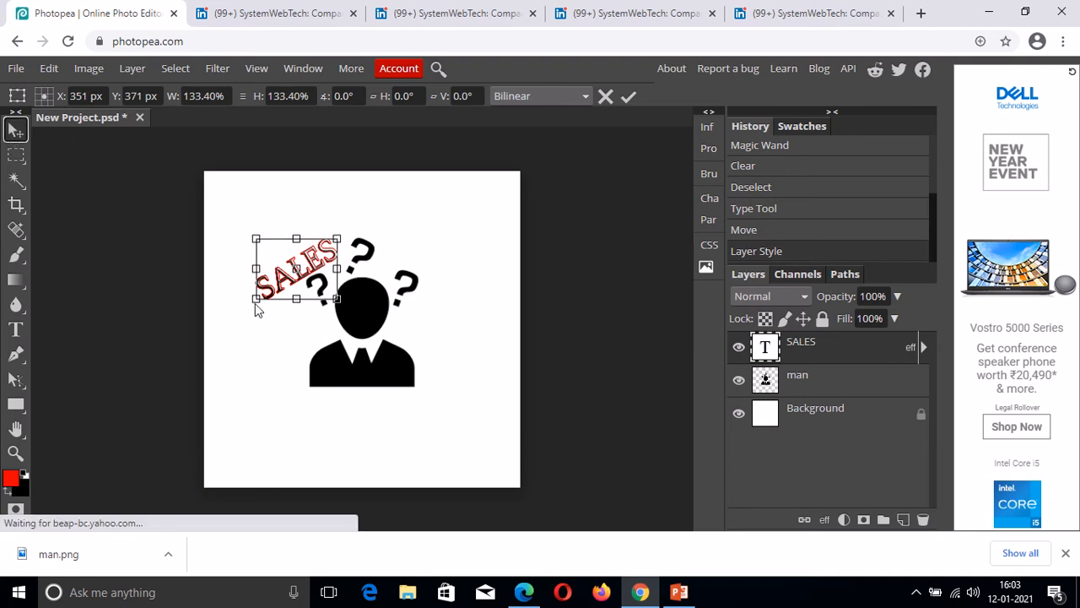
pyautogui.press('Return')
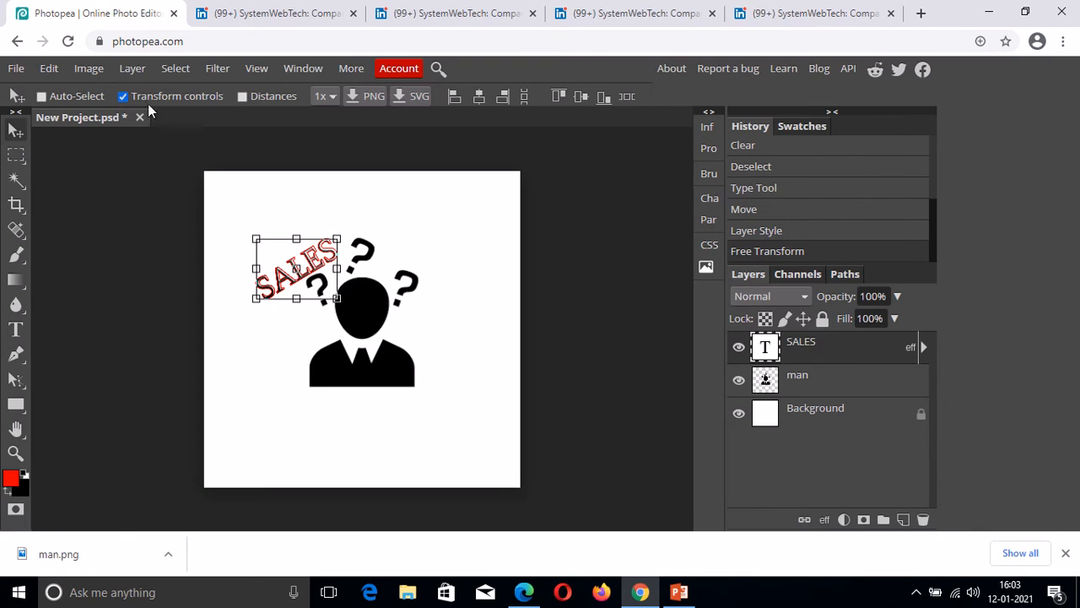
pyautogui.click(123, 96)
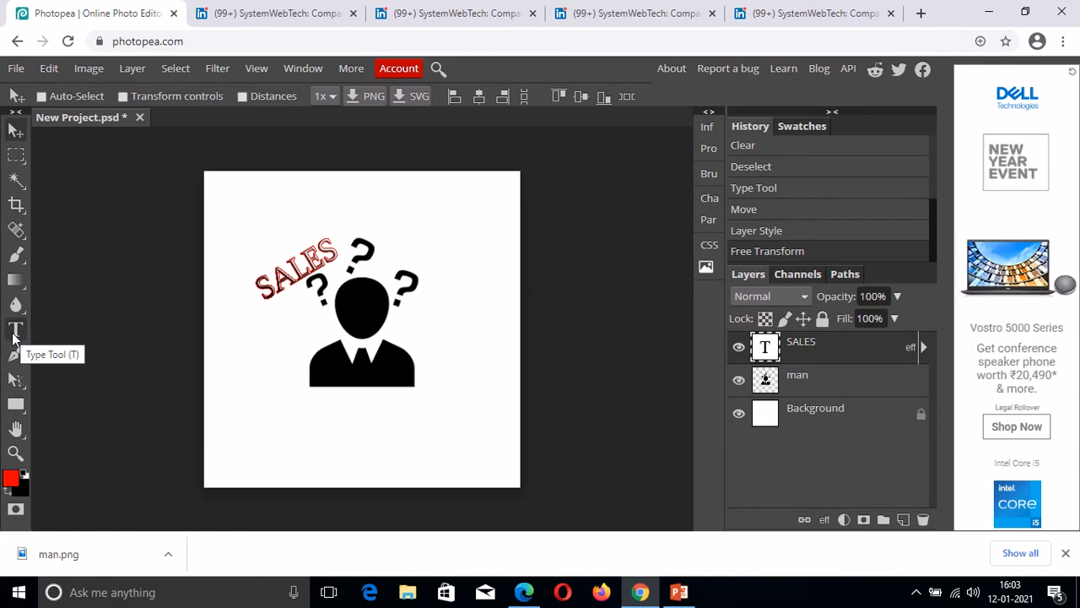
# Add a new red text layer reading ROI above the figure's head.
pyautogui.click(15, 331)
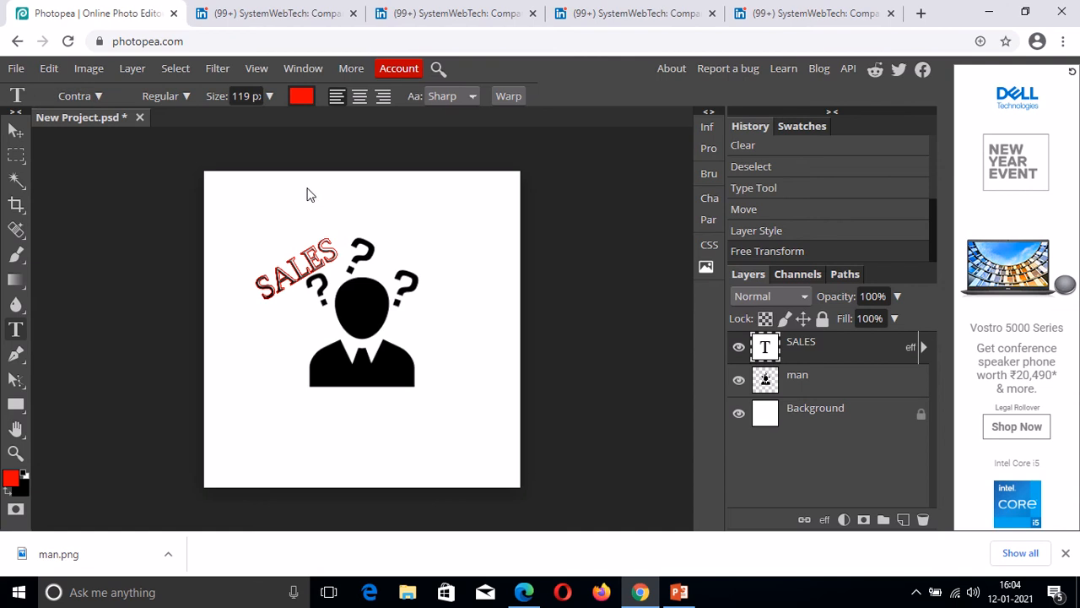
pyautogui.moveTo(306, 188); pyautogui.dragTo(400, 242)
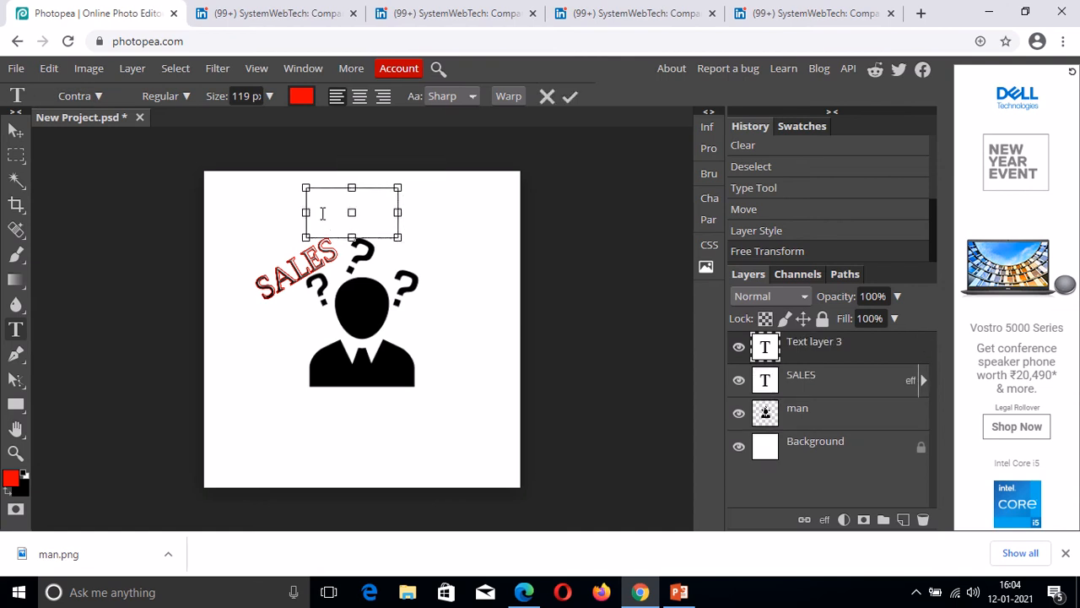
pyautogui.write('ROI')
pyautogui.moveTo(306, 196); pyautogui.dragTo(356, 230)
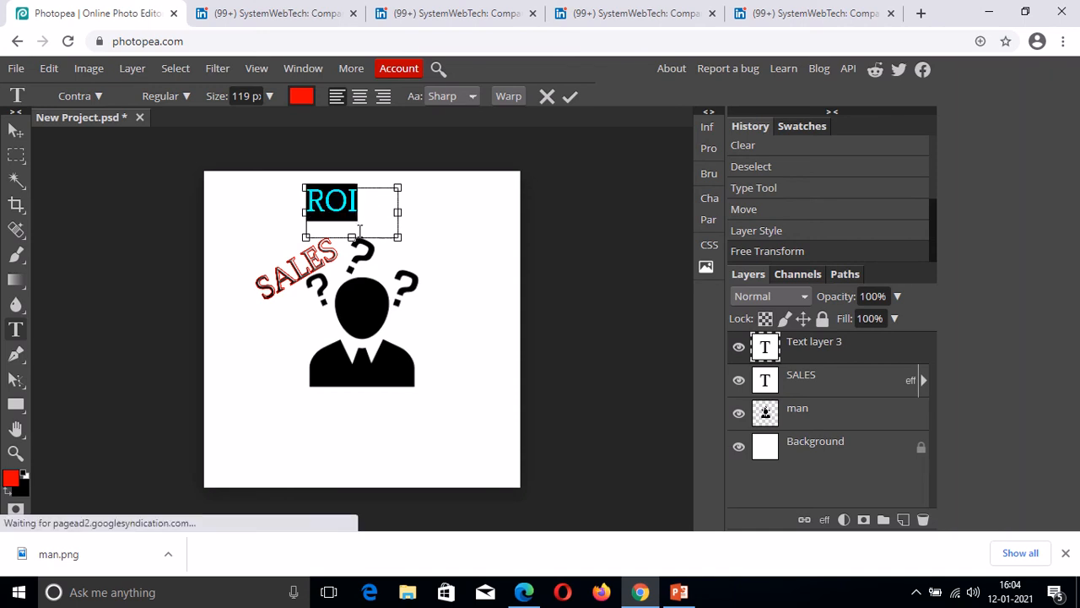
pyautogui.press('BackSpace')
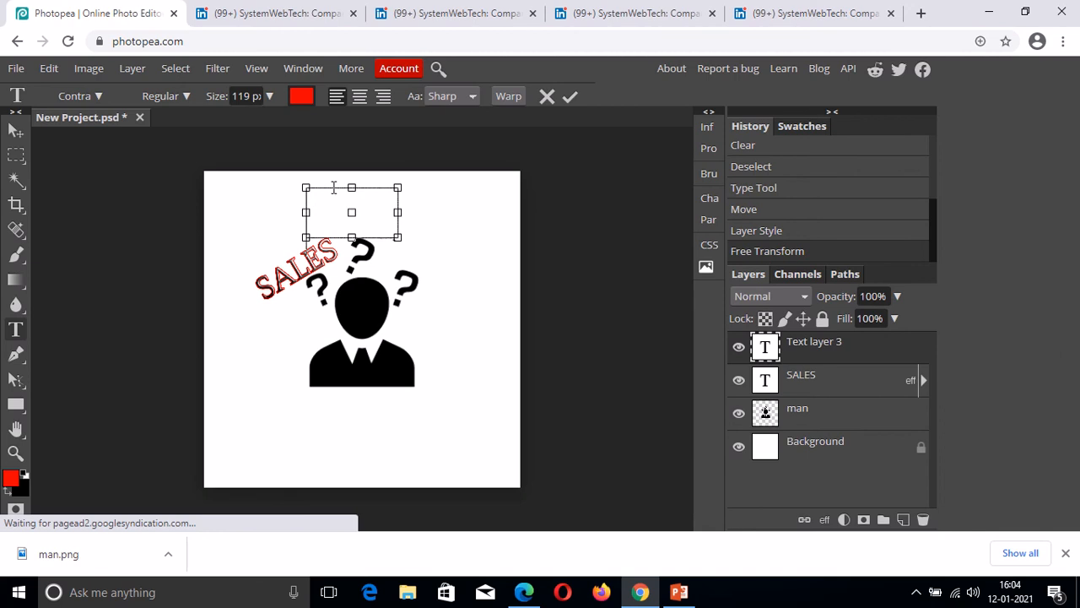
pyautogui.write('ROI')
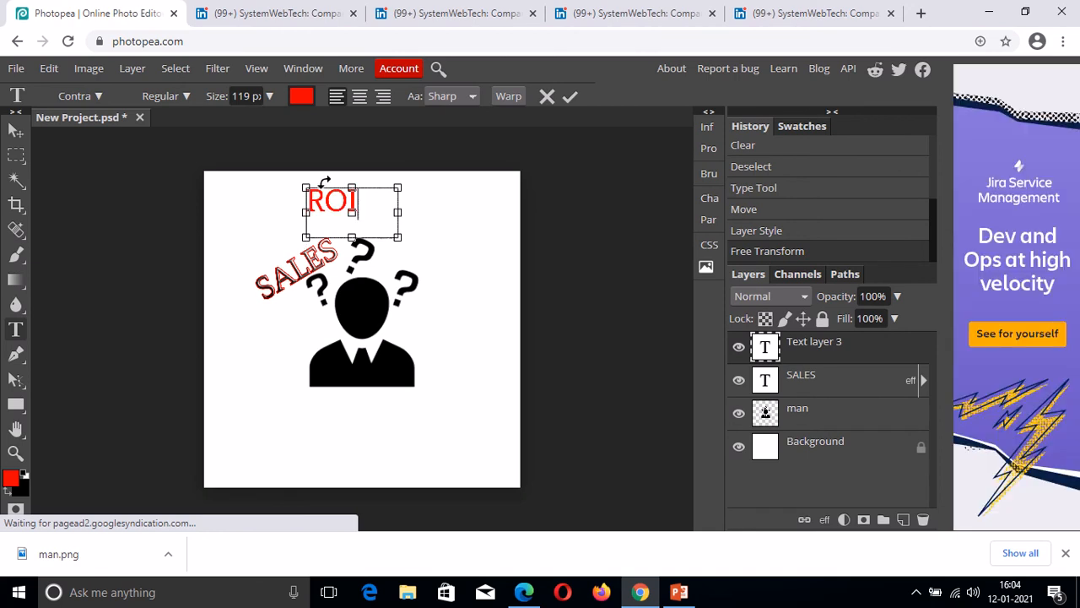
# Apply Gradient Overlay, Stroke and Bevel and Emboss styles to the ROI text layer.
pyautogui.rightClick(805, 349)
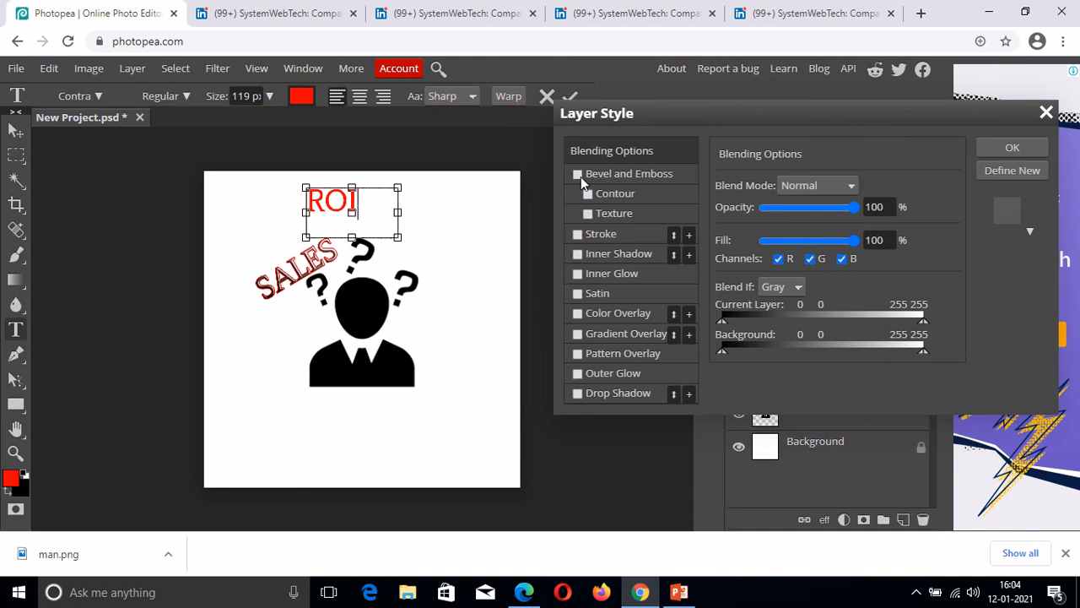
pyautogui.click(578, 334)
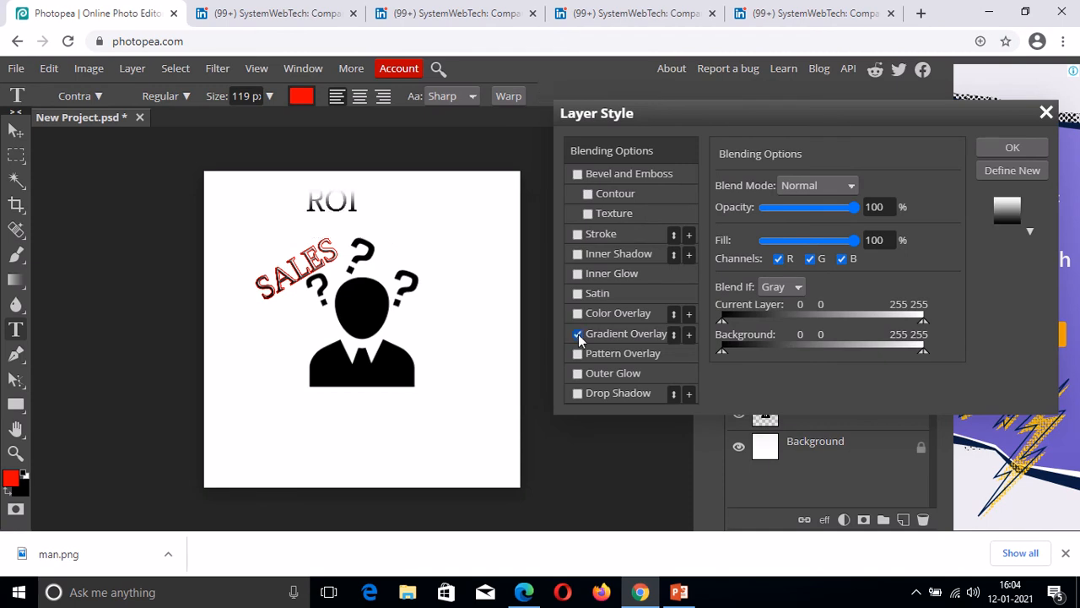
pyautogui.click(578, 234)
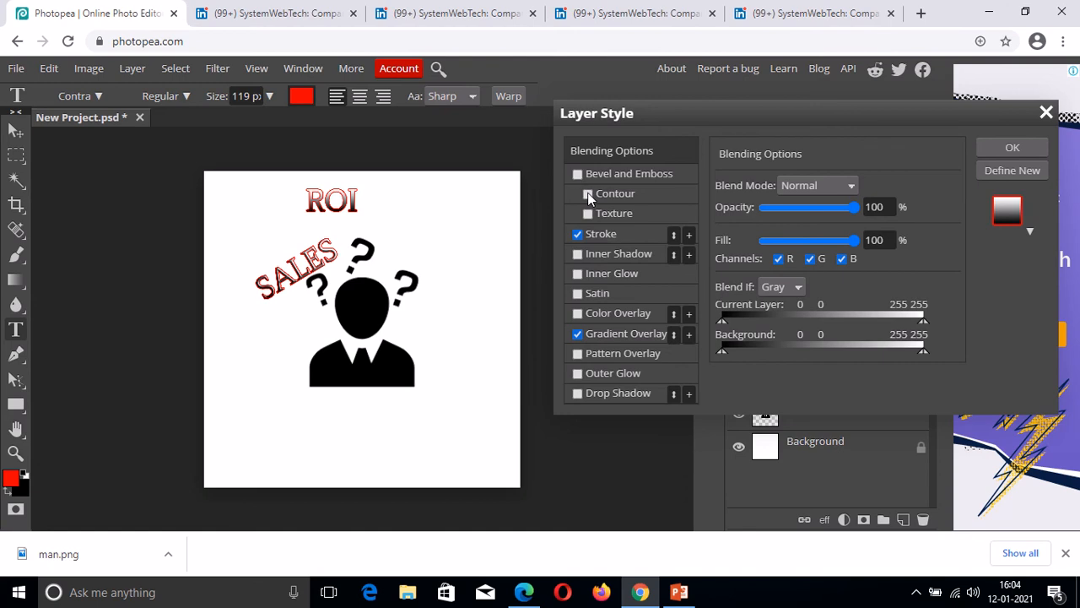
pyautogui.click(588, 194)
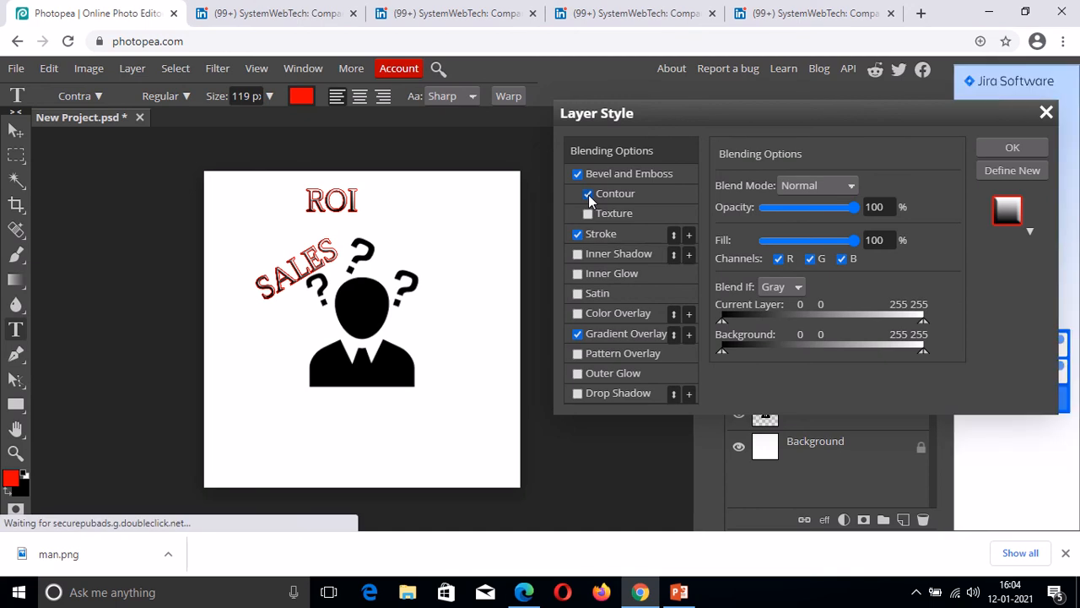
pyautogui.click(1012, 149)
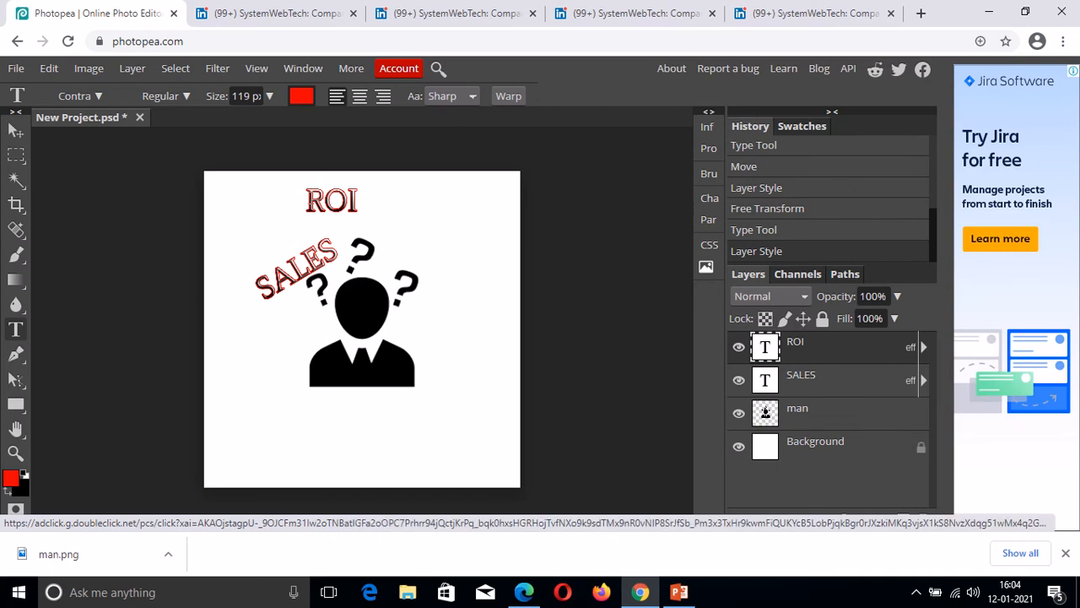
# Move ROI down-right, scale it to about 117% and tilt it slightly.
pyautogui.click(15, 135)
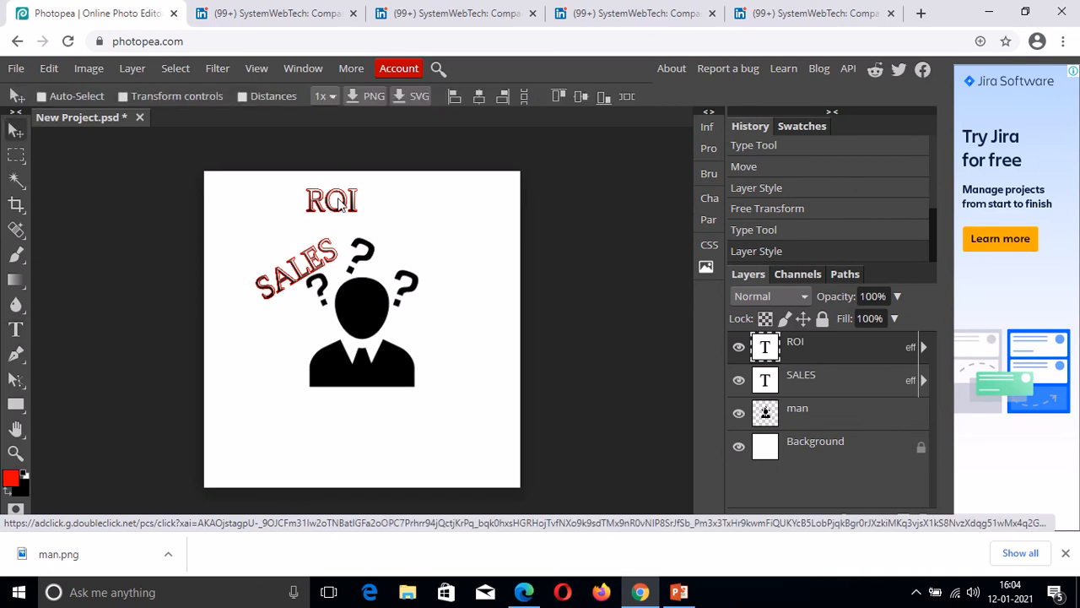
pyautogui.moveTo(337, 206); pyautogui.dragTo(367, 231)
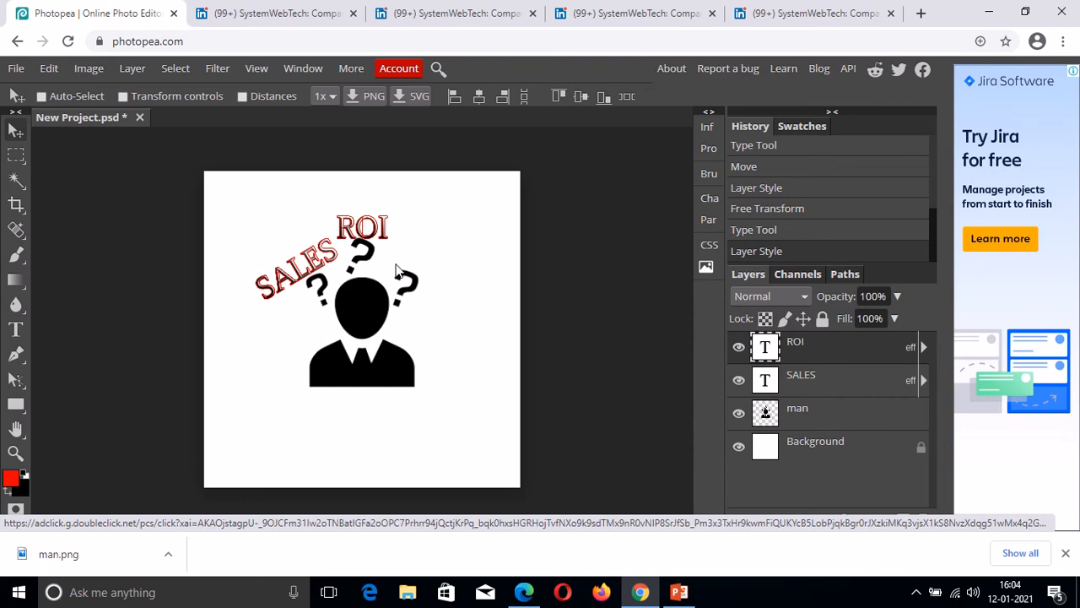
pyautogui.click(122, 95)
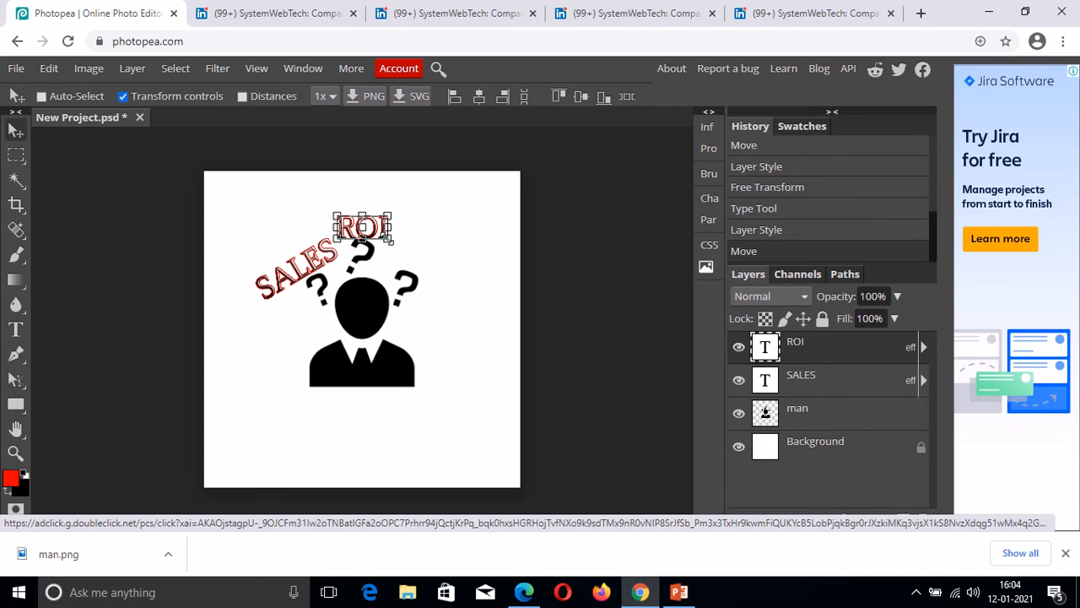
pyautogui.moveTo(389, 239); pyautogui.dragTo(403, 256)
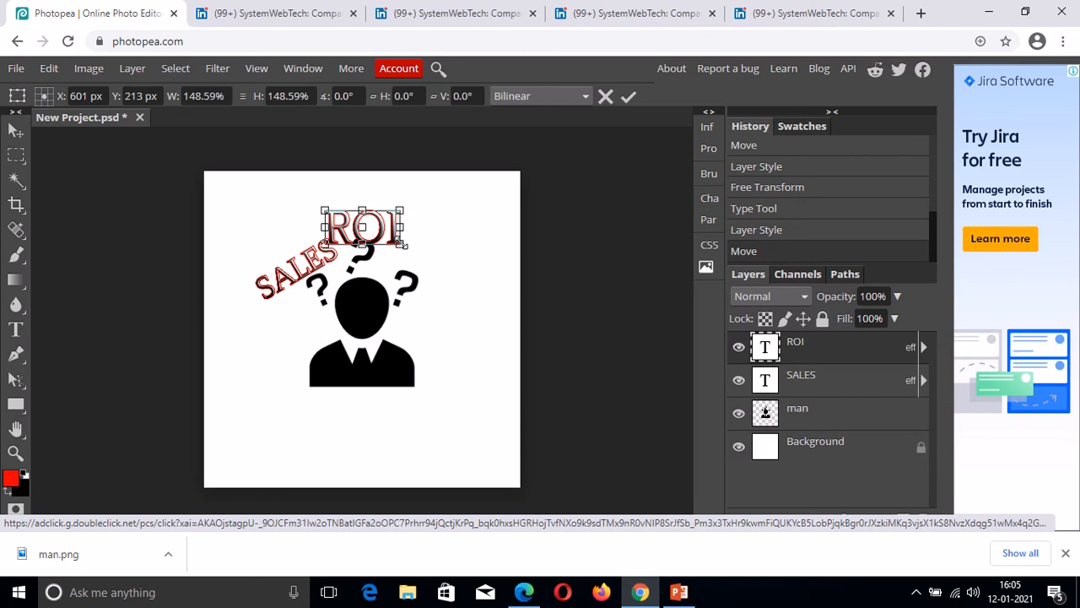
pyautogui.moveTo(404, 245); pyautogui.dragTo(396, 241)
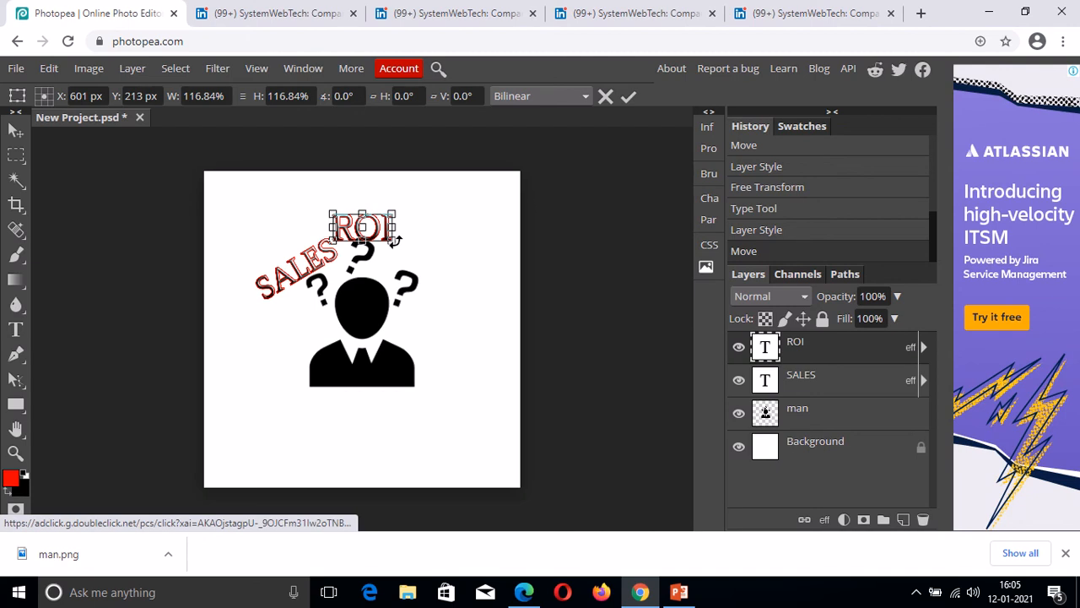
pyautogui.moveTo(395, 241)
pyautogui.mouseDown()
pyautogui.moveTo(391, 265)
pyautogui.moveTo(414, 199)
pyautogui.moveTo(381, 305)
pyautogui.moveTo(400, 242)
pyautogui.mouseUp()
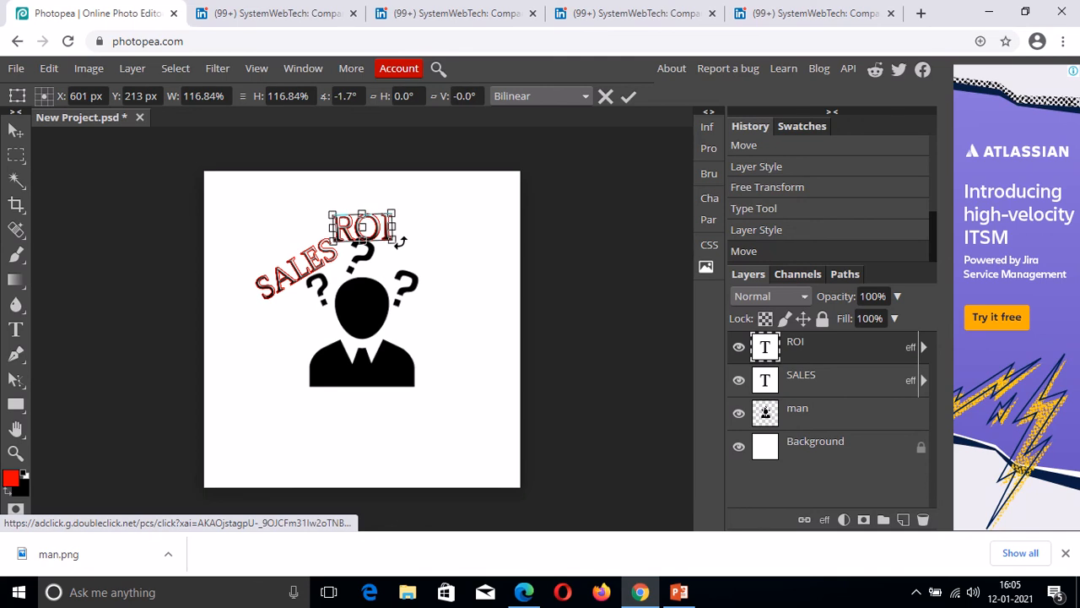
pyautogui.click(15, 129)
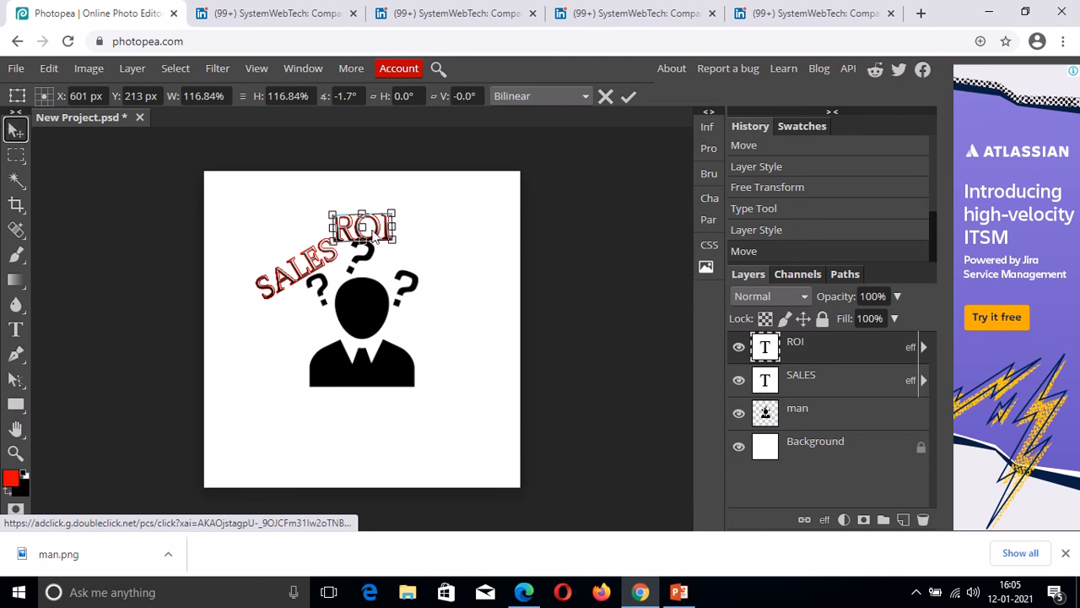
pyautogui.press('Return')
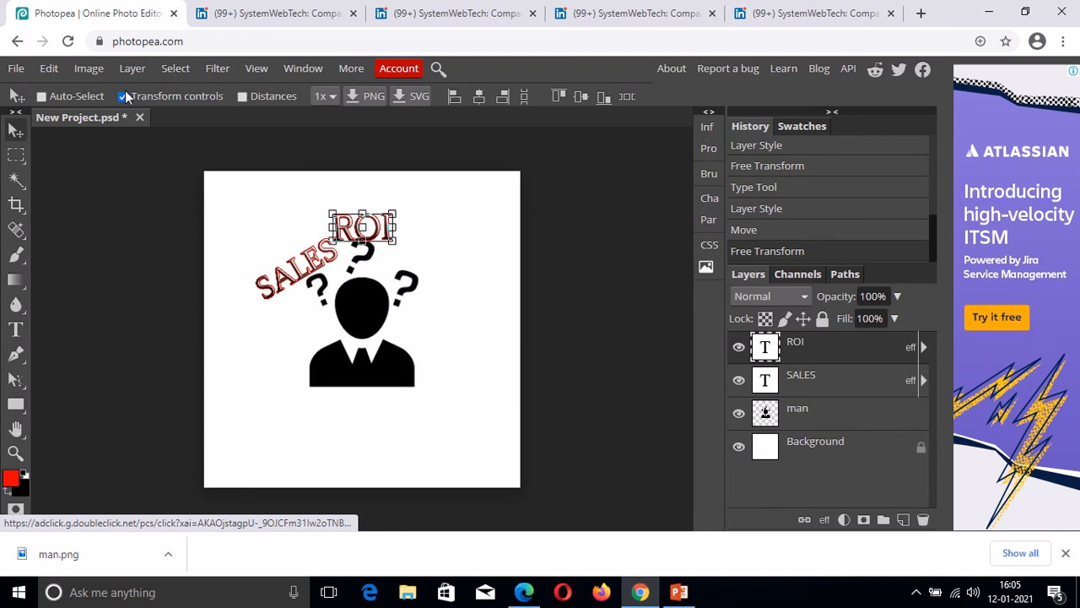
# Rotate ROI further to about 8.9° and nudge it into place beside SALES.
pyautogui.click(400, 251)
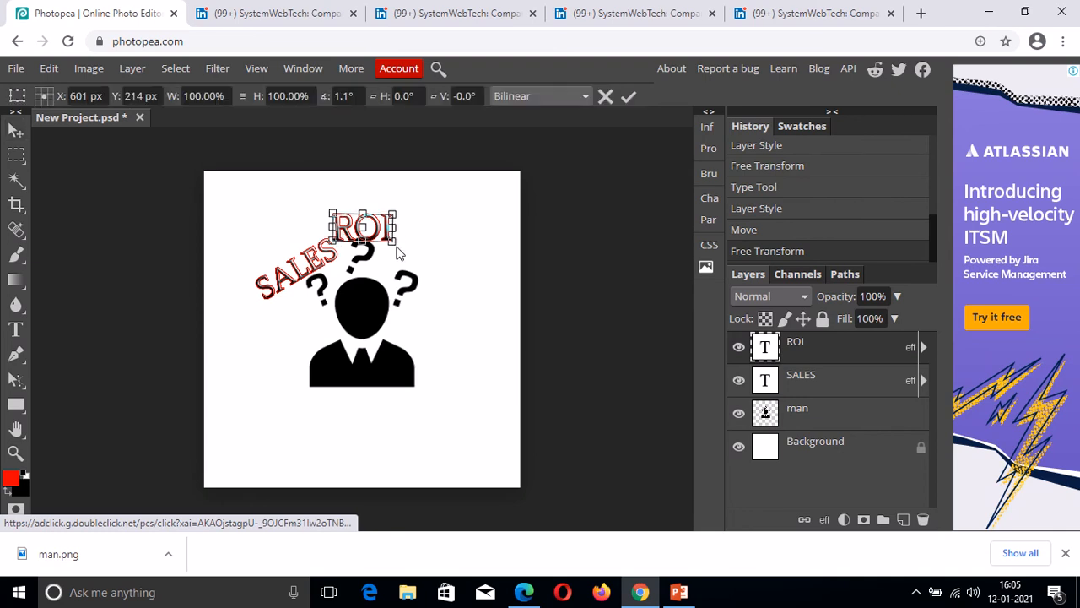
pyautogui.moveTo(400, 250); pyautogui.dragTo(396, 251)
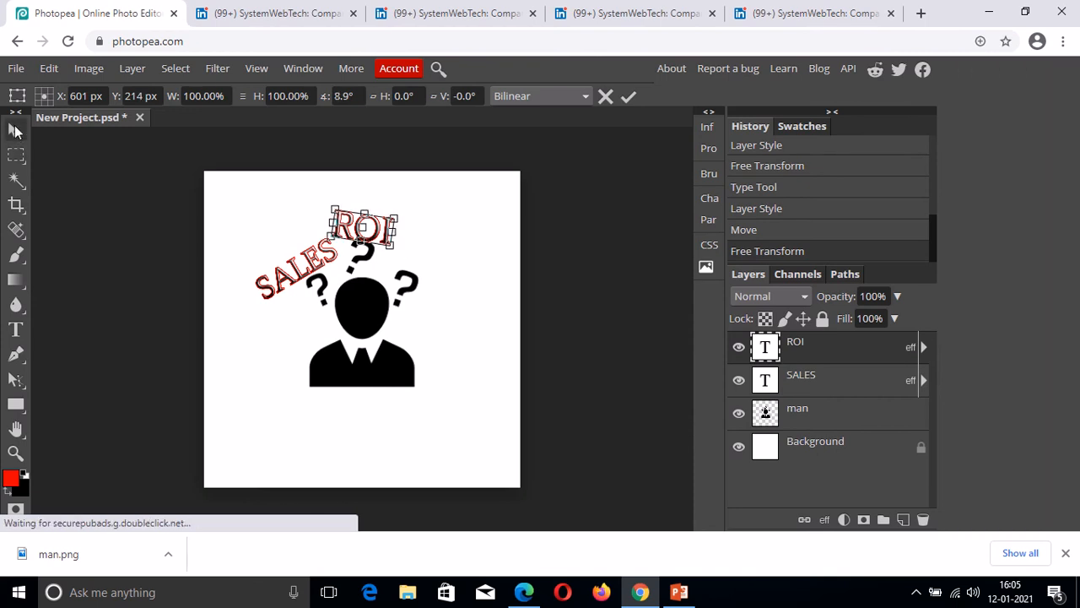
pyautogui.click(16, 129)
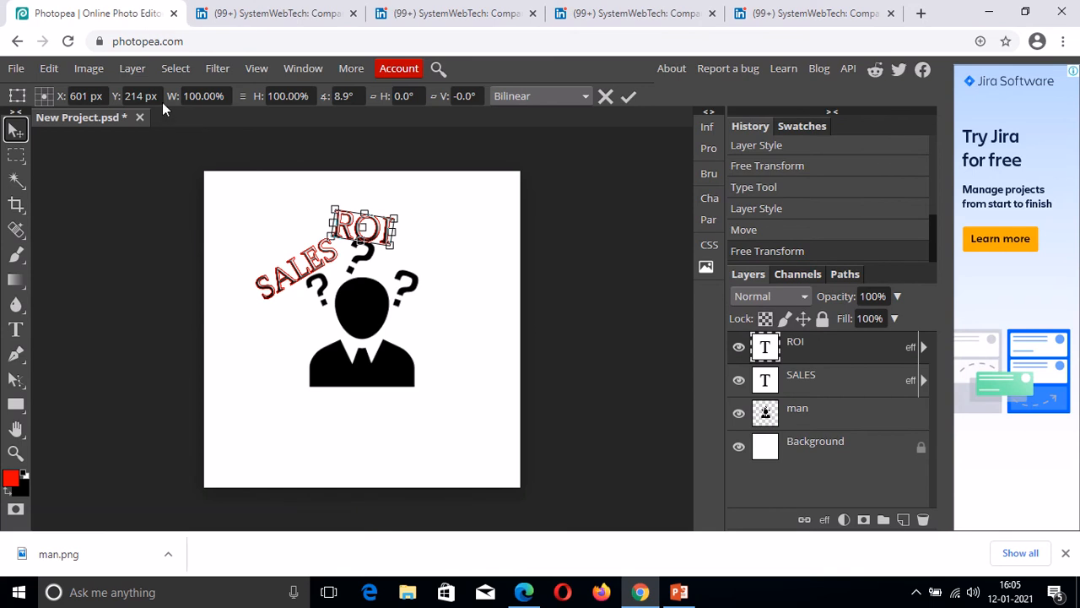
pyautogui.press('Return')
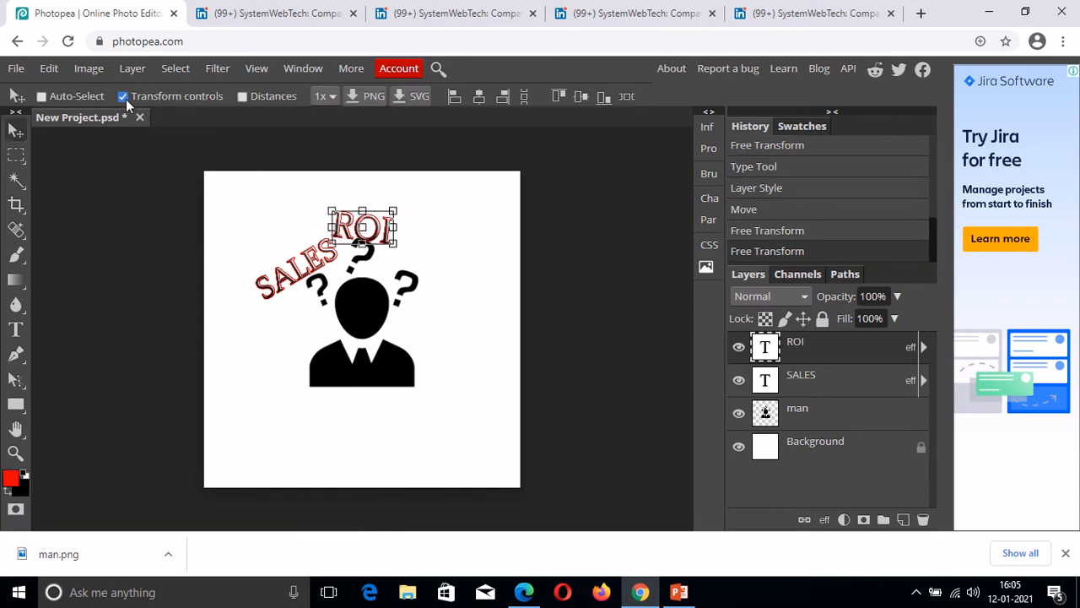
pyautogui.click(123, 96)
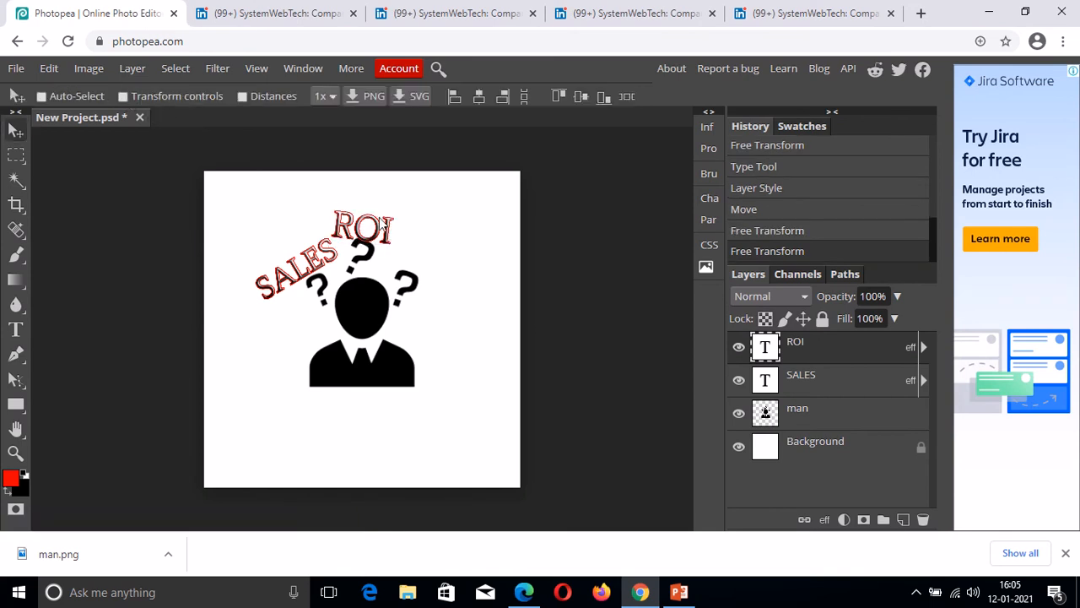
pyautogui.moveTo(366, 224); pyautogui.dragTo(367, 224)
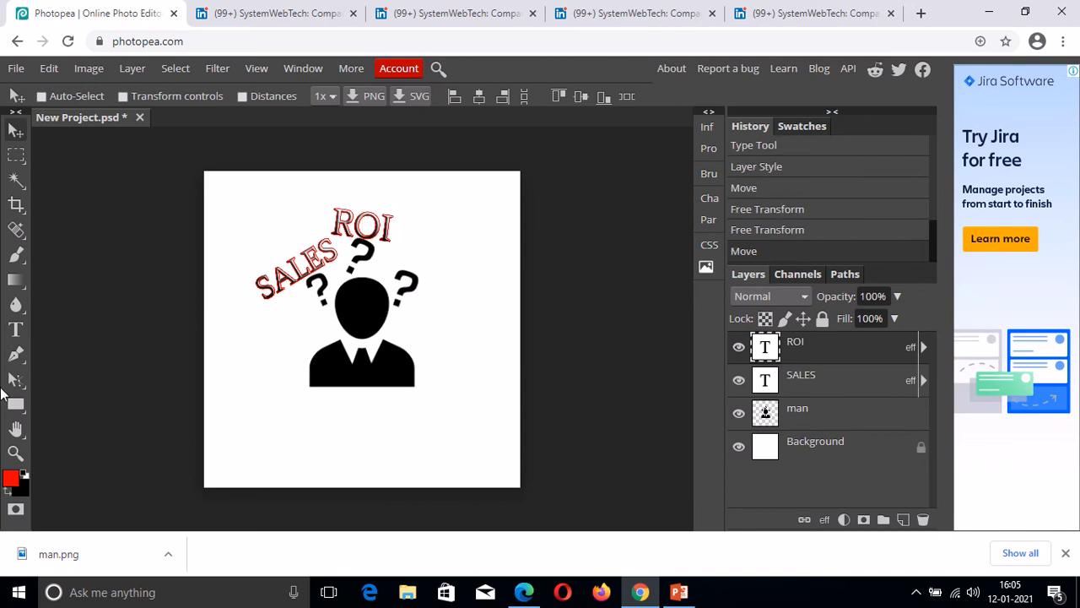
# Type LEADS in red in a new text box to the right of ROI.
pyautogui.click(15, 329)
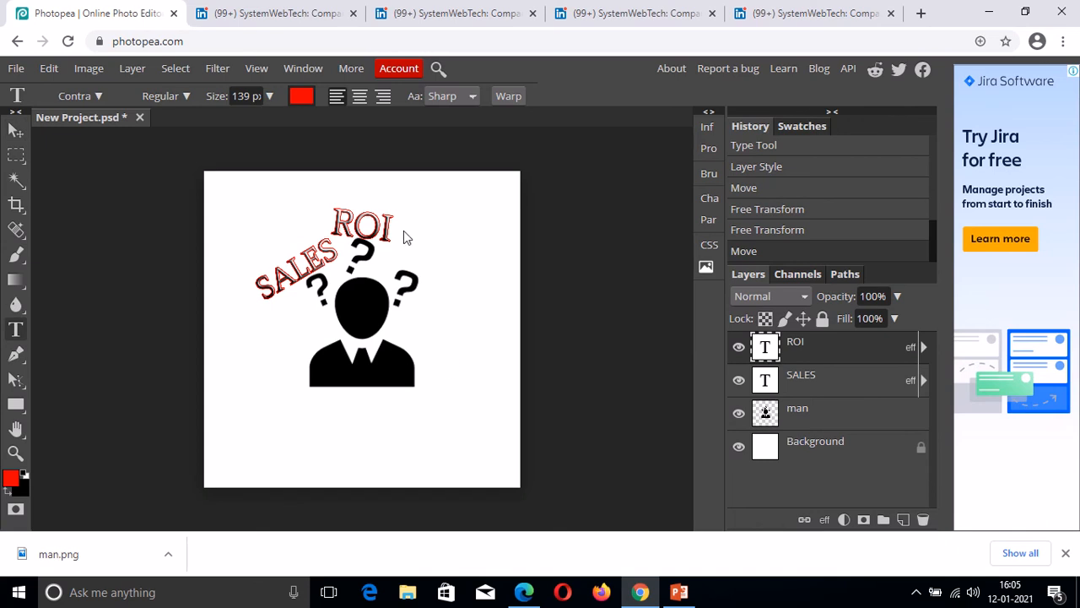
pyautogui.moveTo(398, 223); pyautogui.dragTo(513, 281)
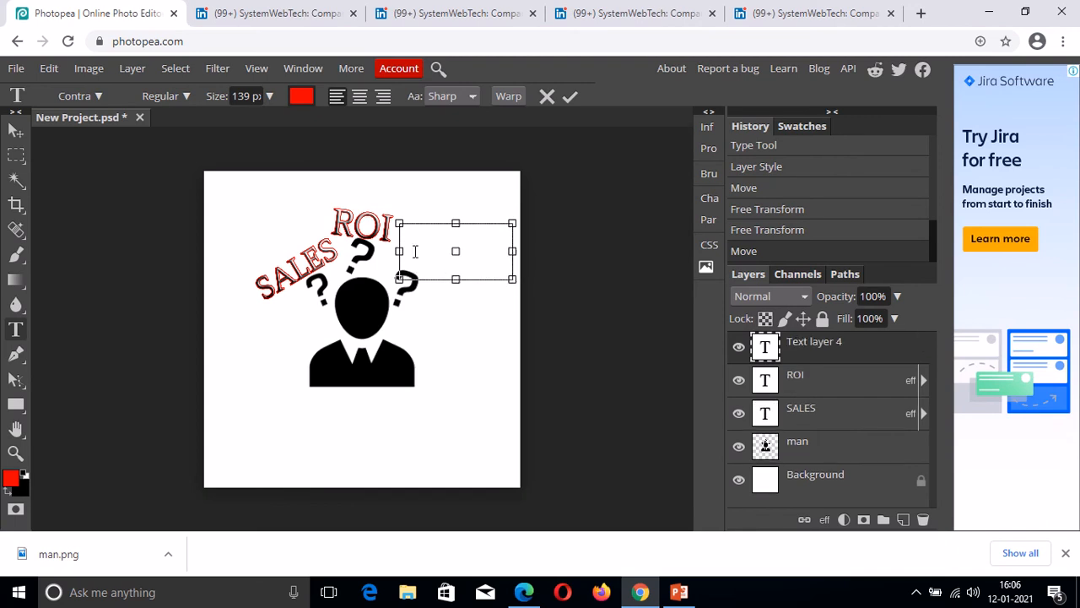
pyautogui.write('LEADS')
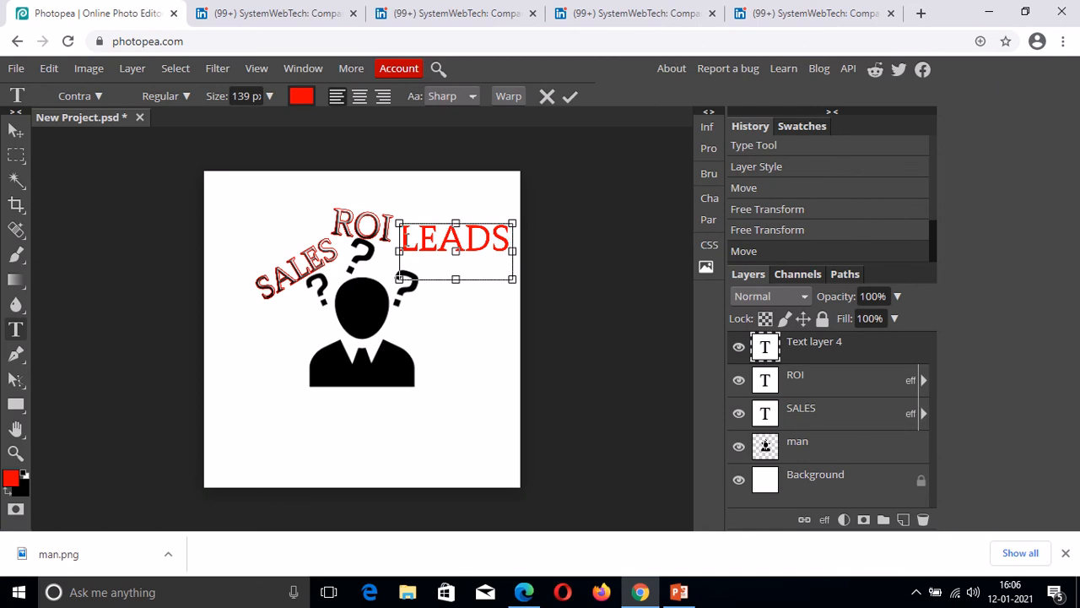
pyautogui.moveTo(407, 240); pyautogui.dragTo(506, 248)
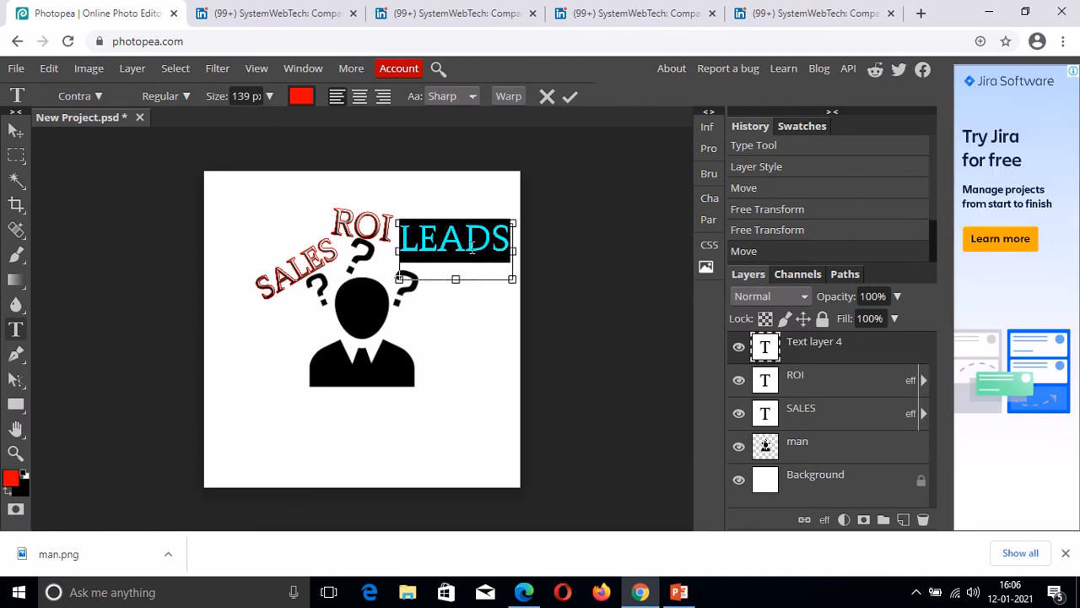
pyautogui.click(473, 249)
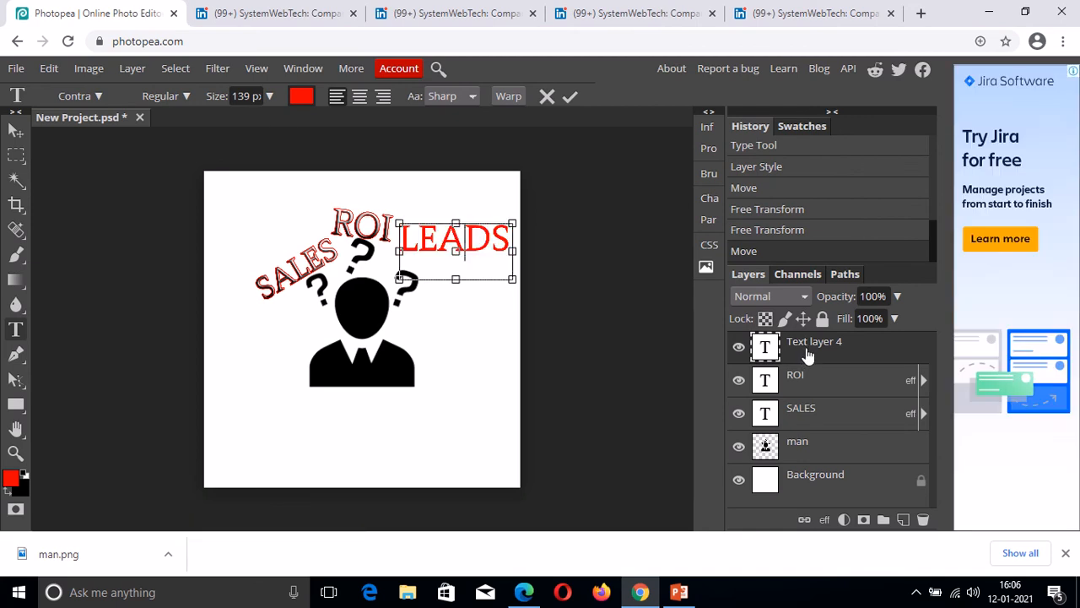
# Apply Gradient Overlay, Stroke and Bevel and Emboss styles to the LEADS text layer.
pyautogui.rightClick(807, 355)
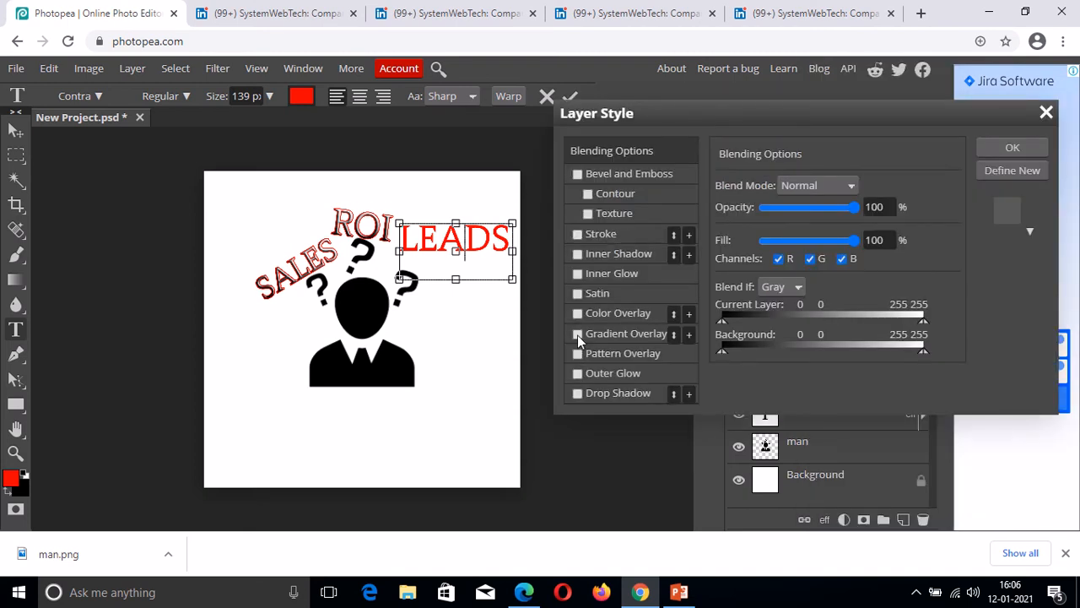
pyautogui.click(578, 332)
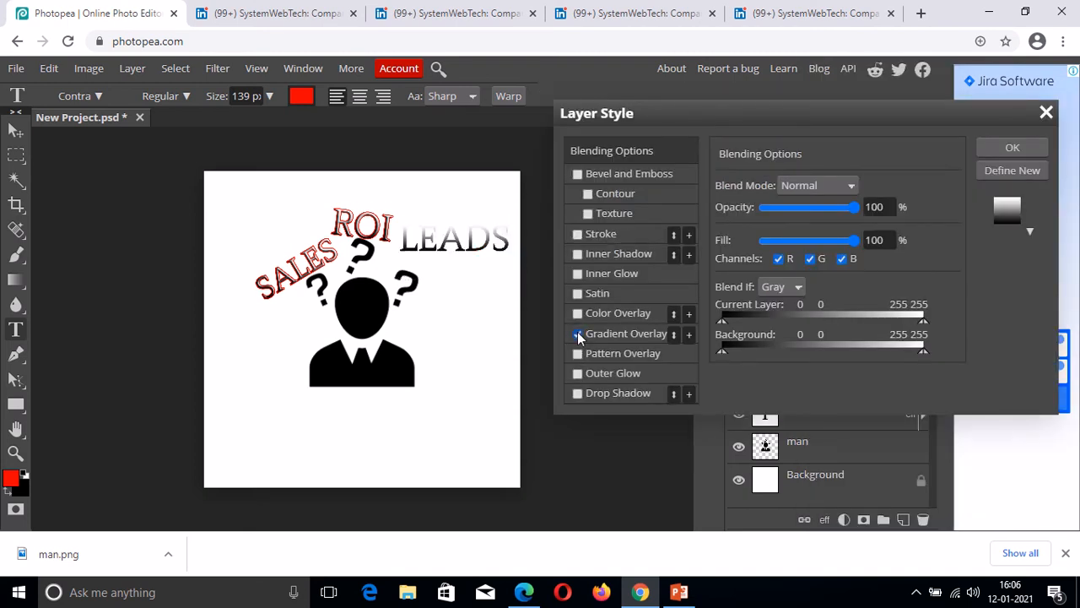
pyautogui.click(577, 235)
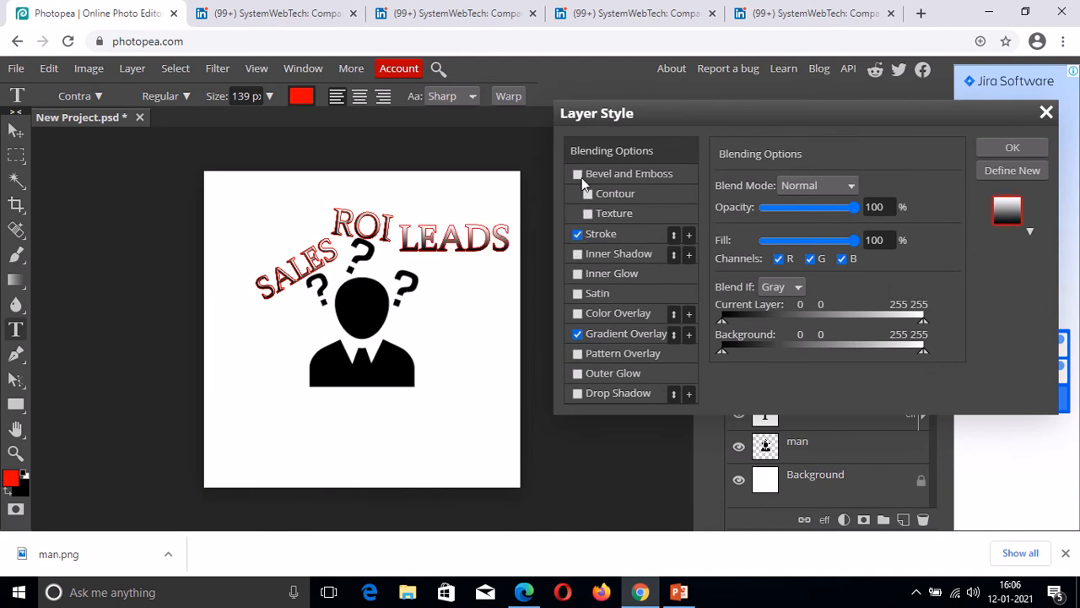
pyautogui.click(579, 175)
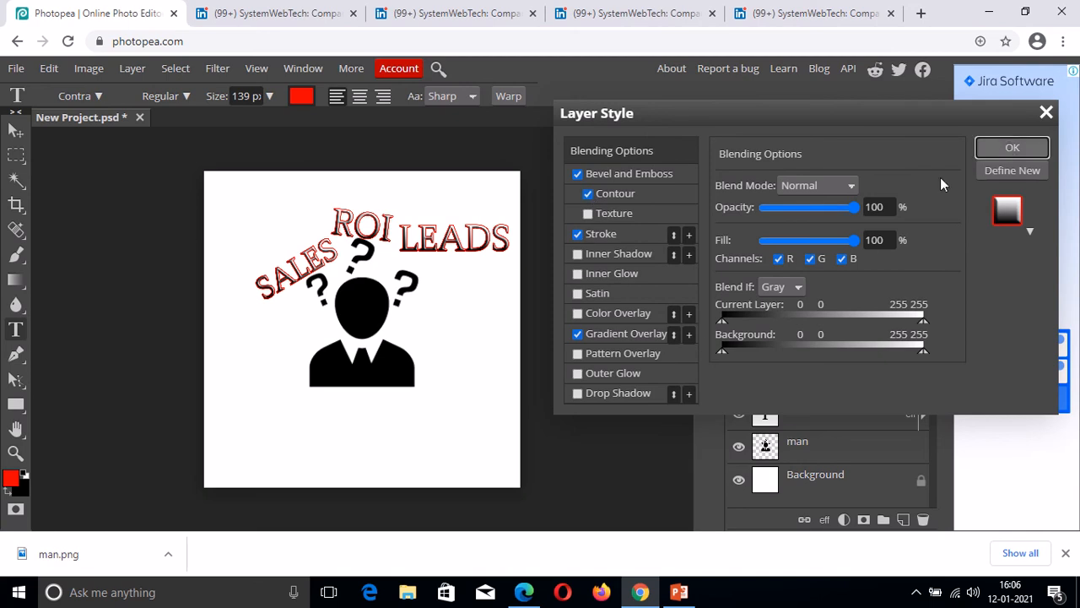
pyautogui.press('Return')
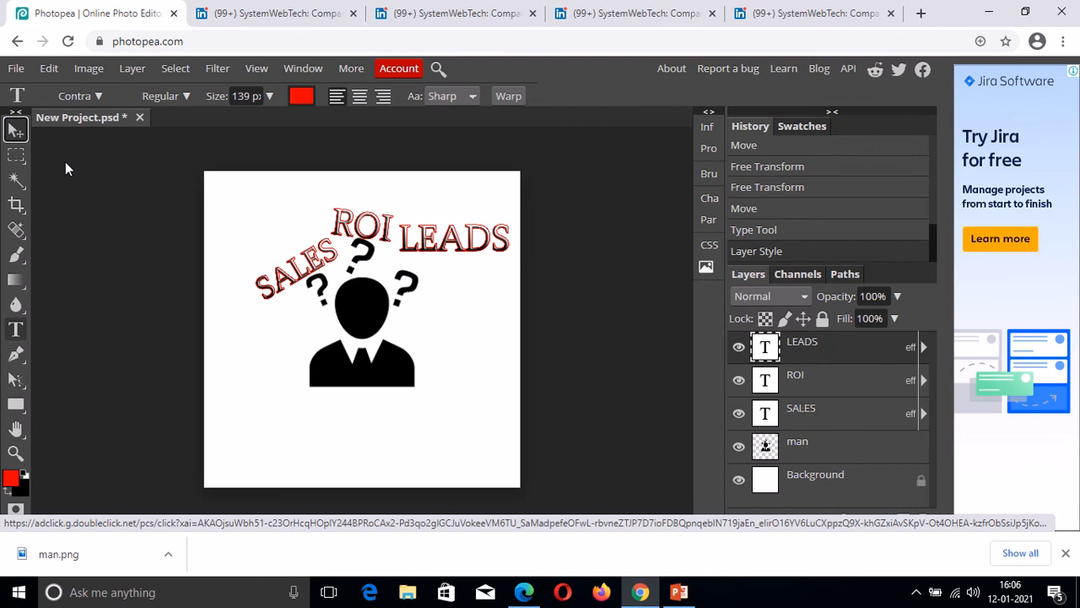
# Rotate LEADS clockwise about 32° and move it down-left beside ROI.
pyautogui.press('v')
pyautogui.click(124, 96)
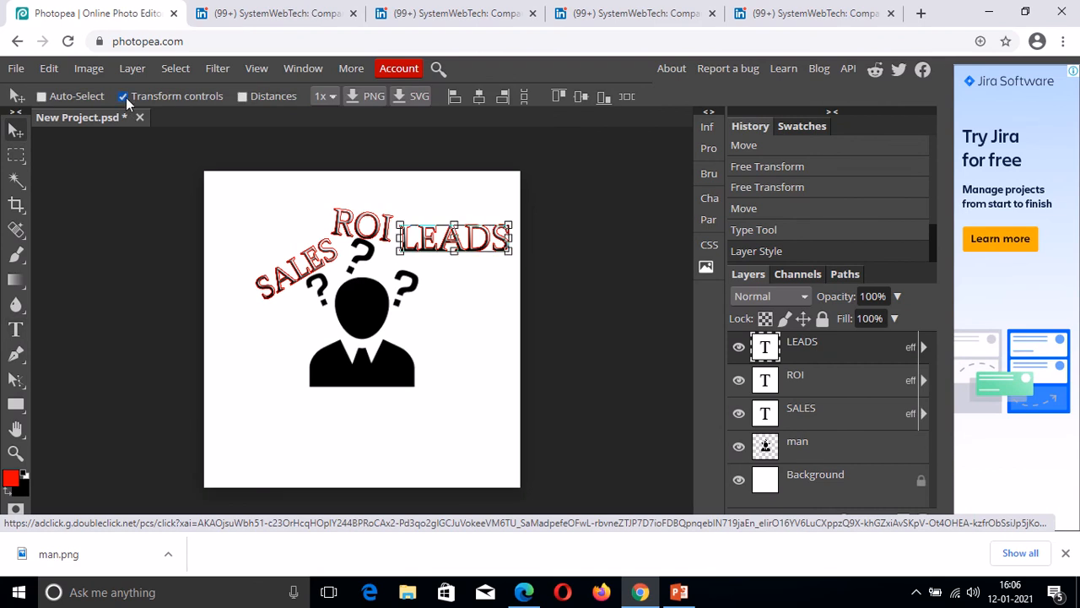
pyautogui.click(510, 251)
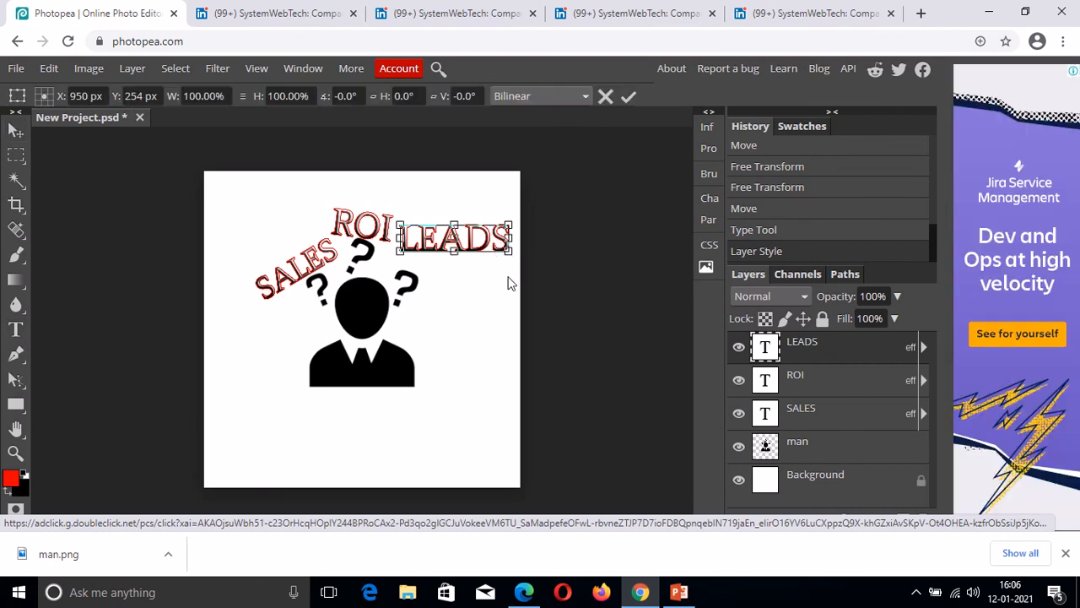
pyautogui.moveTo(508, 276)
pyautogui.mouseDown()
pyautogui.moveTo(496, 309)
pyautogui.moveTo(506, 294)
pyautogui.mouseUp()
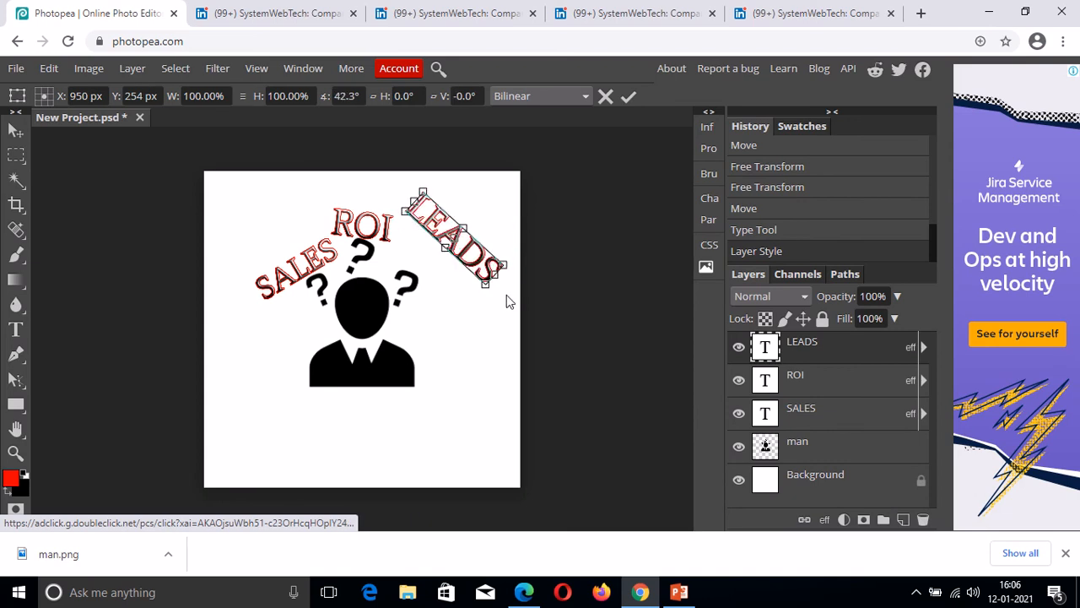
pyautogui.click(12, 131)
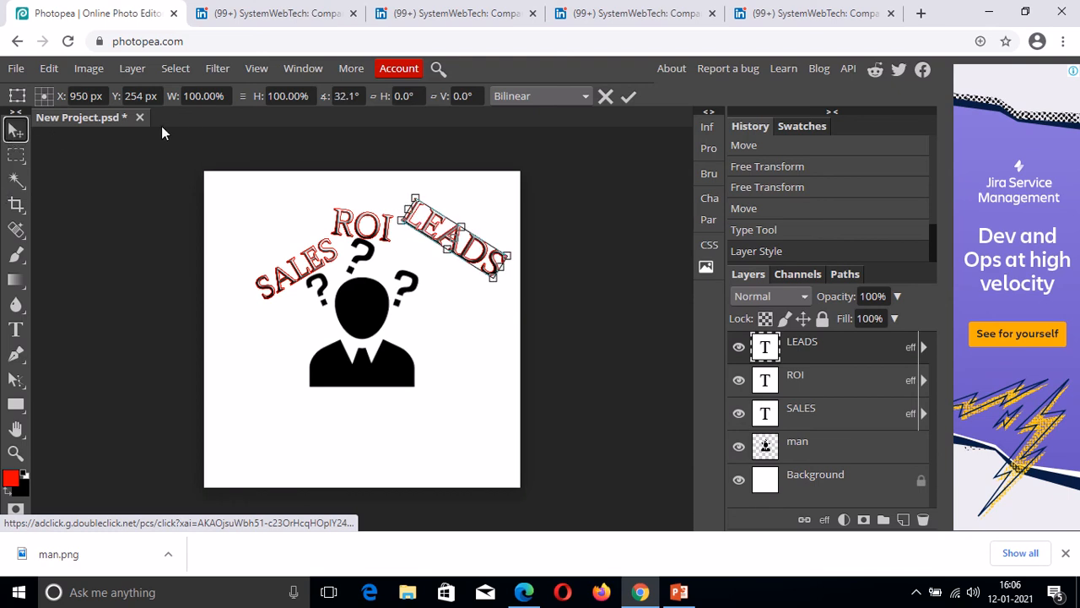
pyautogui.press('Return')
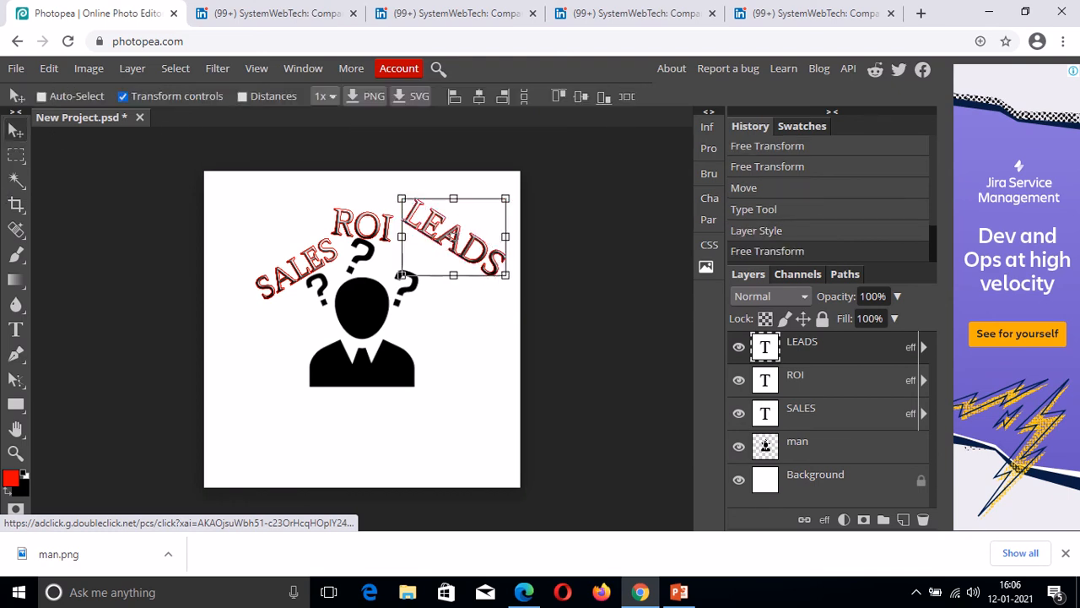
pyautogui.moveTo(450, 239); pyautogui.dragTo(435, 275)
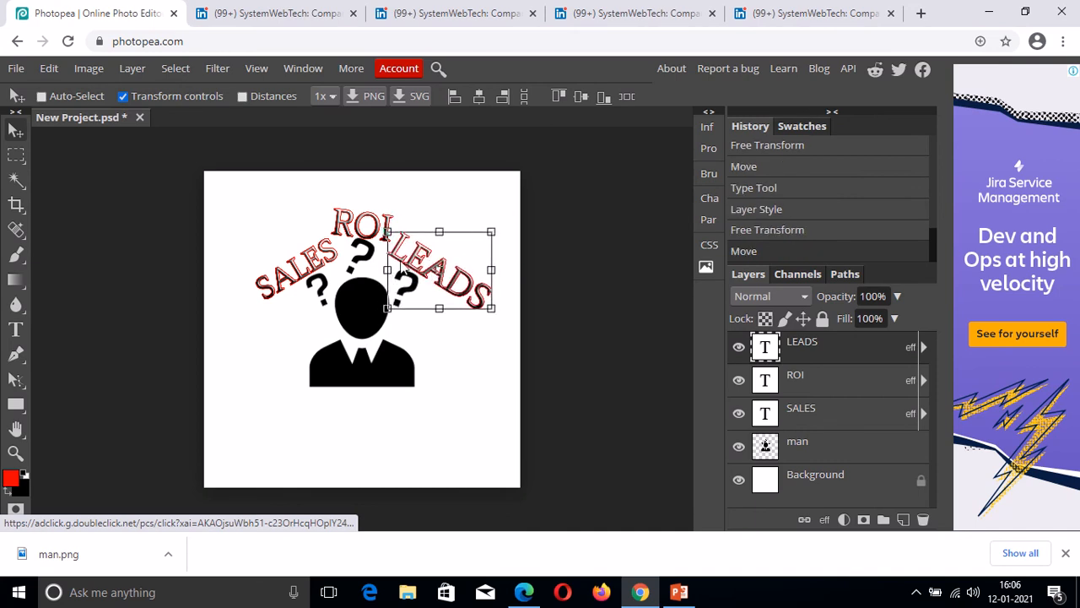
# Readjust the LEADS rotation until it sits nearly level at about -2.8°.
pyautogui.click(493, 314)
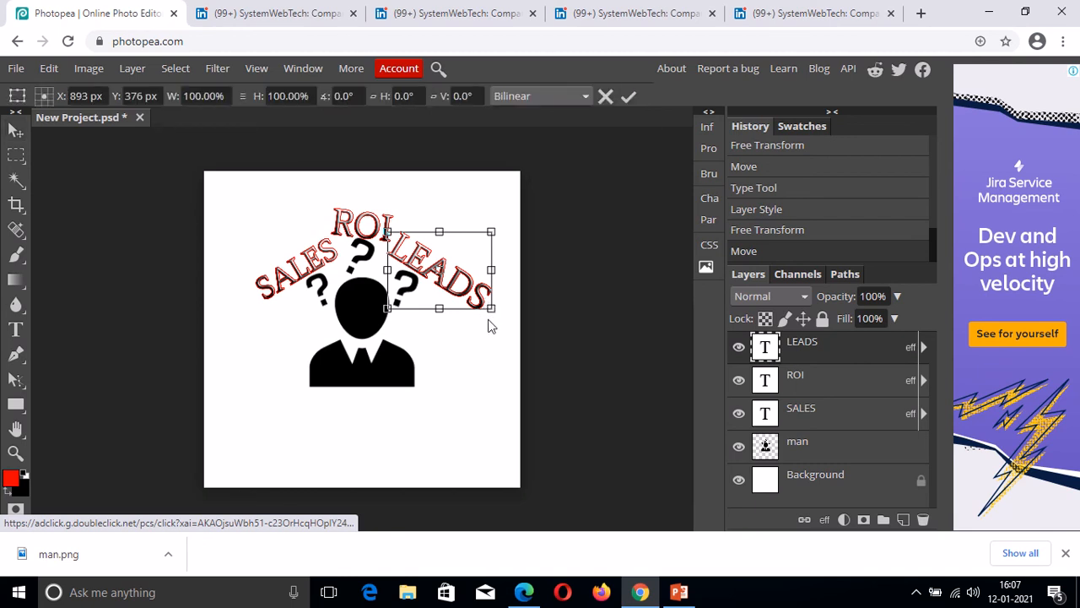
pyautogui.moveTo(492, 325); pyautogui.dragTo(475, 334)
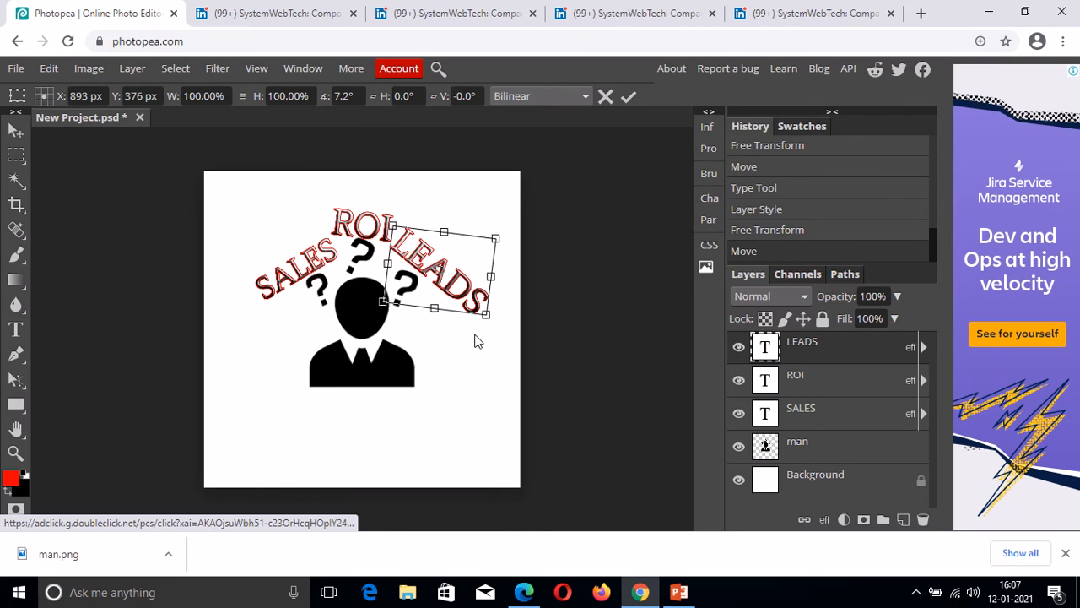
pyautogui.moveTo(474, 342); pyautogui.dragTo(478, 339)
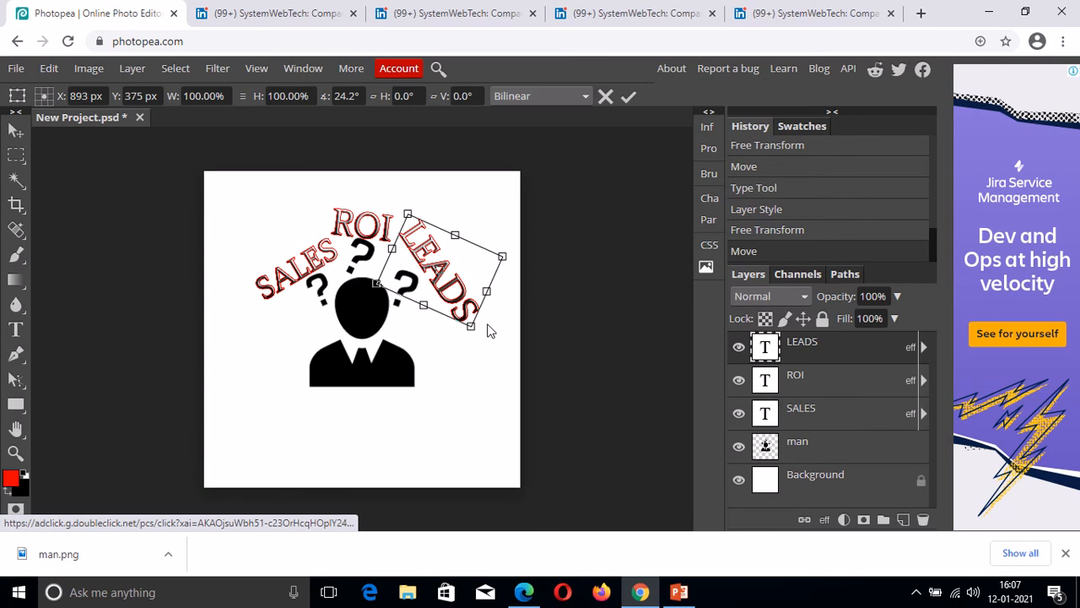
pyautogui.moveTo(493, 322); pyautogui.dragTo(492, 321)
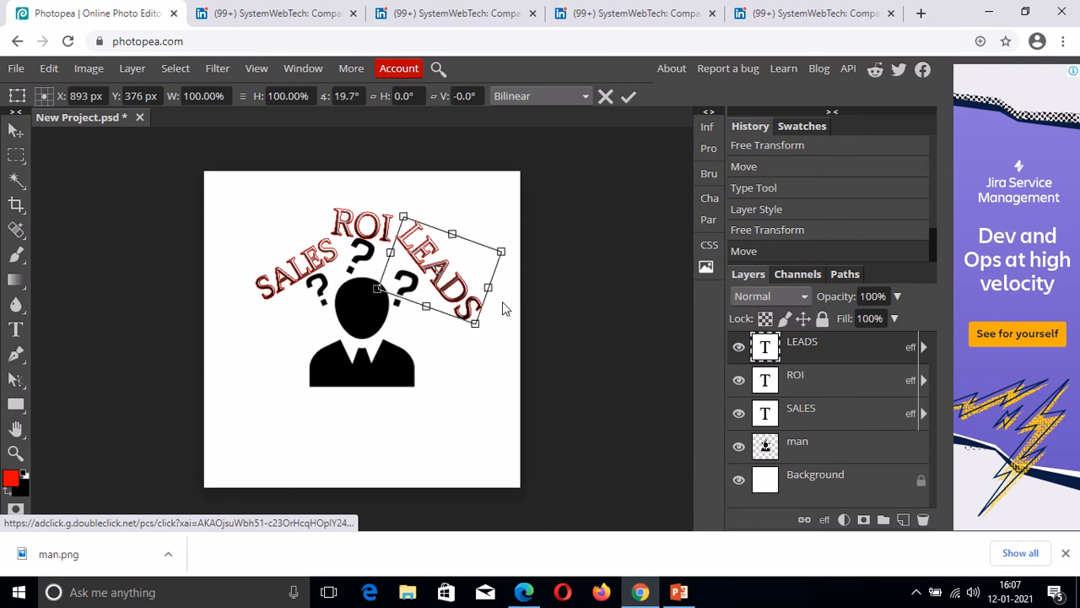
pyautogui.moveTo(502, 302); pyautogui.dragTo(503, 306)
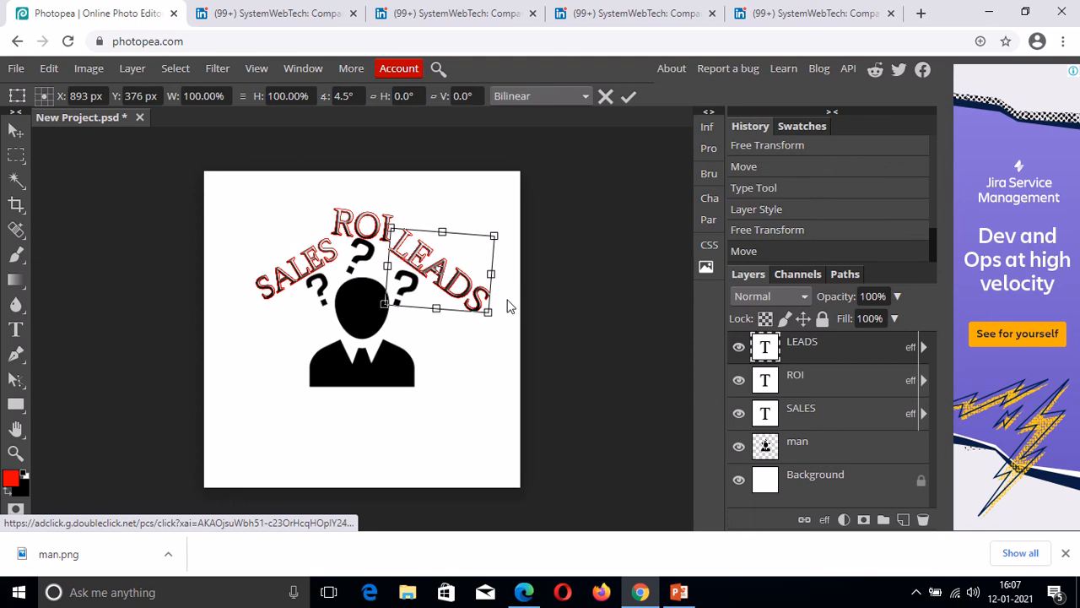
pyautogui.moveTo(509, 305); pyautogui.dragTo(506, 301)
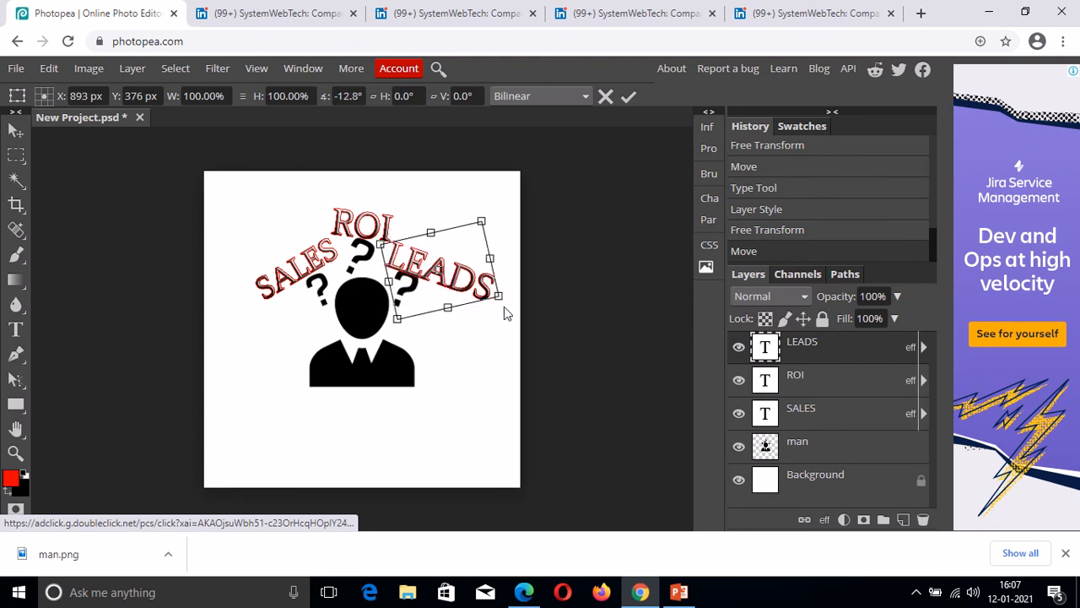
pyautogui.moveTo(505, 313); pyautogui.dragTo(505, 315)
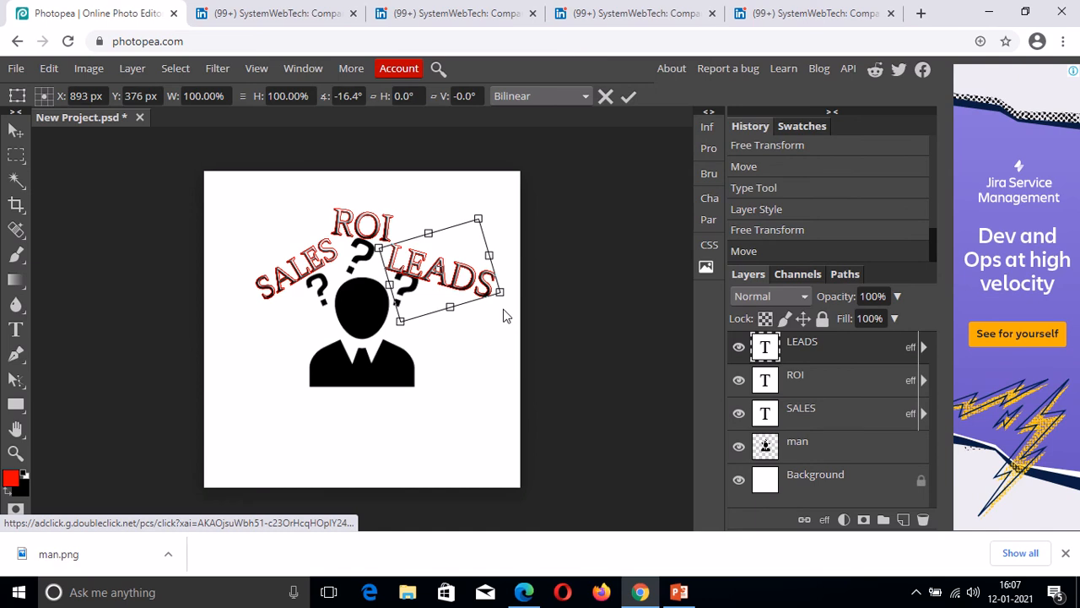
pyautogui.moveTo(504, 315); pyautogui.dragTo(505, 316)
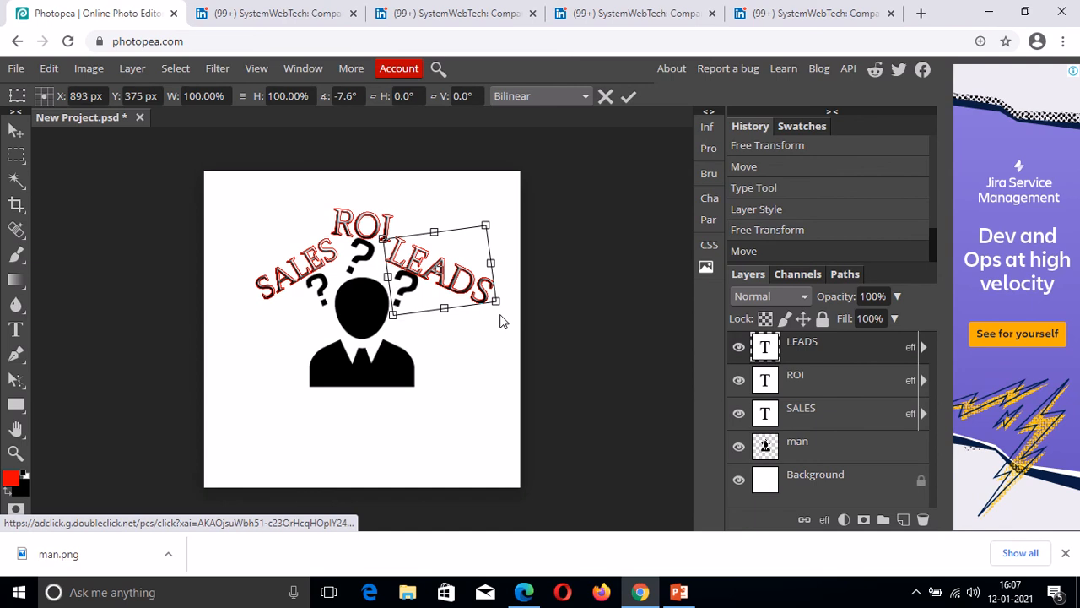
pyautogui.moveTo(501, 316); pyautogui.dragTo(501, 318)
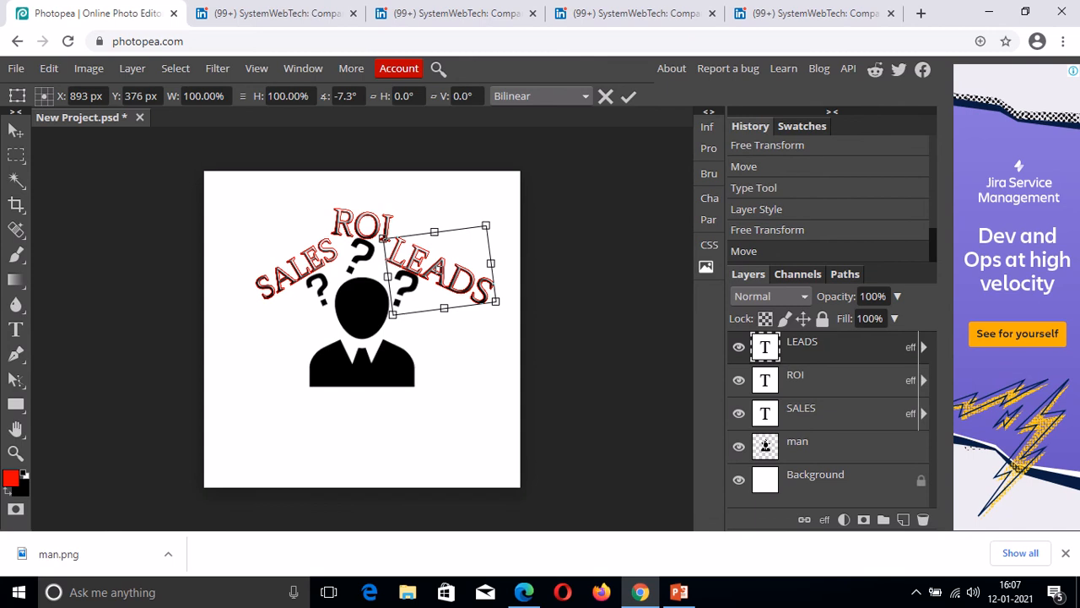
pyautogui.moveTo(505, 312); pyautogui.dragTo(503, 319)
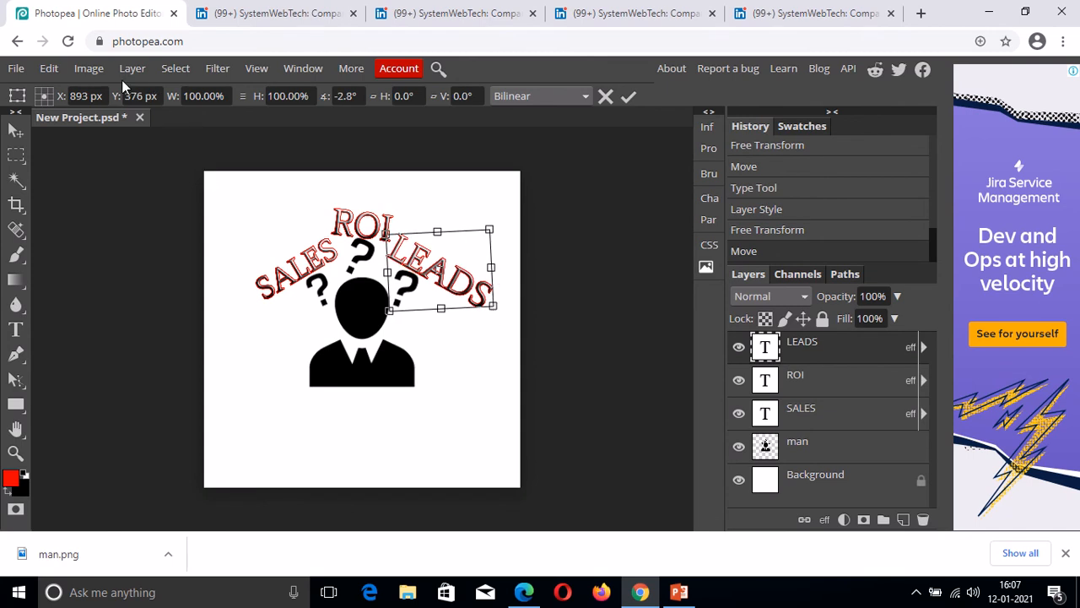
pyautogui.click(14, 132)
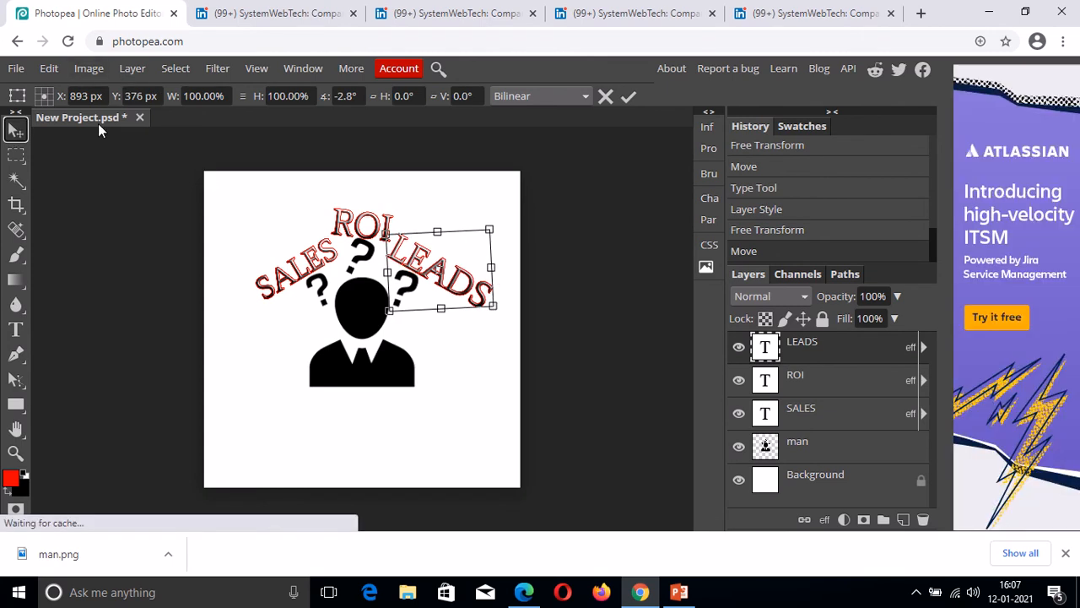
pyautogui.click(9, 136)
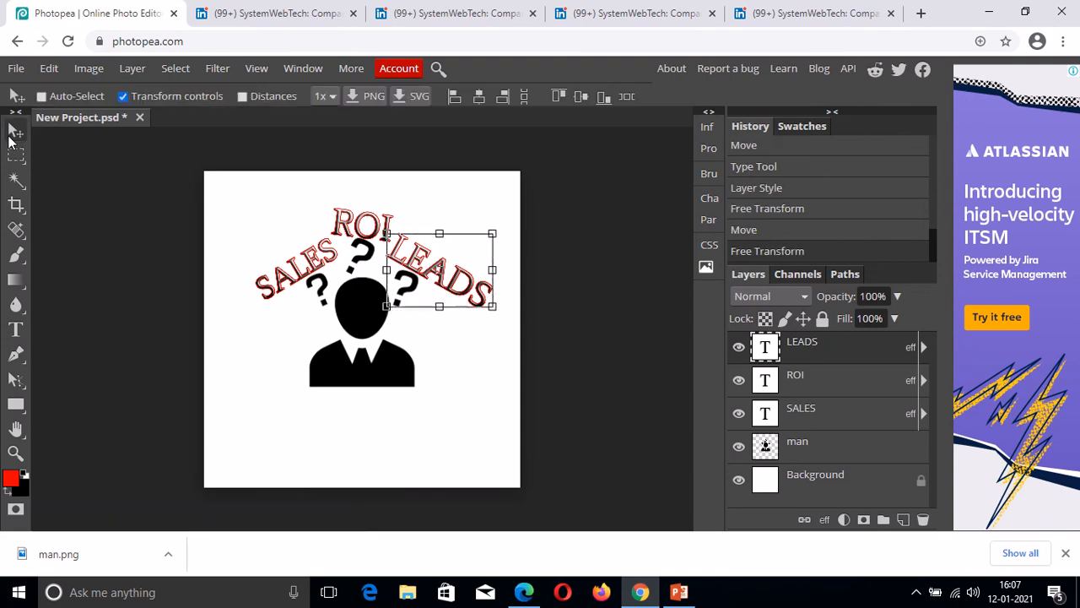
# Merge the ROI through man layers into one and move the merged graphic up.
pyautogui.click(123, 96)
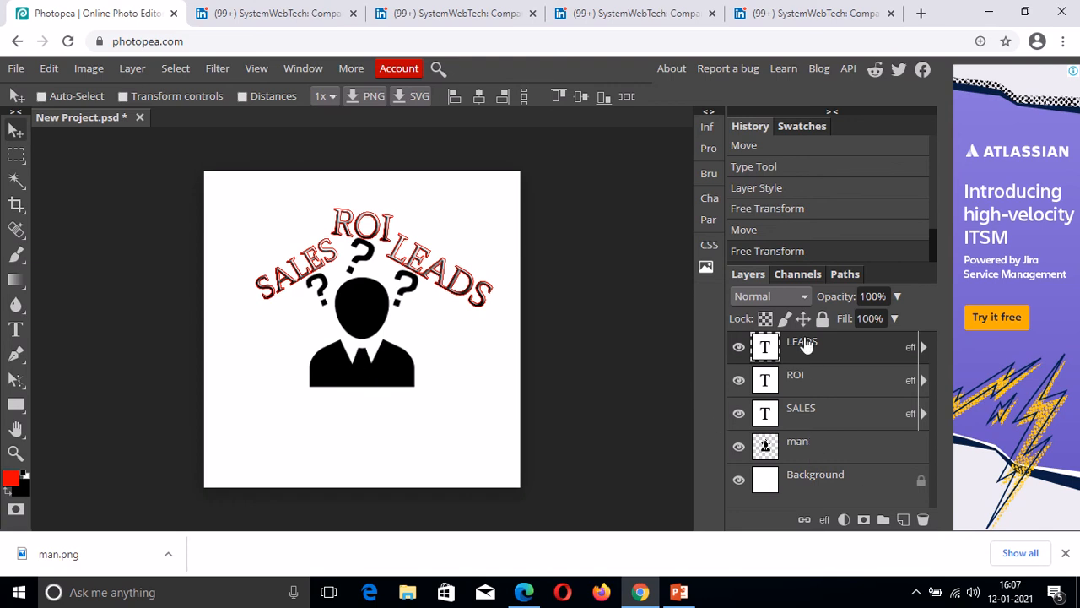
pyautogui.click(813, 390)
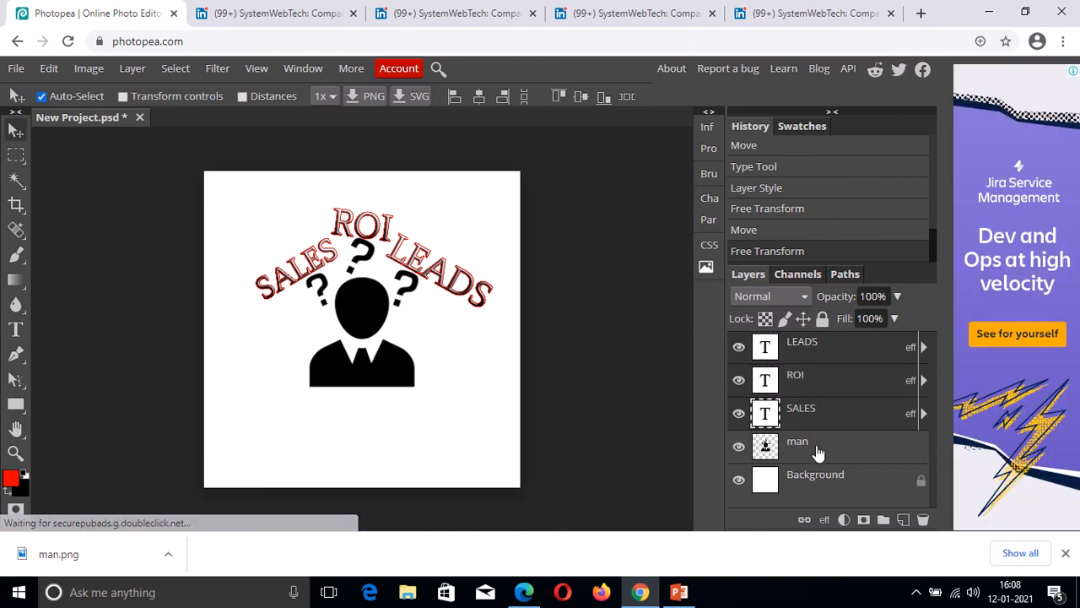
pyautogui.click(817, 449)
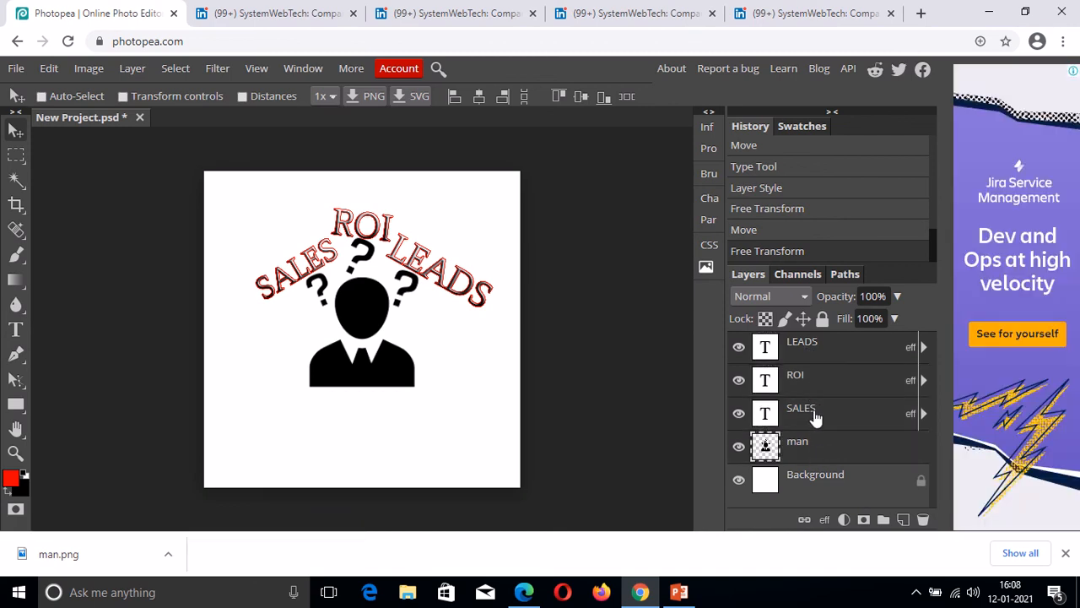
pyautogui.rightClick(815, 429)
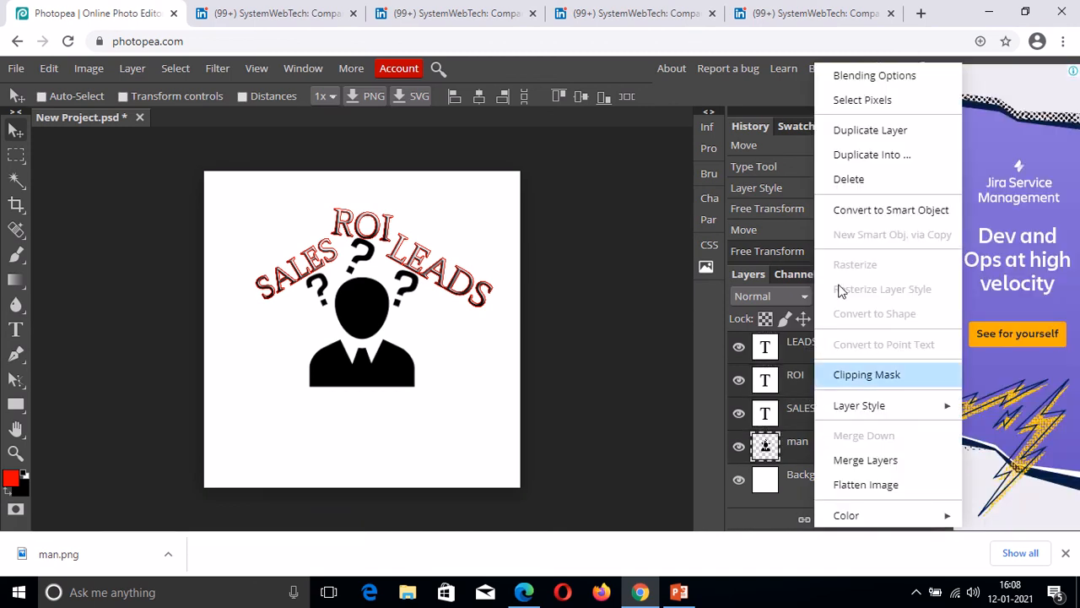
pyautogui.click(858, 461)
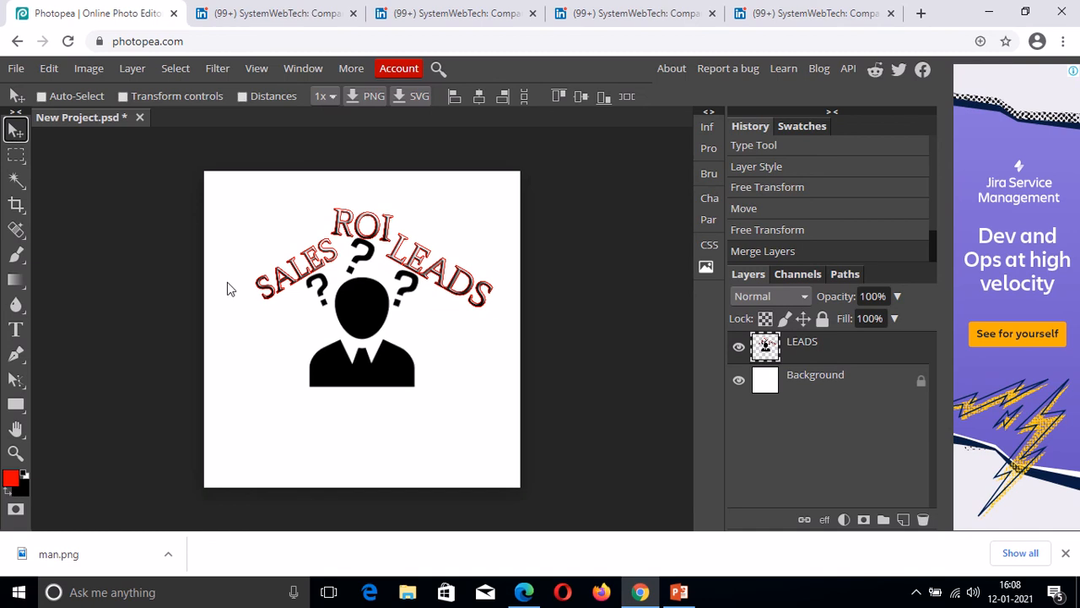
pyautogui.moveTo(362, 355); pyautogui.dragTo(361, 314)
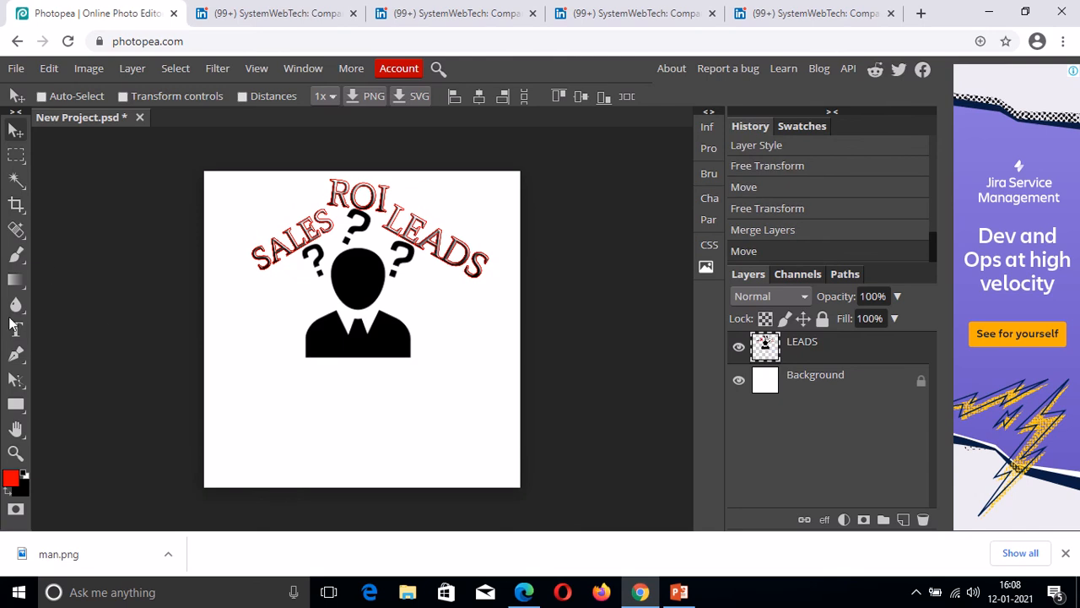
pyautogui.click(13, 333)
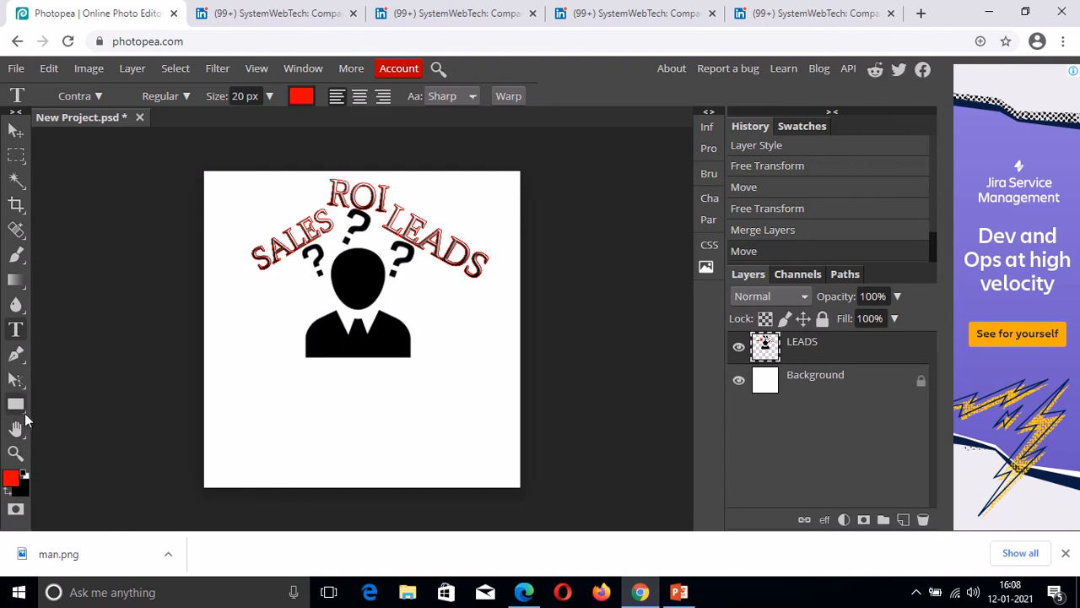
# Draw a black-filled rectangle below the silhouette.
pyautogui.click(17, 404)
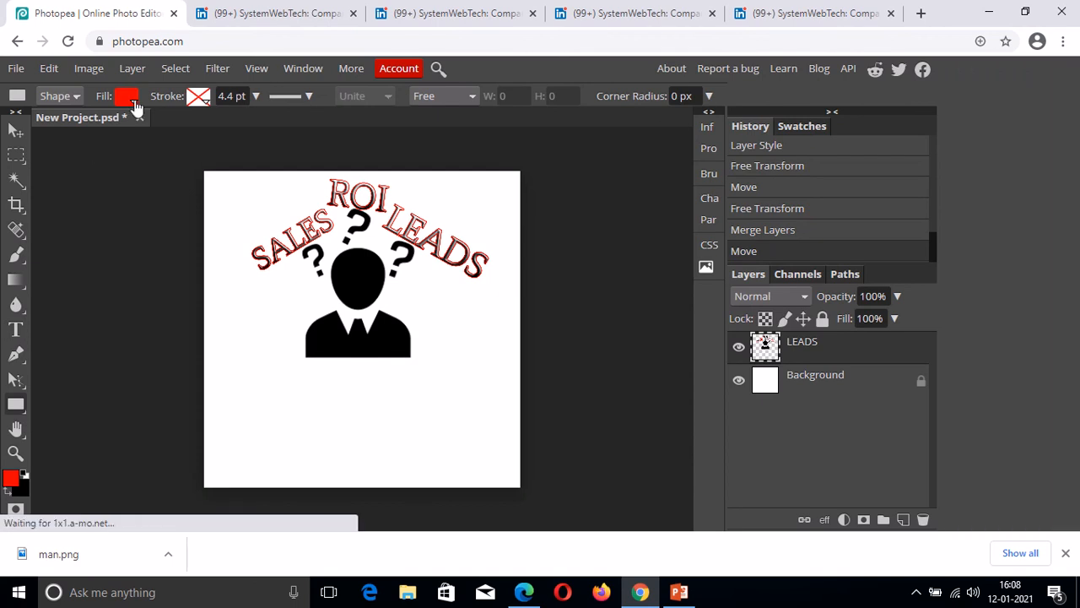
pyautogui.click(131, 99)
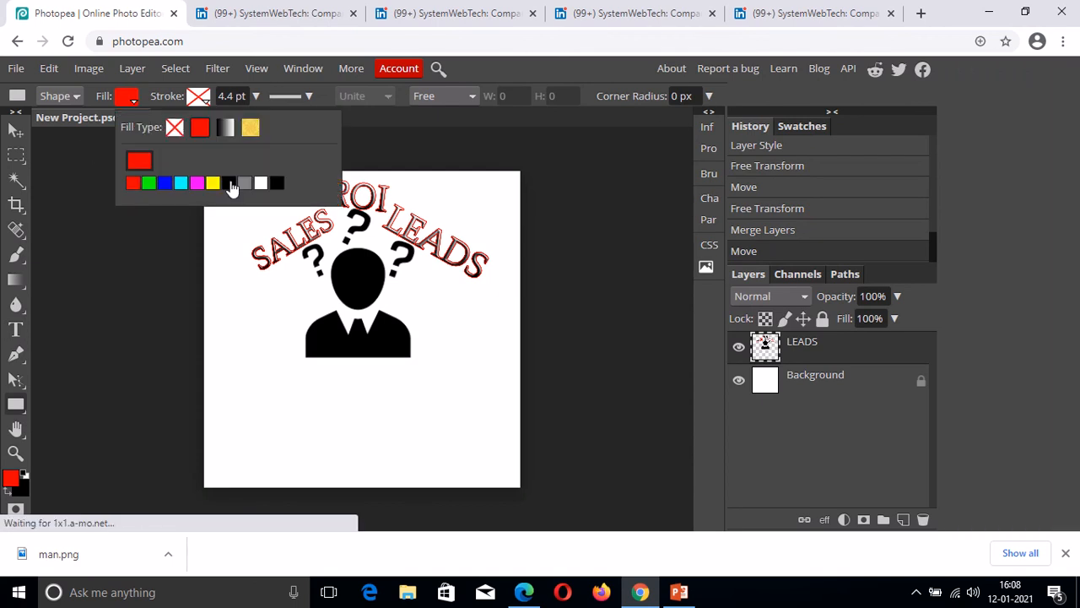
pyautogui.click(229, 182)
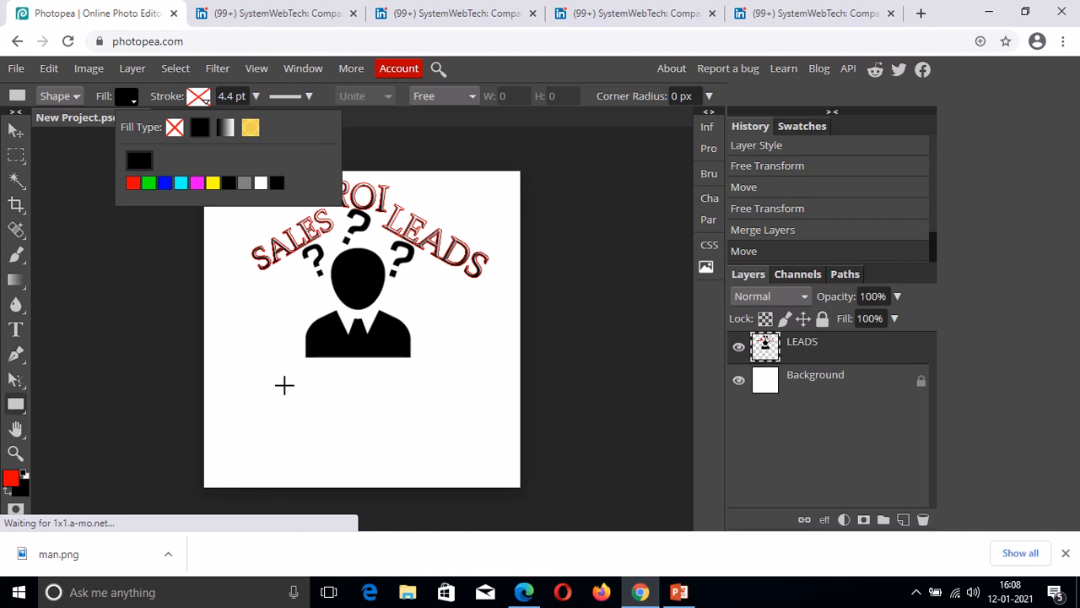
pyautogui.moveTo(284, 385); pyautogui.dragTo(424, 416)
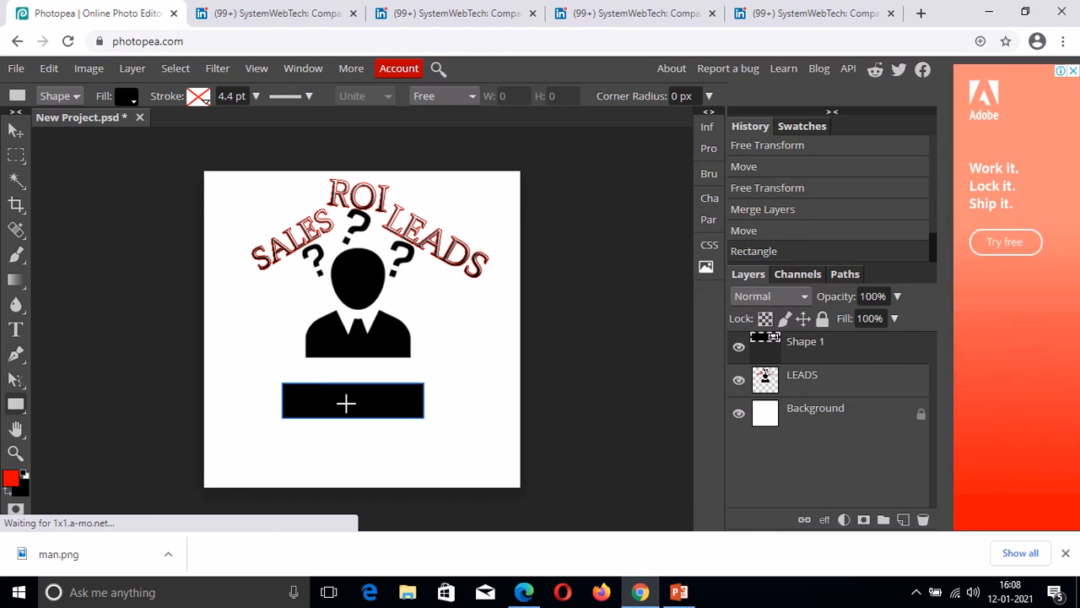
# Add Bevel and Emboss with contour to the Shape 1 rectangle.
pyautogui.rightClick(818, 343)
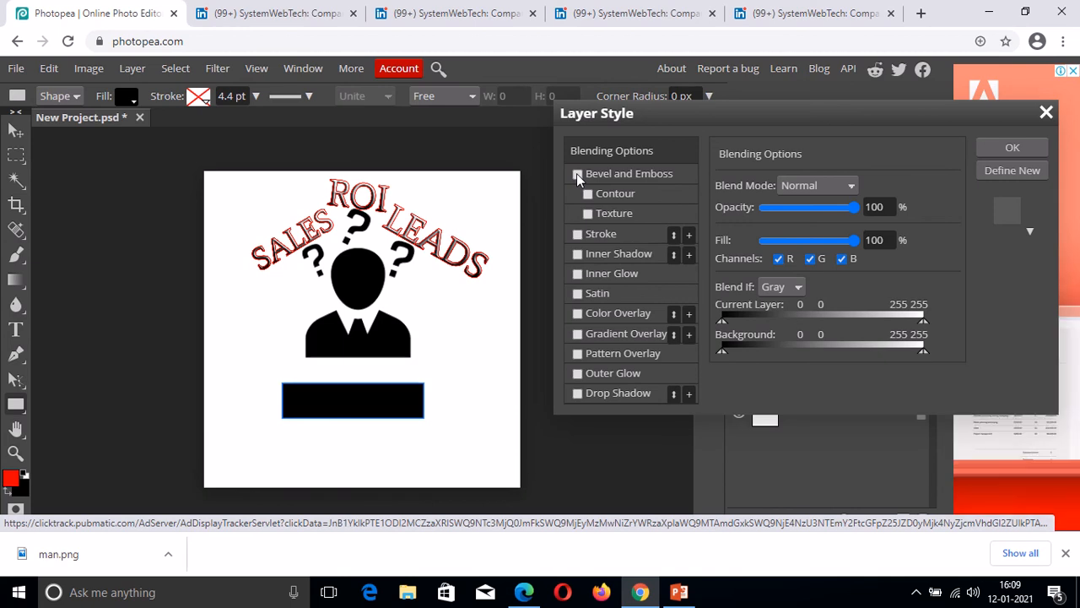
pyautogui.click(577, 174)
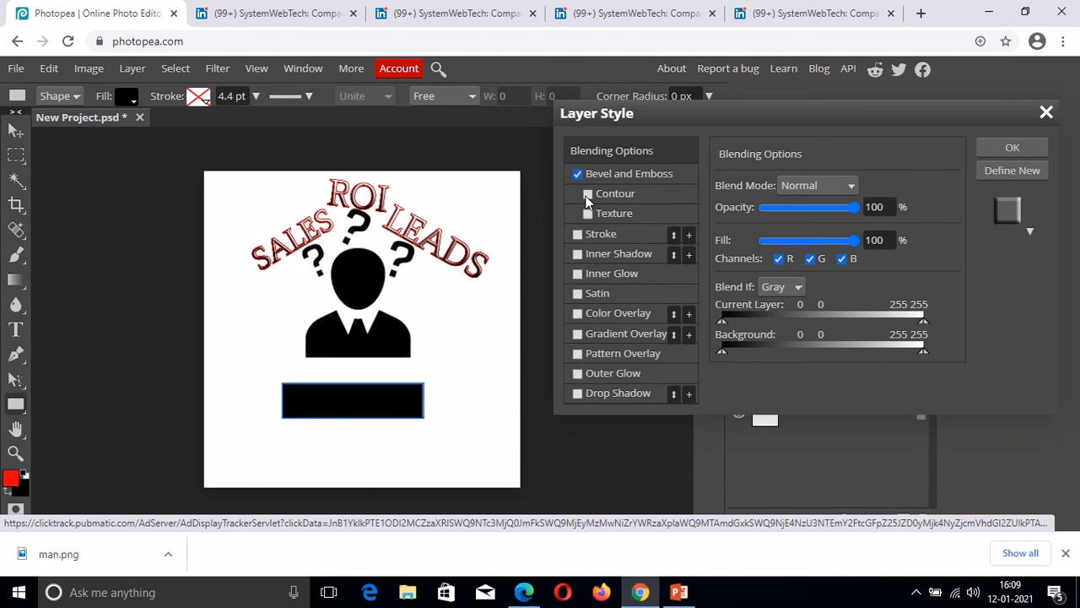
pyautogui.click(588, 194)
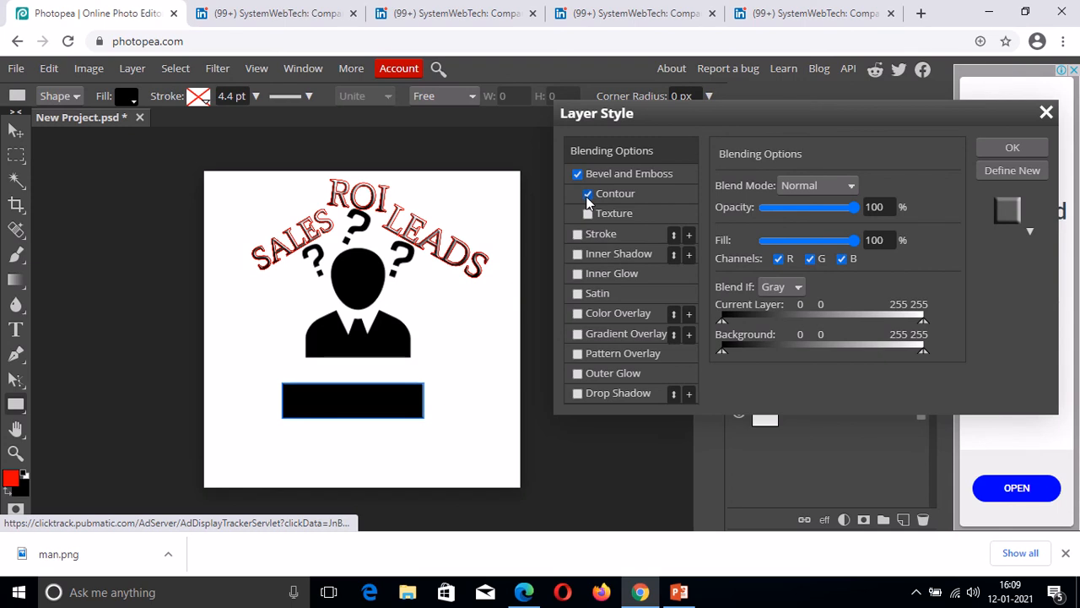
pyautogui.click(1008, 148)
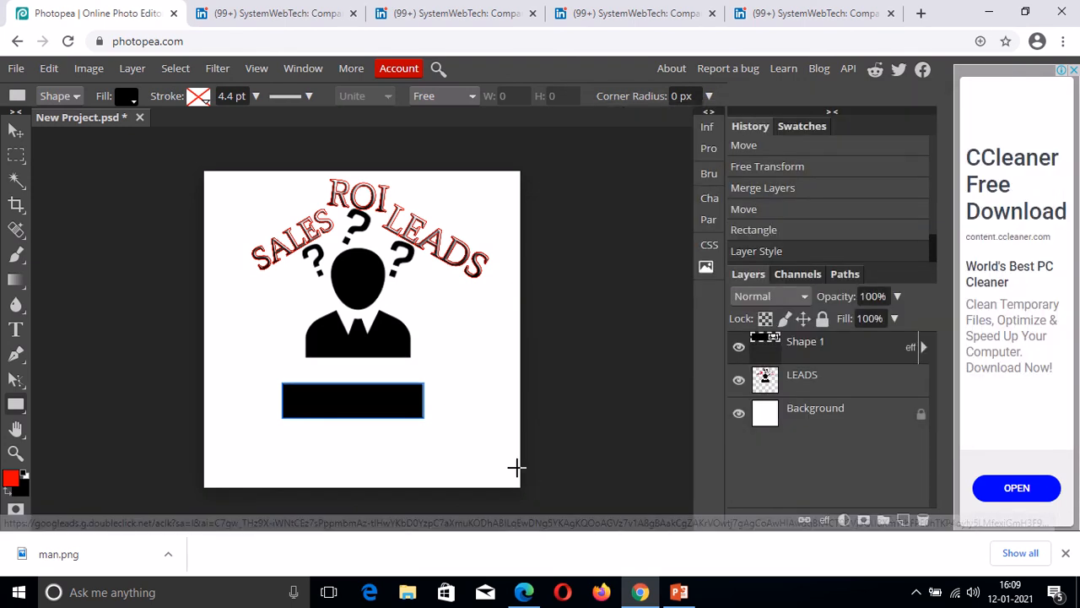
# Nudge the black rectangle slightly to the right.
pyautogui.click(16, 134)
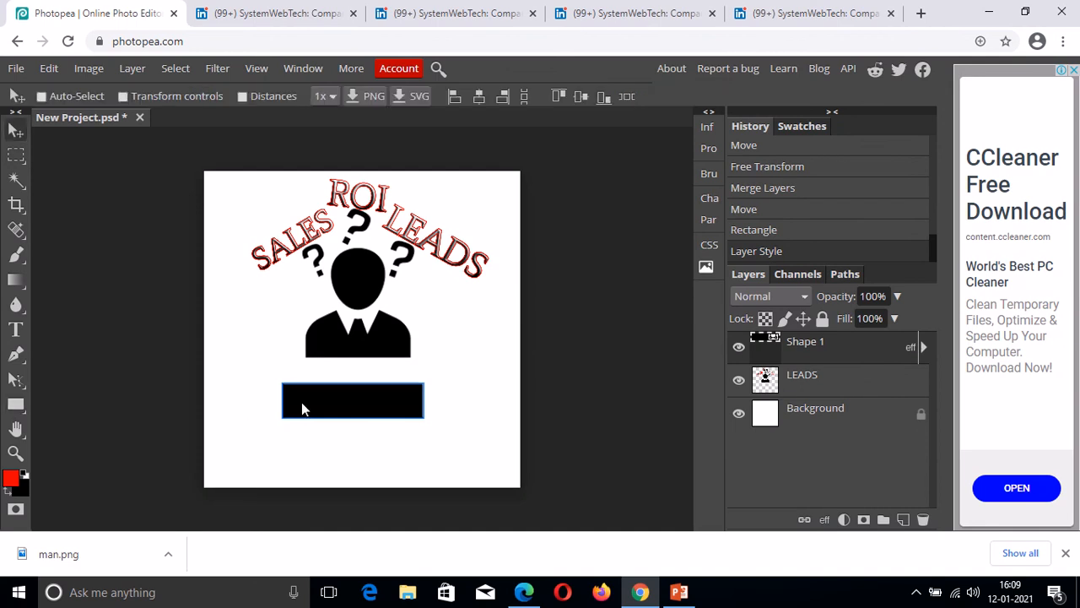
pyautogui.moveTo(335, 410); pyautogui.dragTo(339, 411)
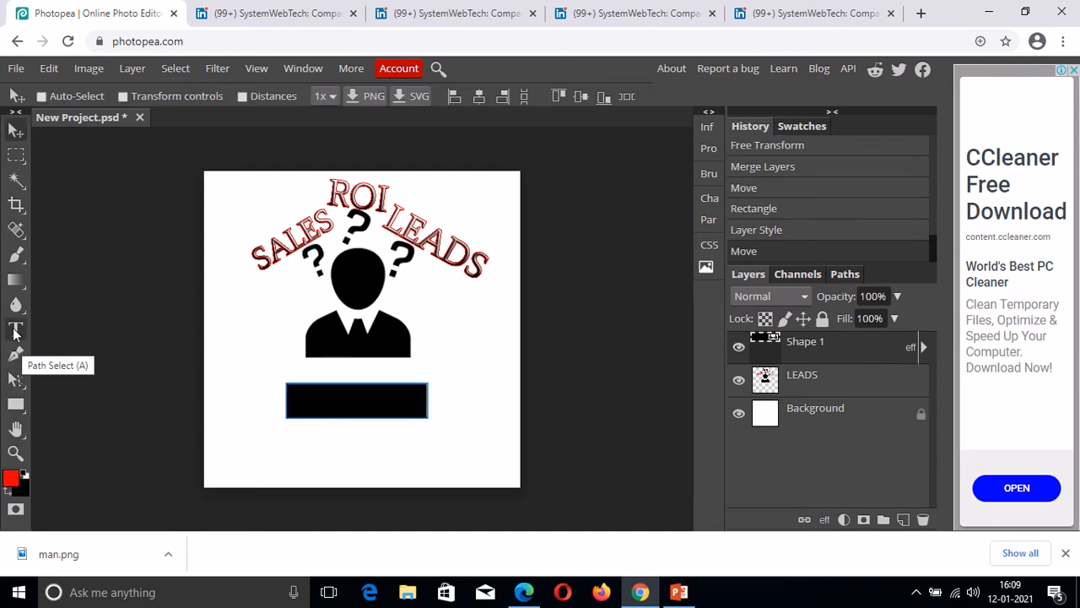
pyautogui.click(16, 329)
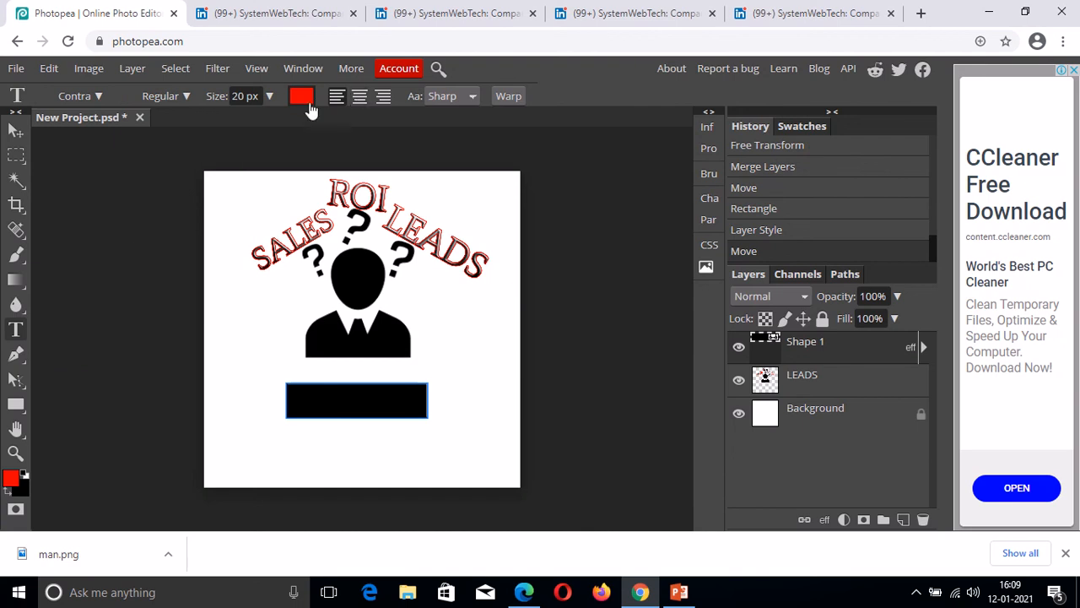
pyautogui.click(303, 98)
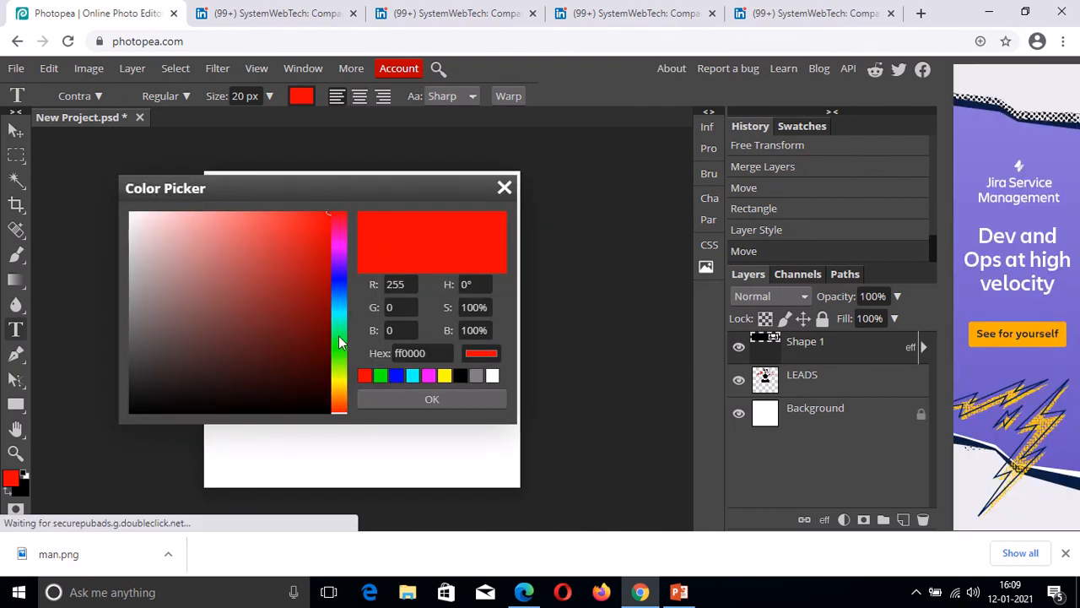
# Set the text colour to white and the font size to 45 px.
pyautogui.click(492, 377)
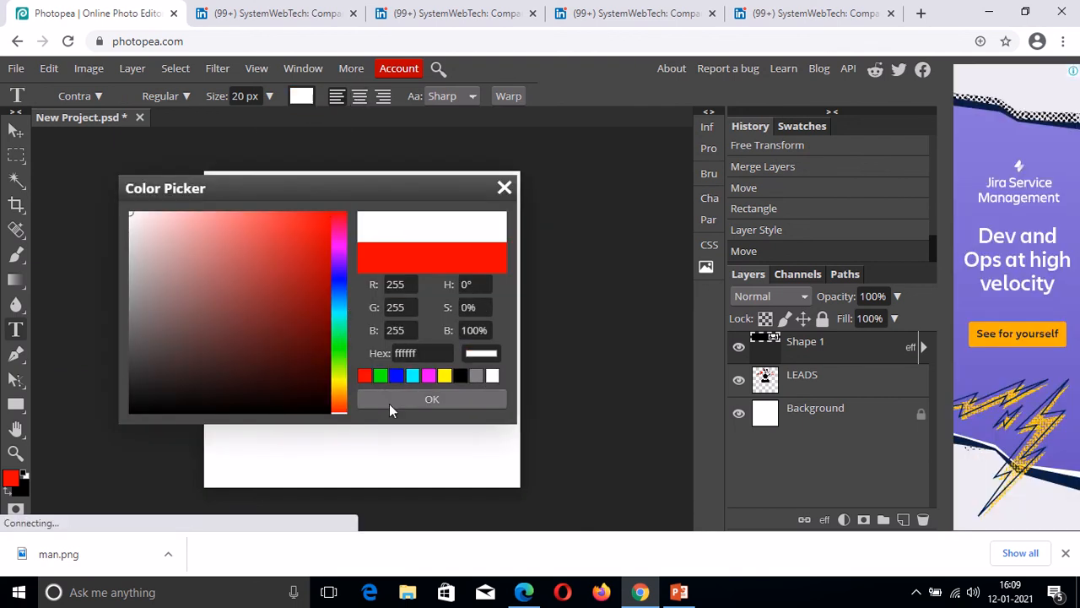
pyautogui.click(390, 401)
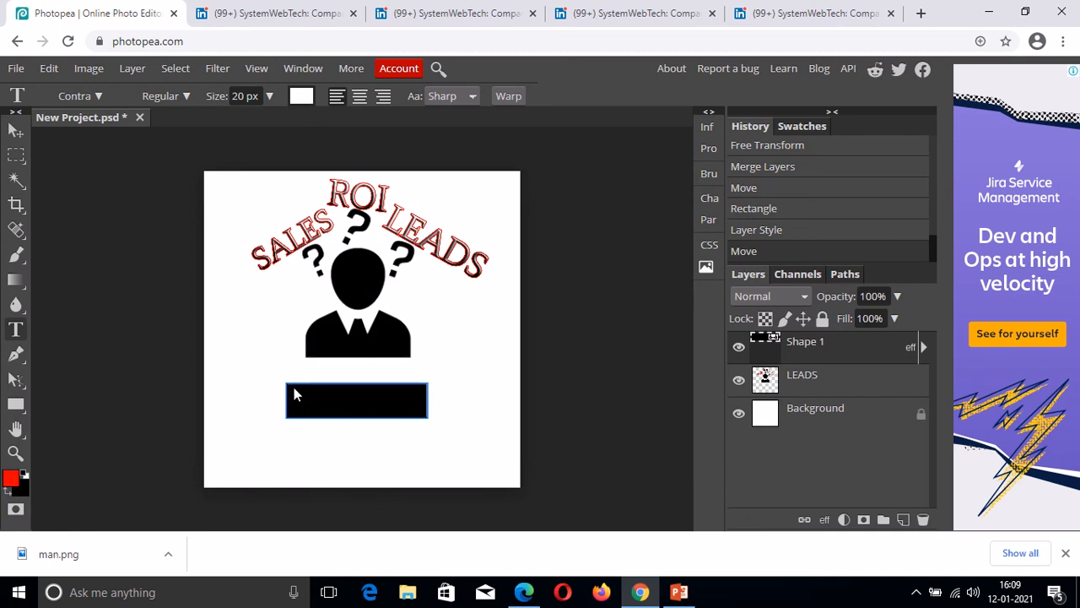
pyautogui.click(245, 96)
pyautogui.press('BackSpace')
pyautogui.press('BackSpace')
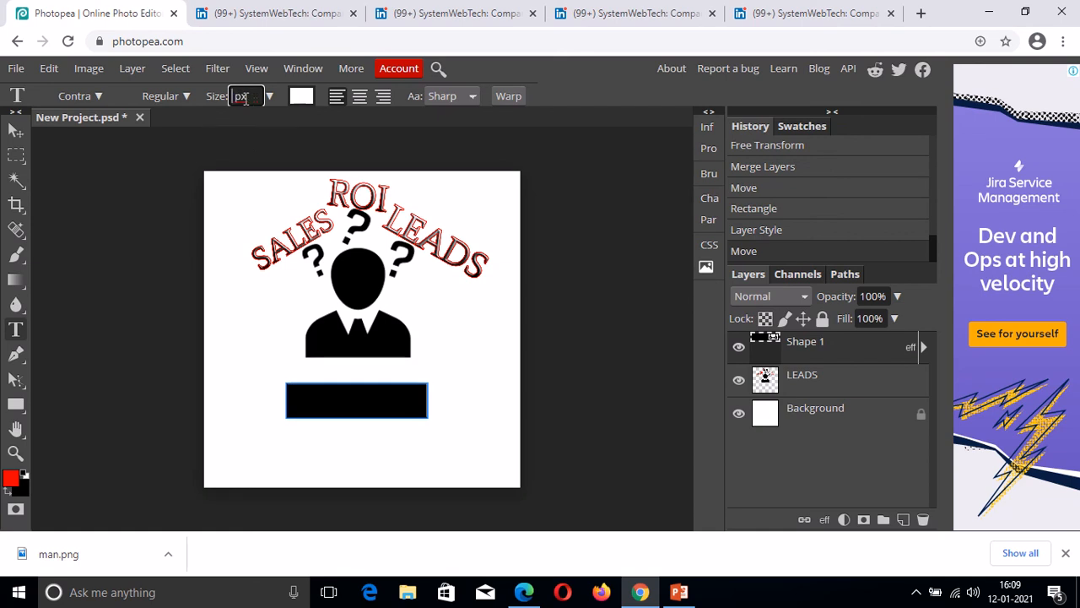
pyautogui.write('45')
# Type CONTACT US on the black rectangle and enlarge it to 75 px.
pyautogui.moveTo(290, 387); pyautogui.dragTo(429, 422)
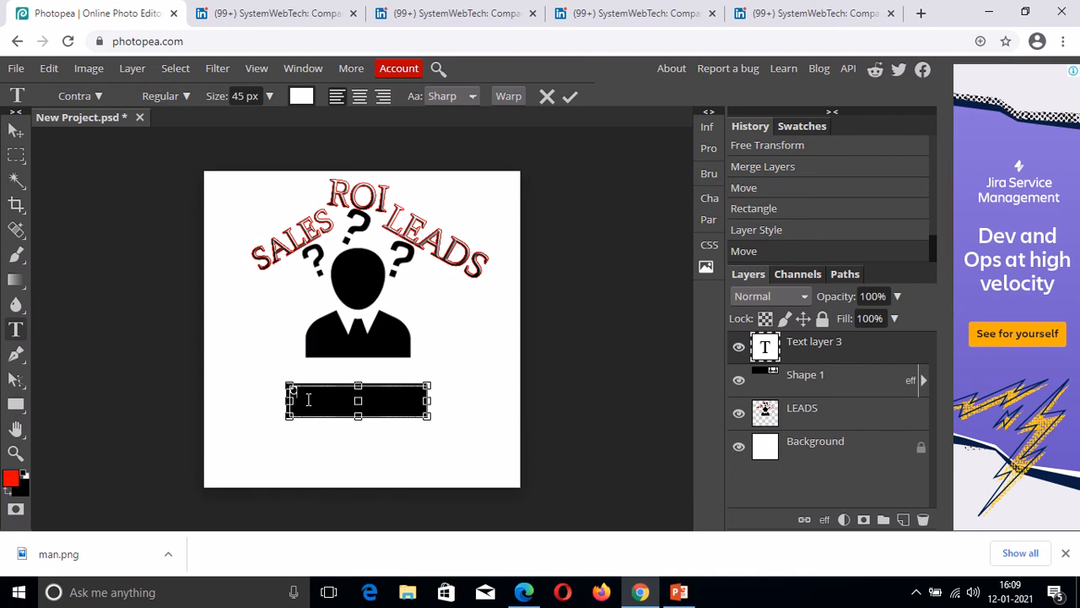
pyautogui.write('CONTACT US')
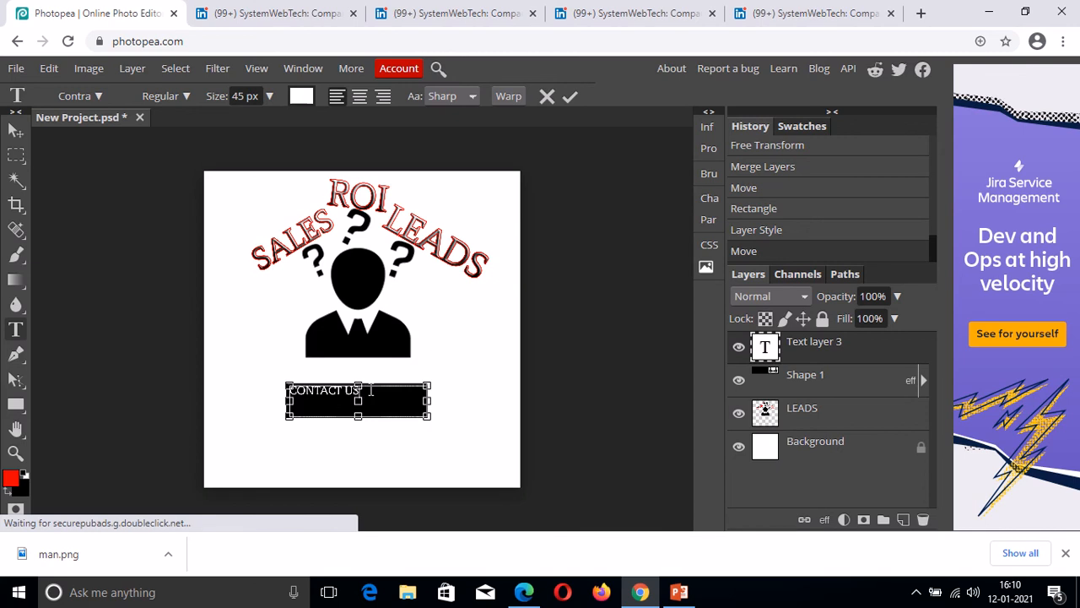
pyautogui.moveTo(367, 390); pyautogui.dragTo(289, 390)
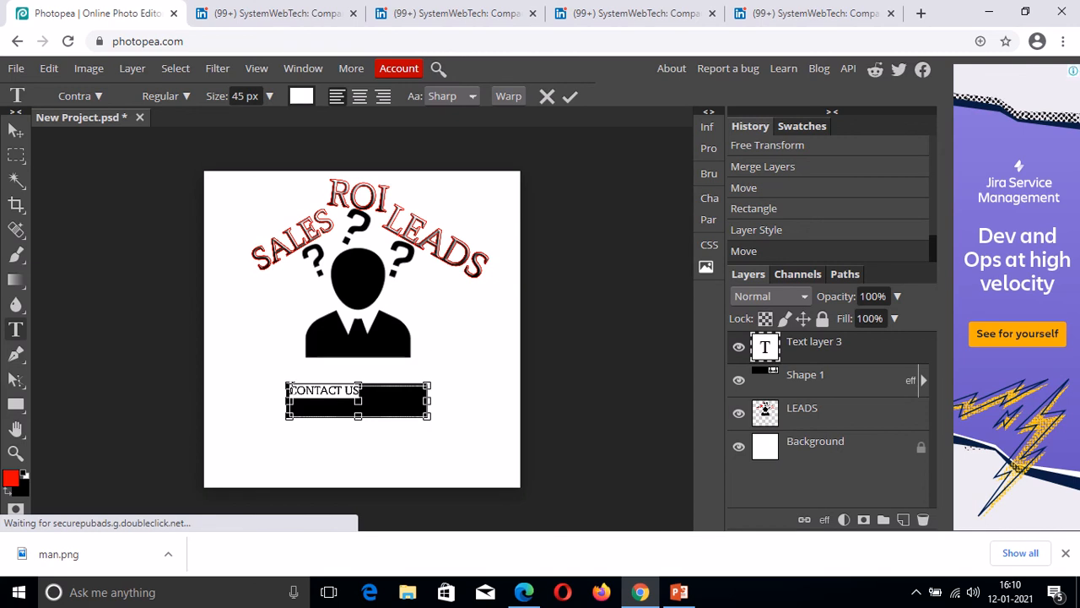
pyautogui.click(239, 97)
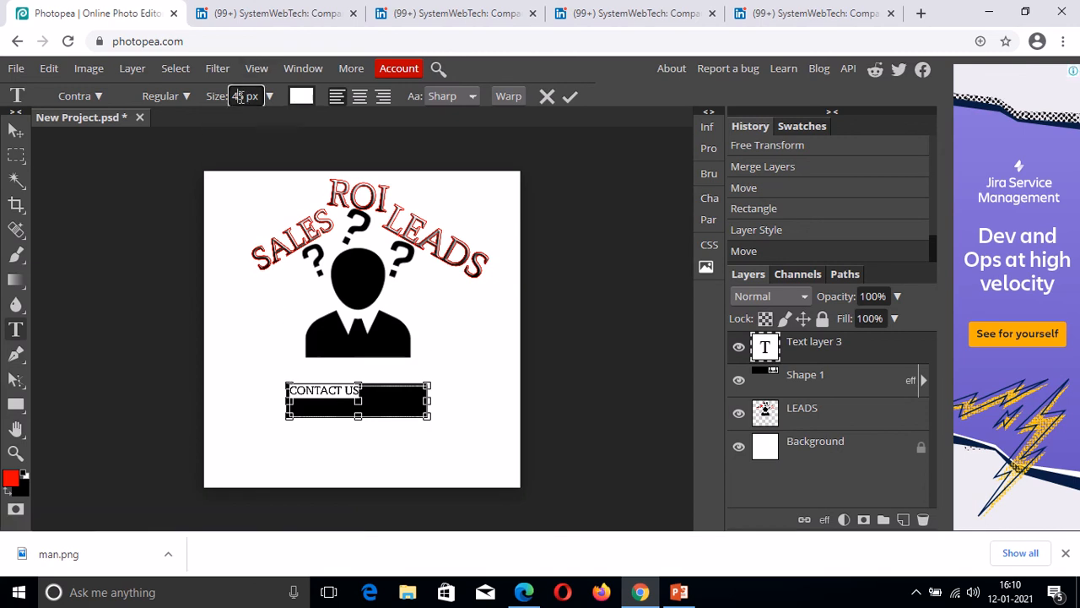
pyautogui.press('BackSpace')
pyautogui.write('7')
pyautogui.press('Return')
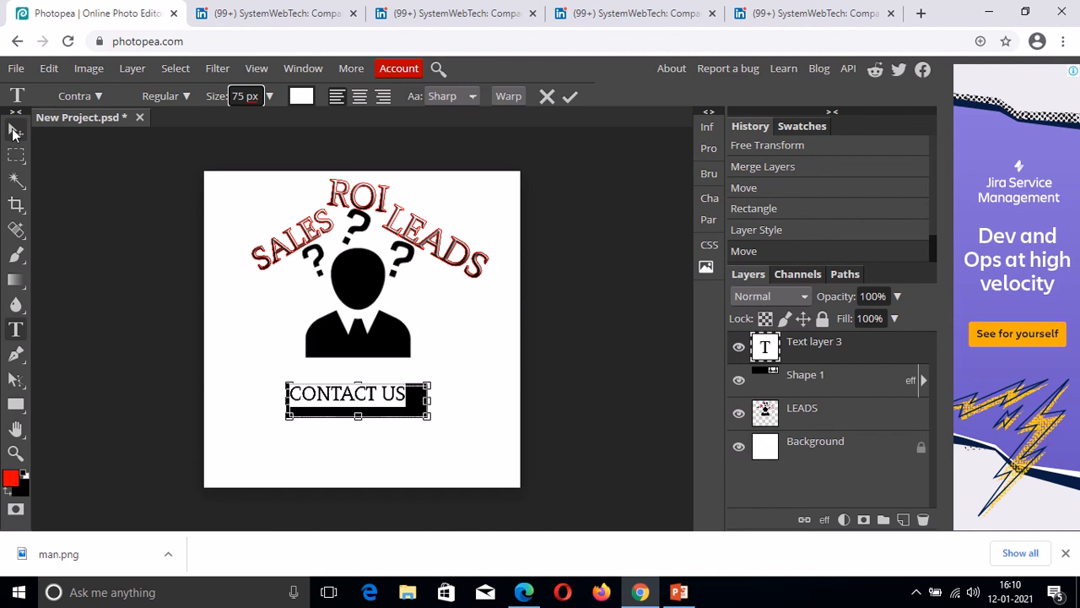
pyautogui.click(15, 131)
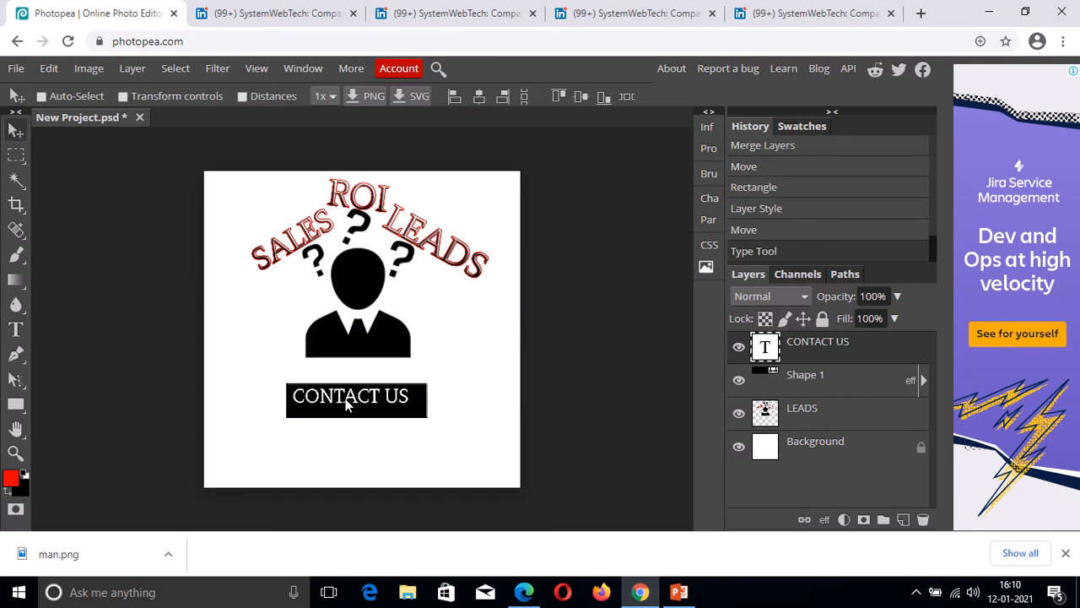
# Nudge the CONTACT US text into the button and merge it with the Shape 1 layer.
pyautogui.moveTo(346, 405); pyautogui.dragTo(352, 409)
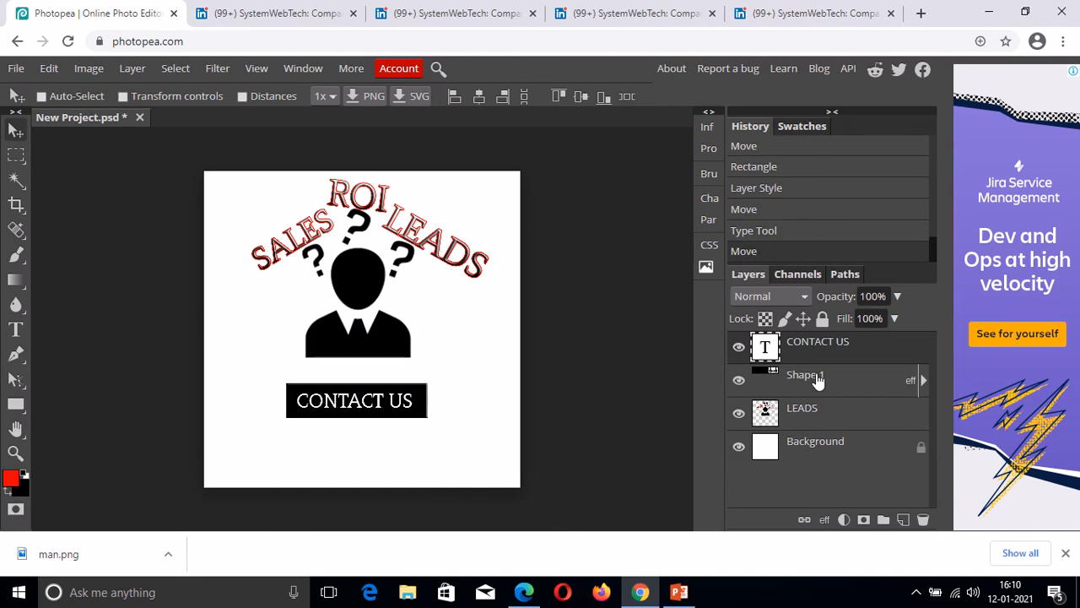
pyautogui.press('ctrl')
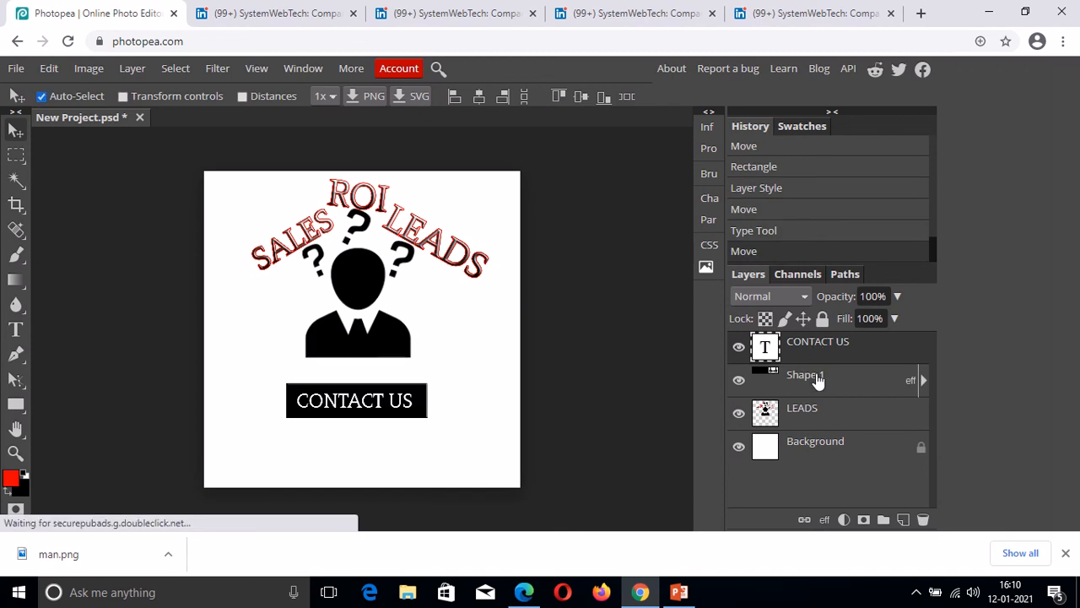
pyautogui.click(816, 378)
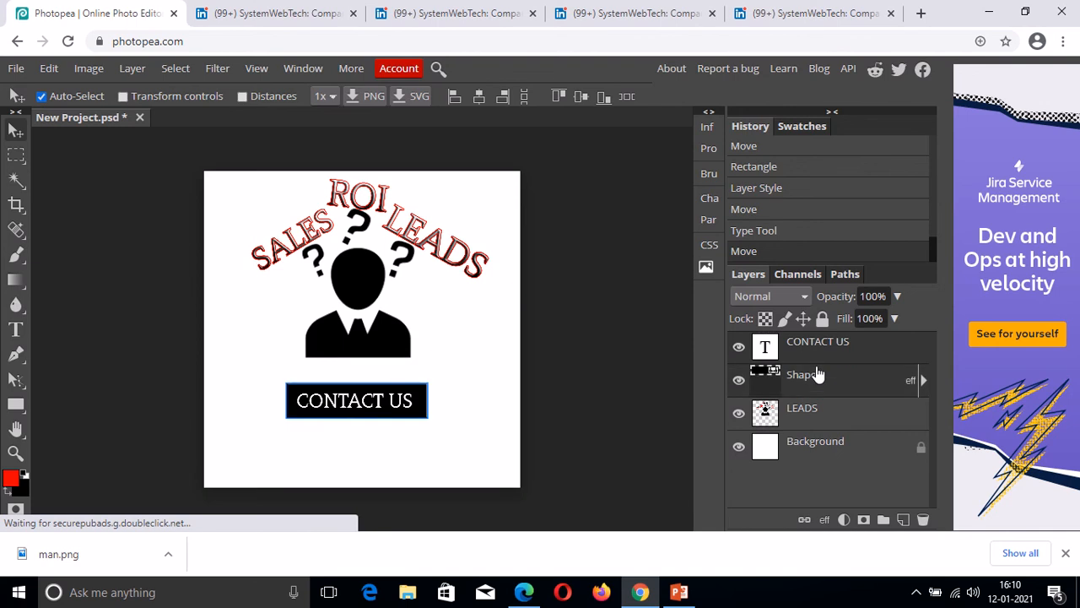
pyautogui.rightClick(816, 375)
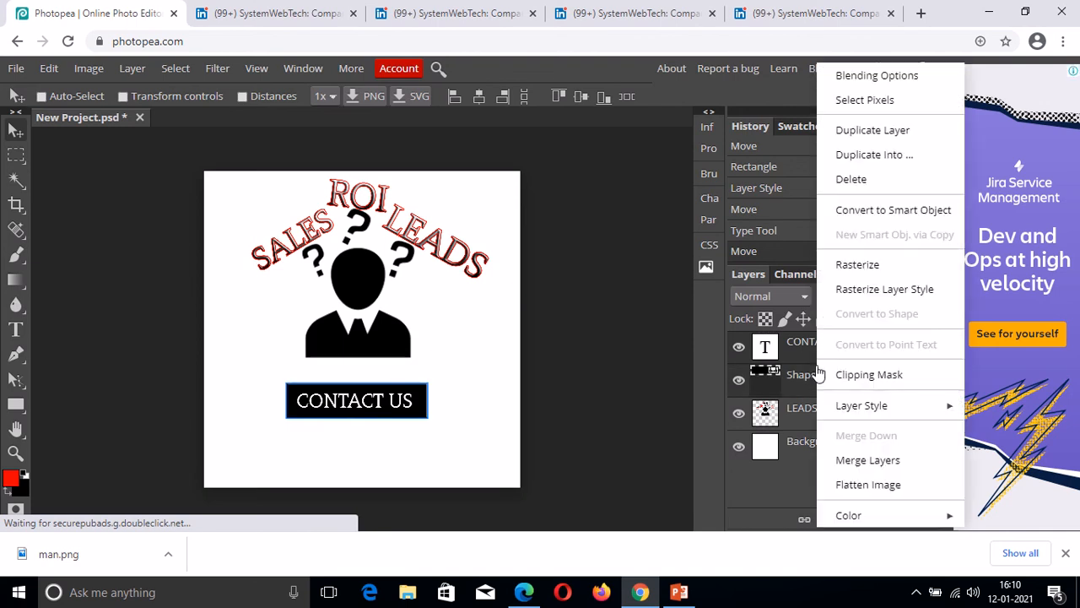
pyautogui.click(866, 460)
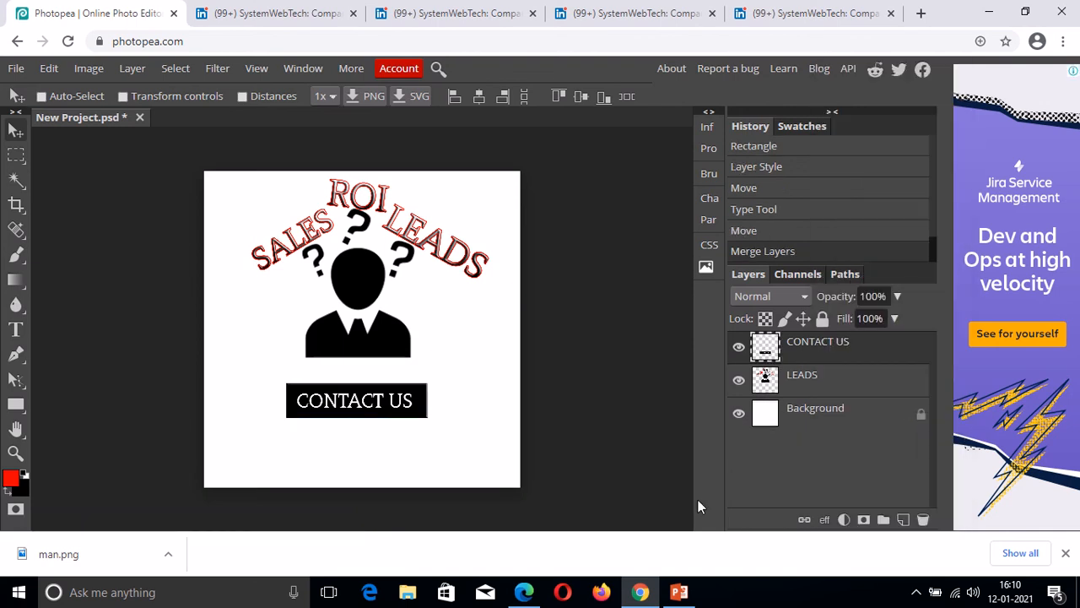
# Shift the merged CONTACT US button slightly to the right.
pyautogui.click(15, 130)
pyautogui.moveTo(342, 411); pyautogui.dragTo(347, 412)
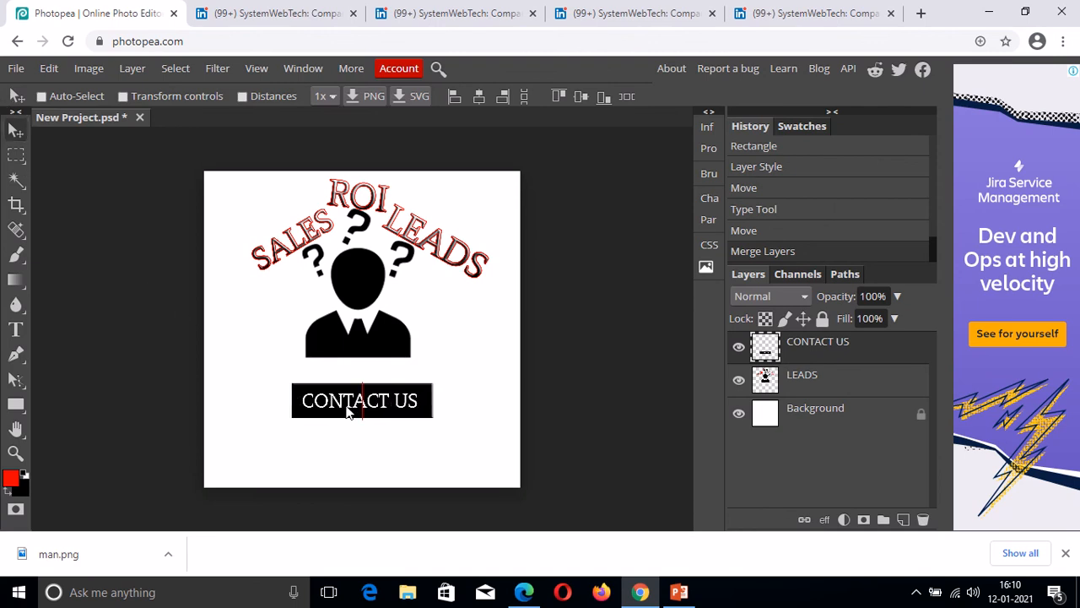
pyautogui.moveTo(347, 411); pyautogui.dragTo(347, 411)
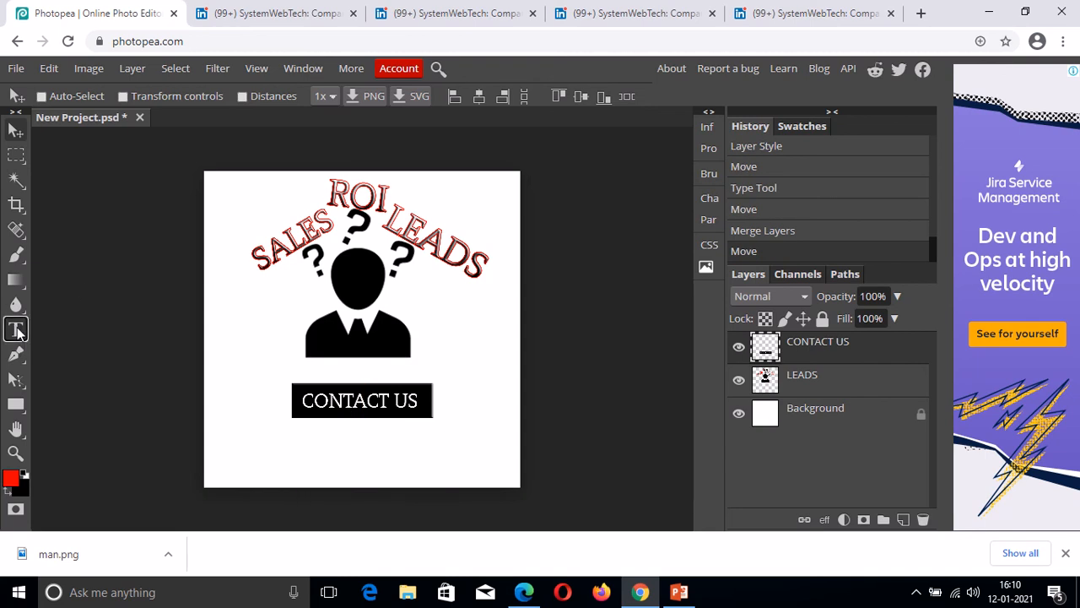
# Create a text box below the button set to black, 35 px text.
pyautogui.click(17, 331)
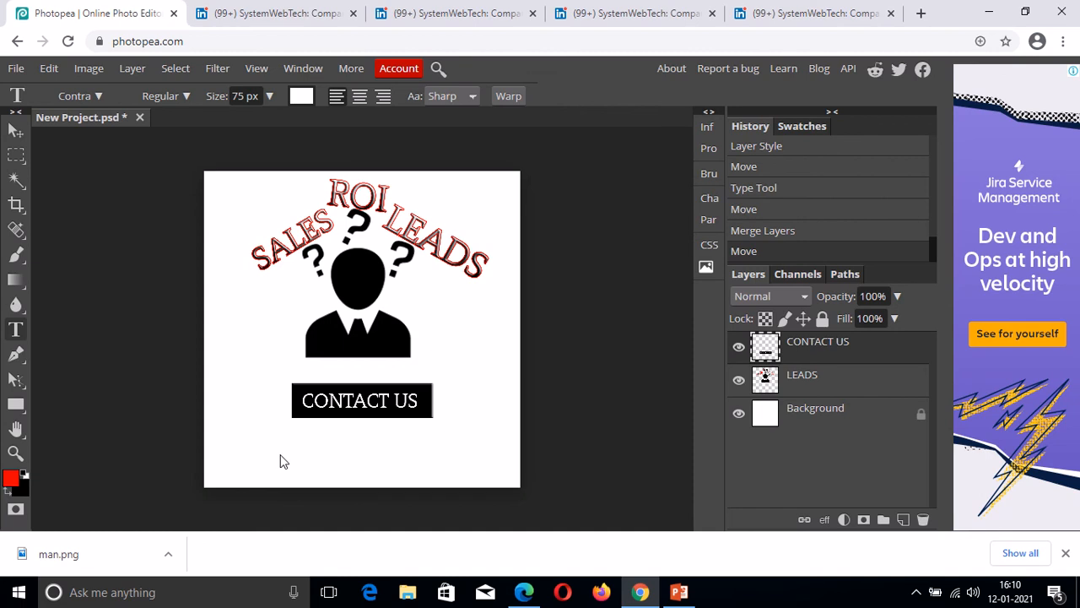
pyautogui.moveTo(286, 457); pyautogui.dragTo(453, 471)
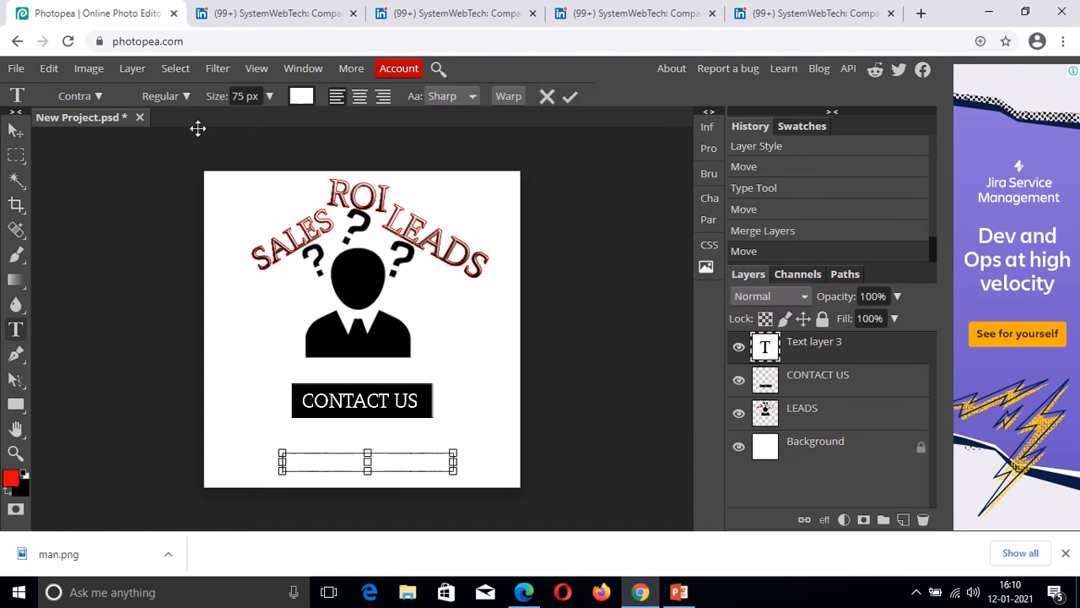
pyautogui.click(298, 99)
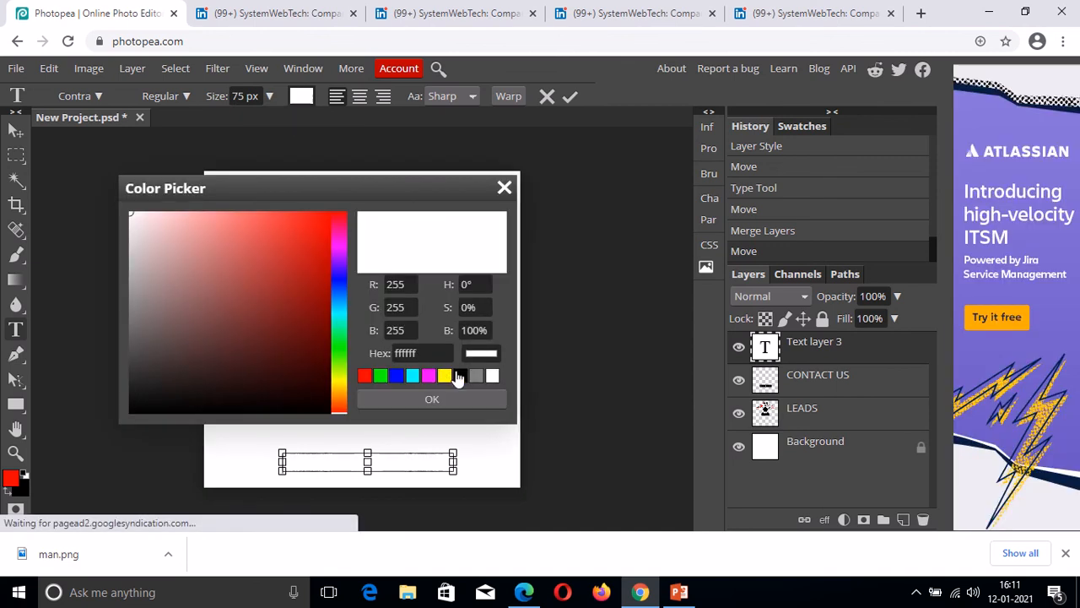
pyautogui.click(460, 376)
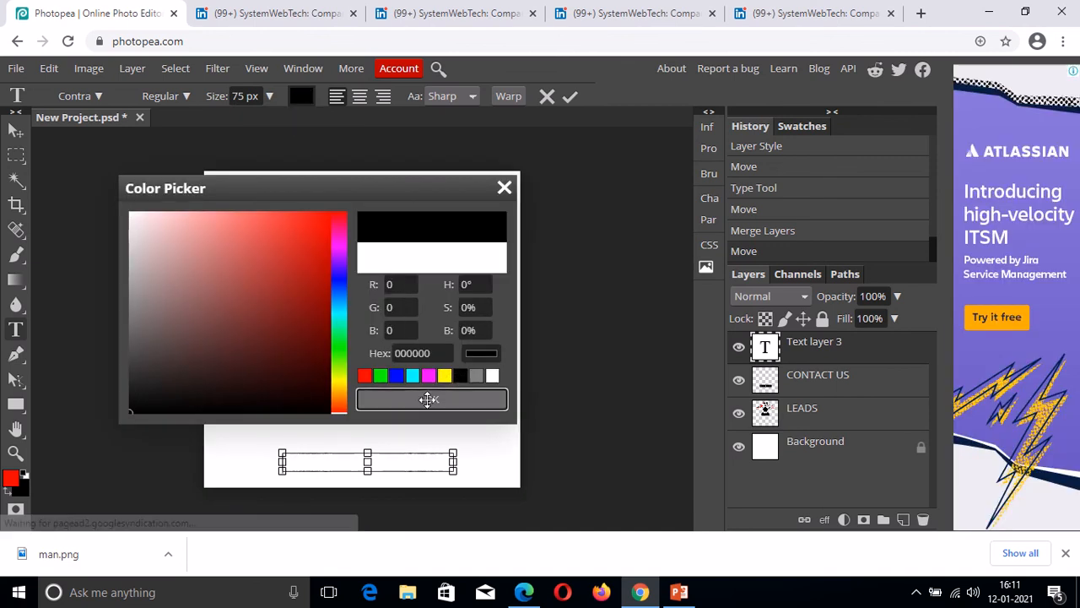
pyautogui.click(429, 400)
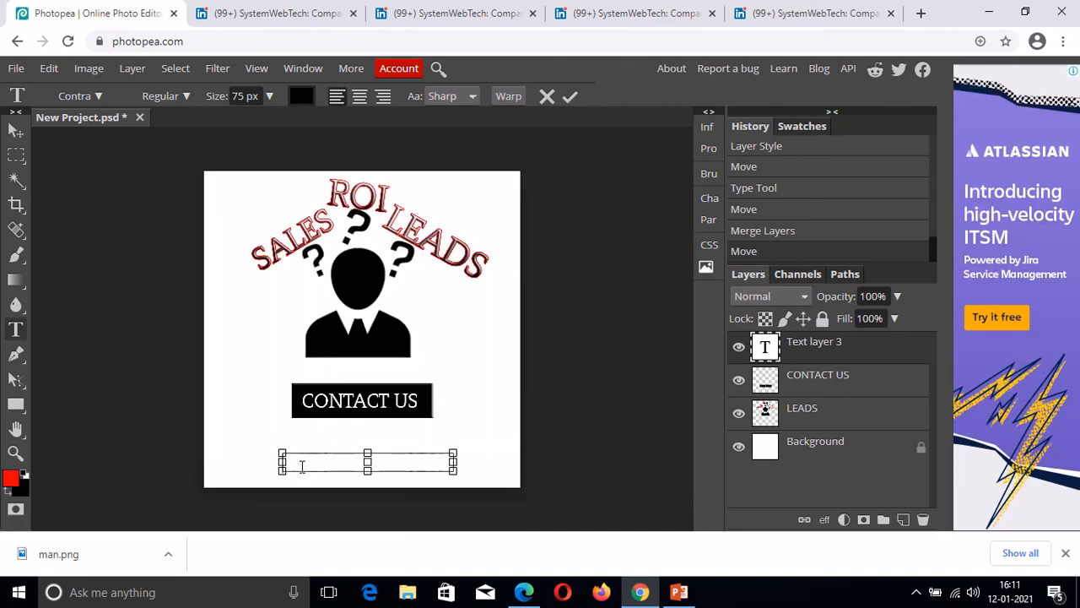
pyautogui.click(239, 96)
pyautogui.click(296, 460)
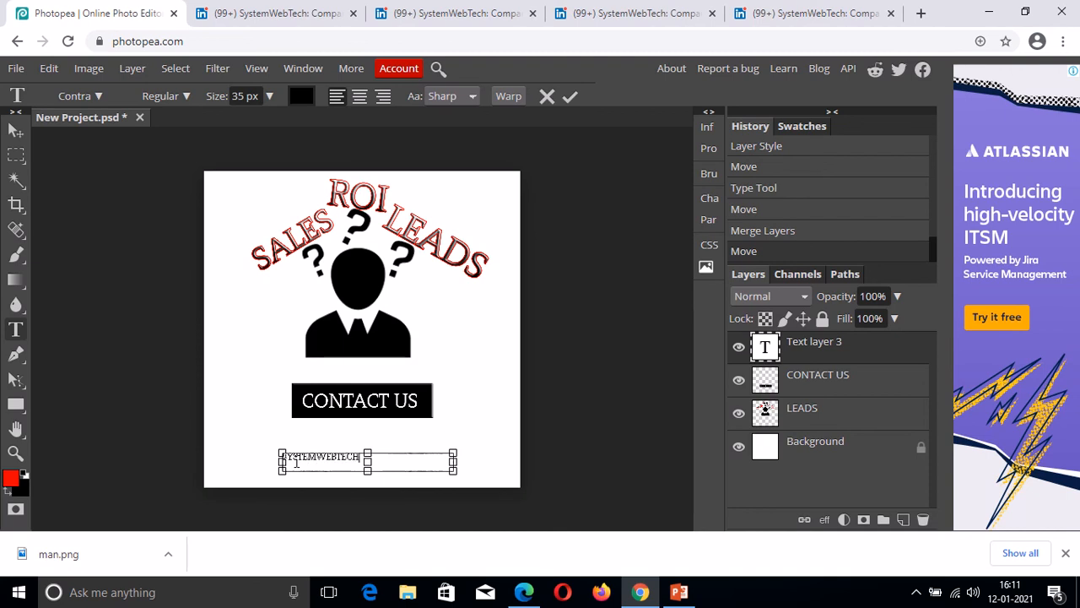
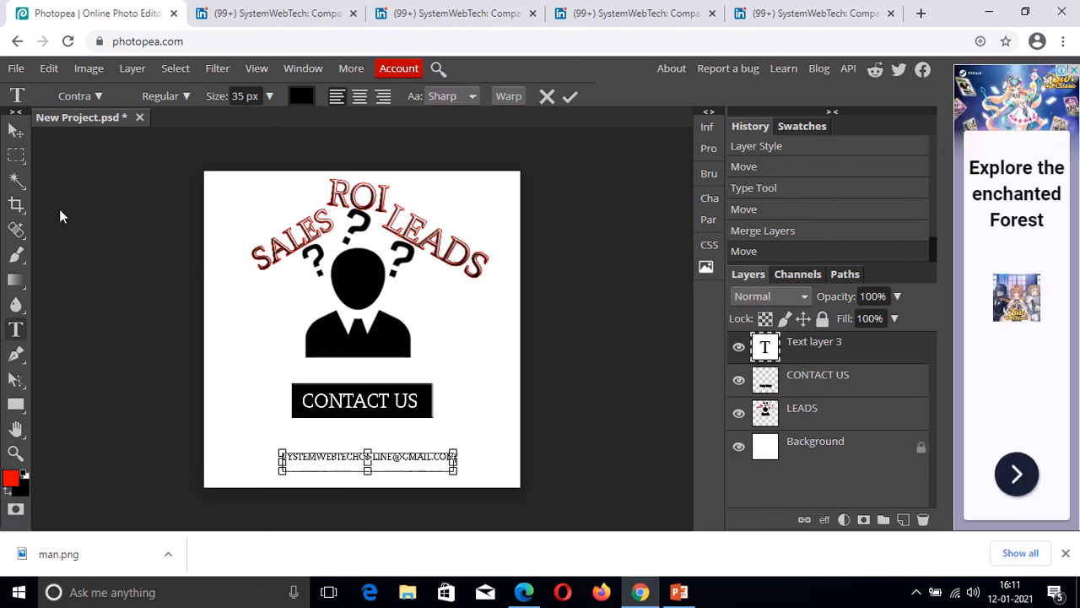
# Type the contact e-mail address into the text box and commit it.
pyautogui.click(15, 131)
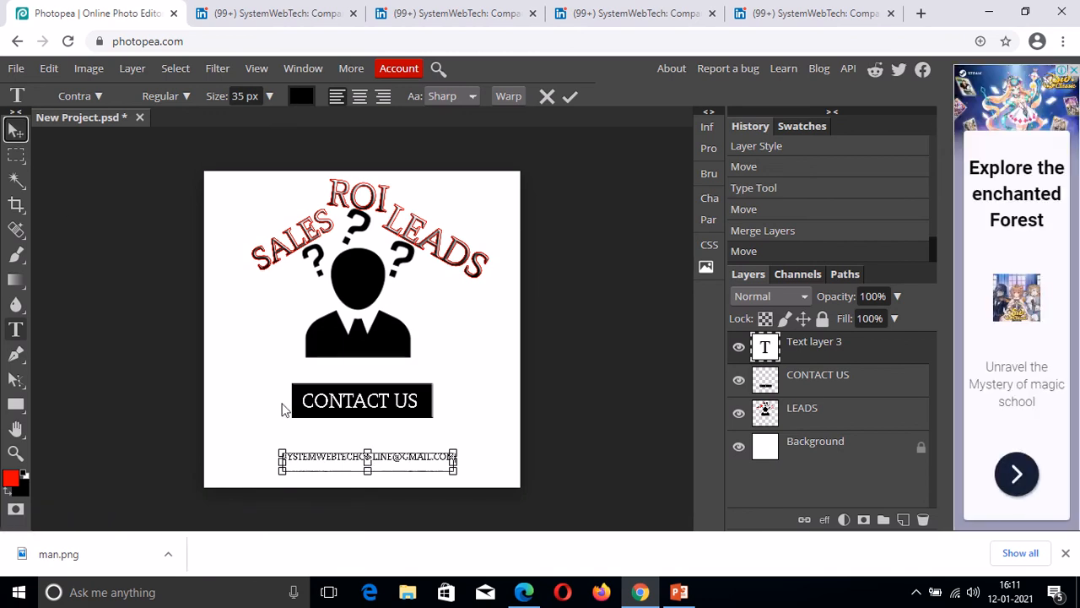
pyautogui.click(16, 331)
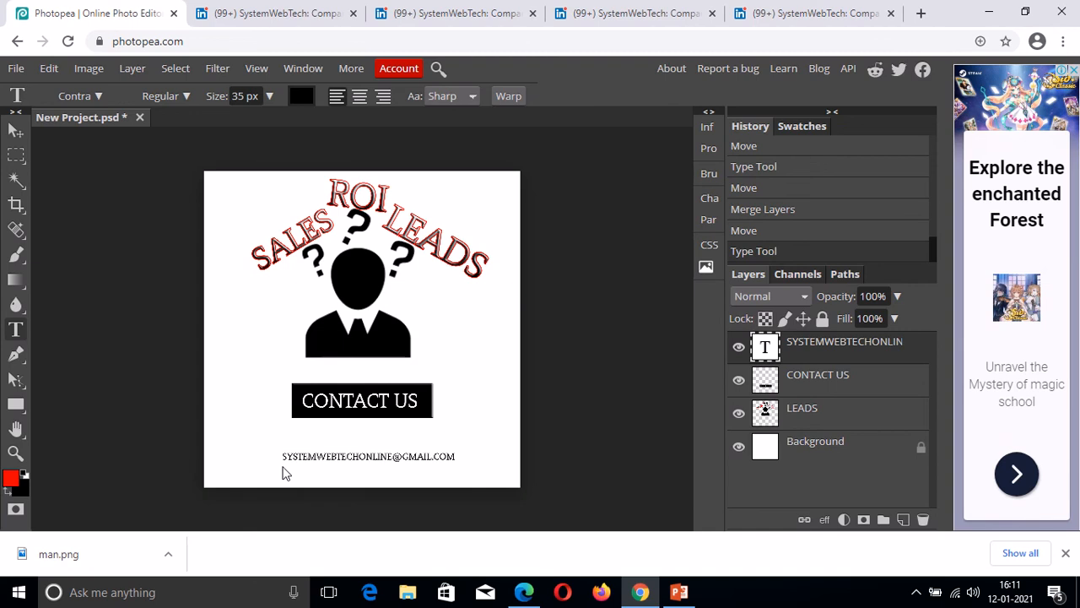
# Add the contact phone number as text and align it under the e-mail line.
pyautogui.moveTo(283, 468); pyautogui.dragTo(458, 482)
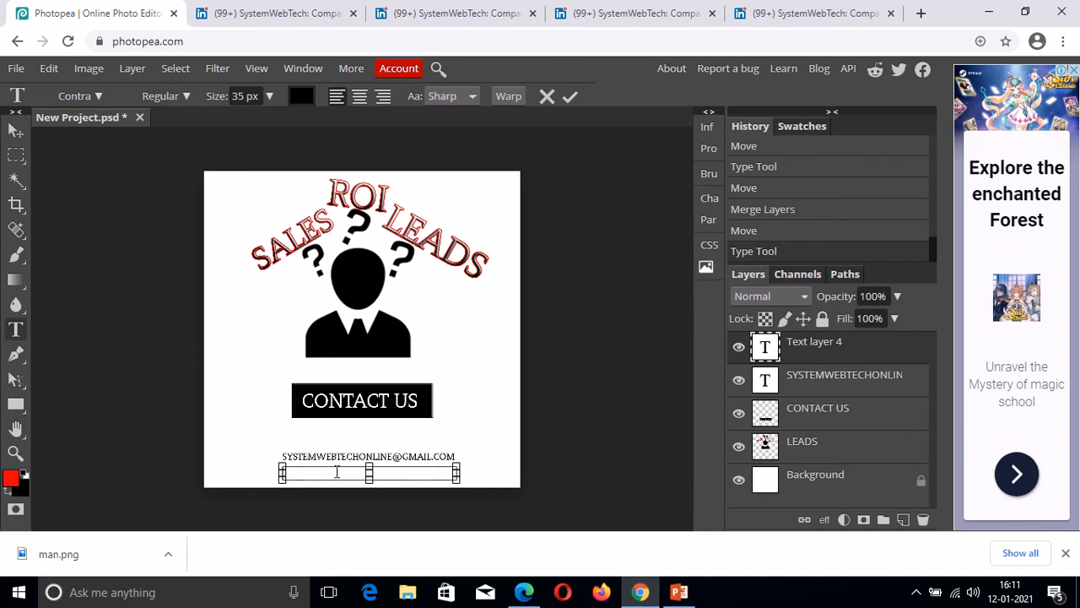
pyautogui.click(15, 133)
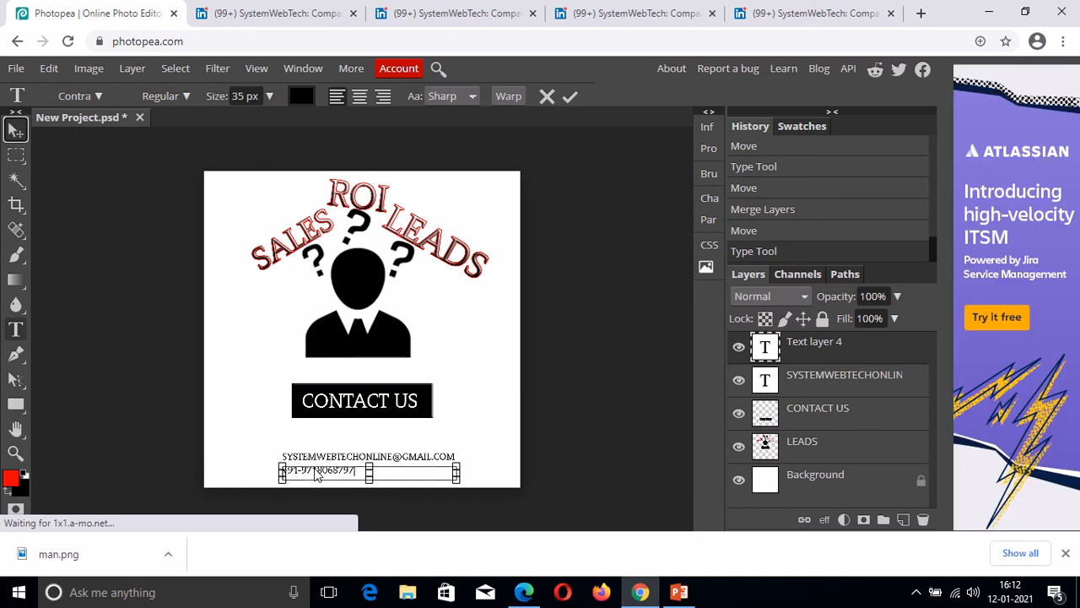
pyautogui.moveTo(317, 475); pyautogui.dragTo(359, 475)
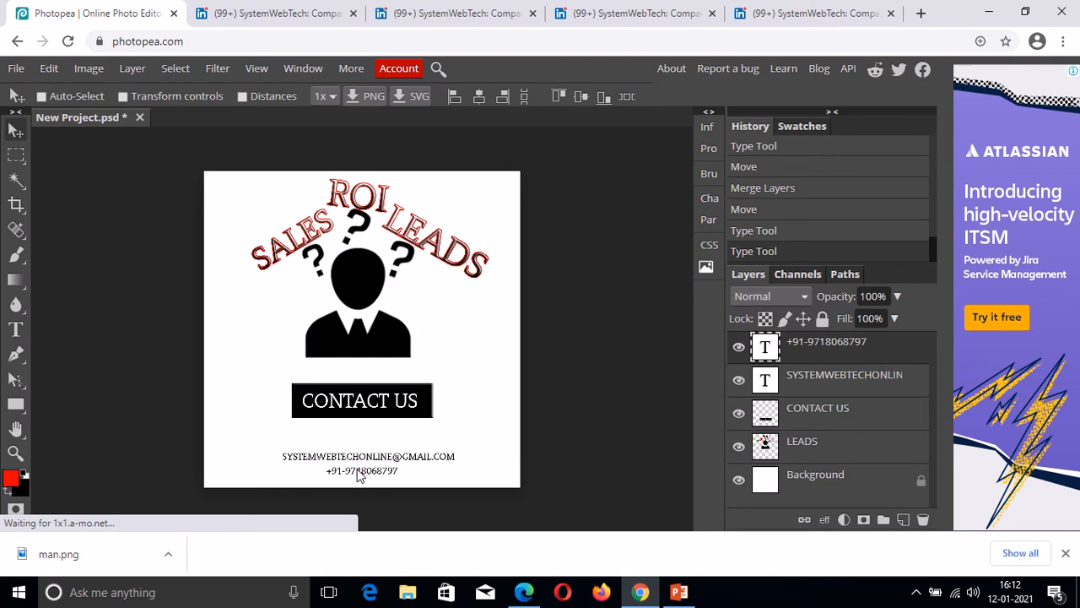
pyautogui.moveTo(357, 470); pyautogui.dragTo(360, 475)
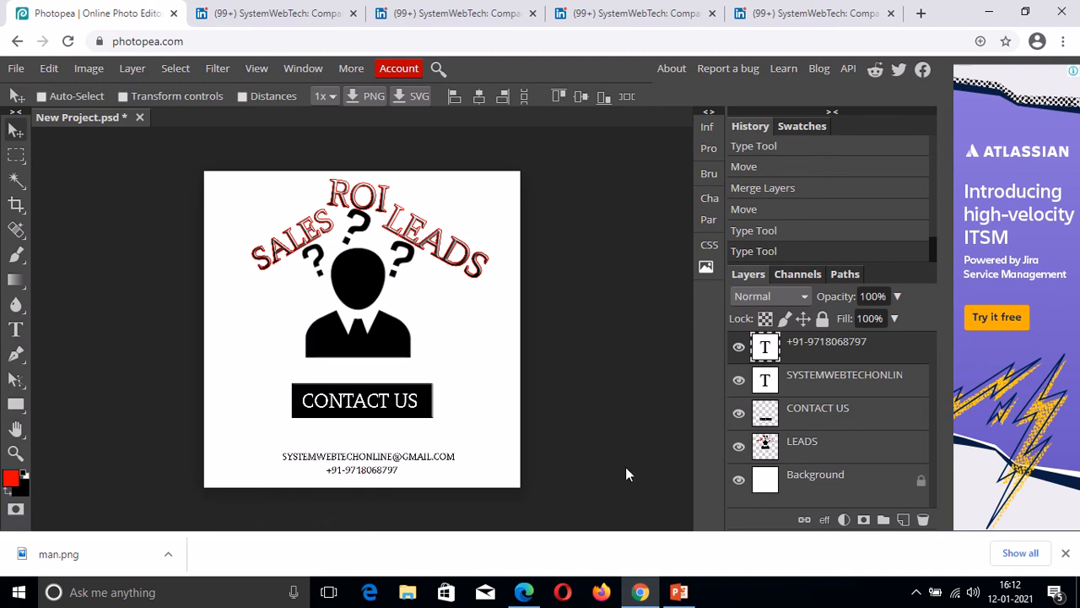
# Merge the phone and e-mail text layers and move them lower on the ad.
pyautogui.keyDown('ctrl'); pyautogui.click(814, 380); pyautogui.keyUp('ctrl')
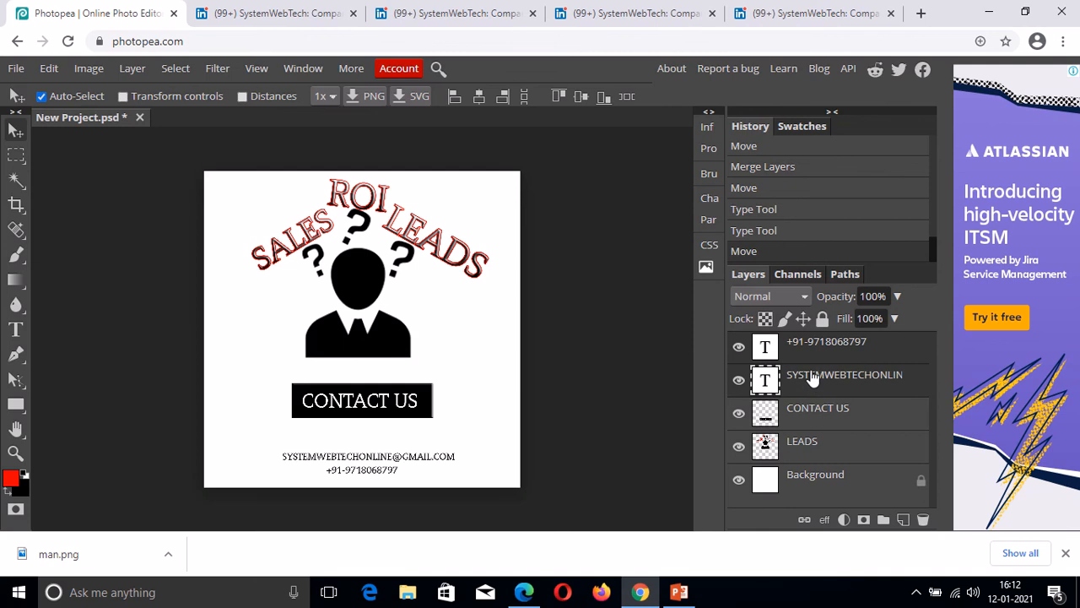
pyautogui.rightClick(815, 378)
pyautogui.click(845, 459)
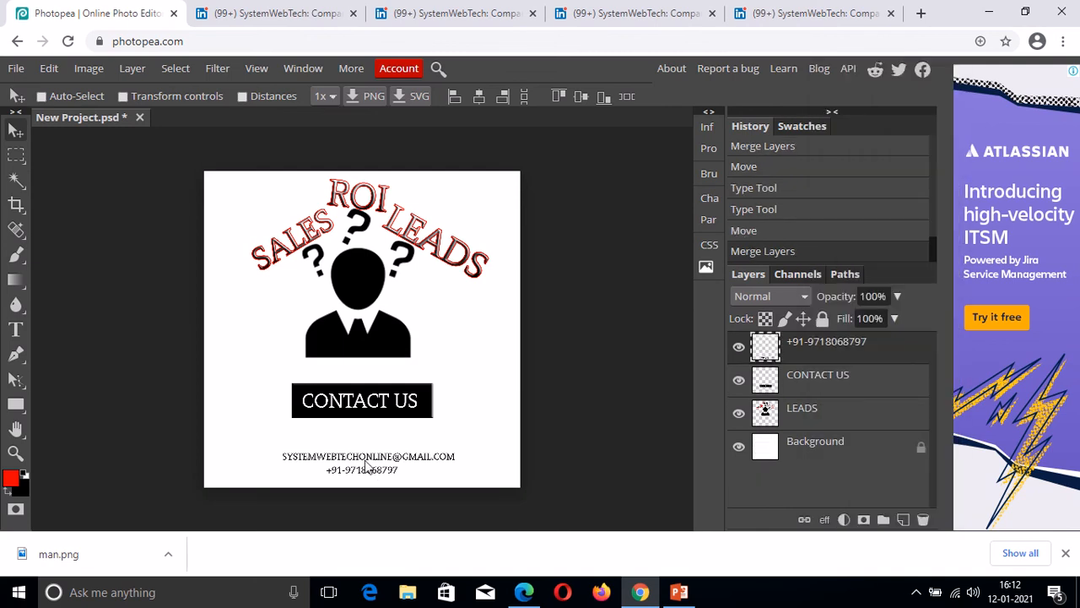
pyautogui.moveTo(361, 452)
pyautogui.mouseDown()
pyautogui.moveTo(367, 441)
pyautogui.moveTo(378, 470)
pyautogui.moveTo(362, 471)
pyautogui.mouseUp()
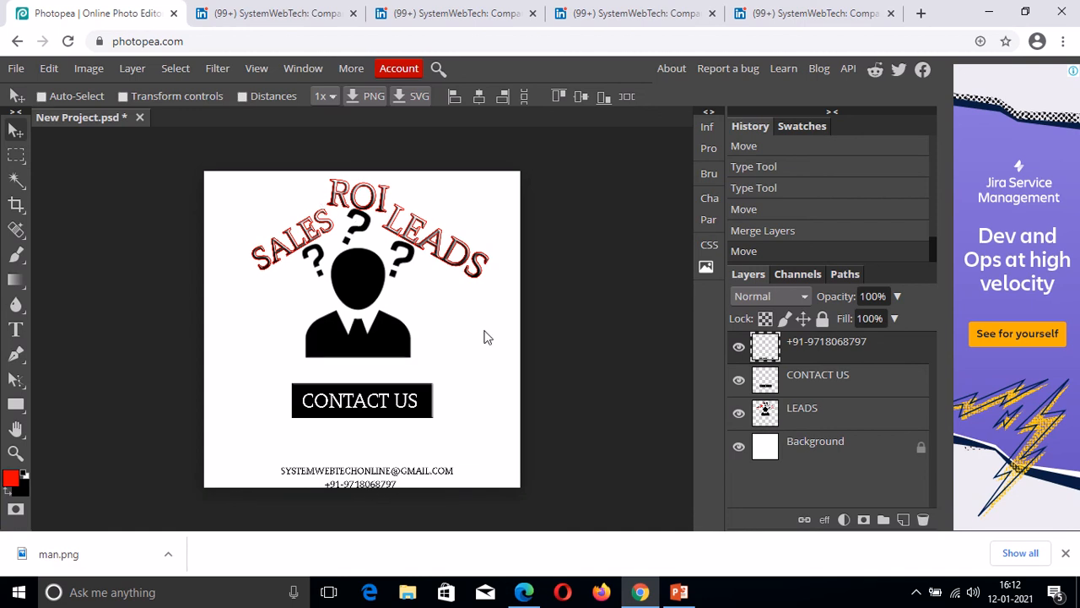
# Fill the Background layer with magenta.
pyautogui.click(816, 451)
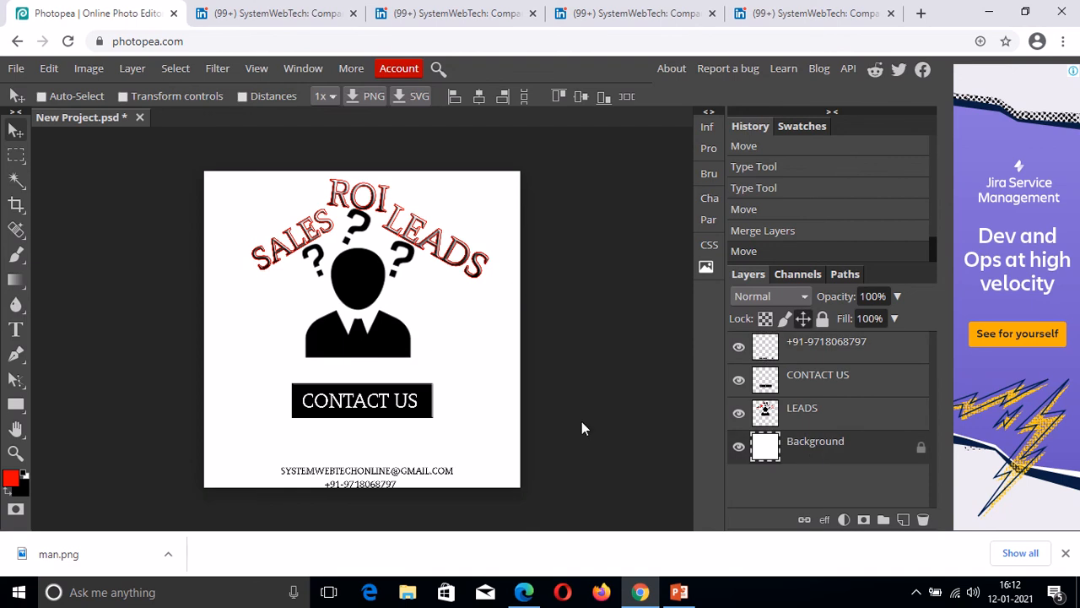
pyautogui.click(10, 481)
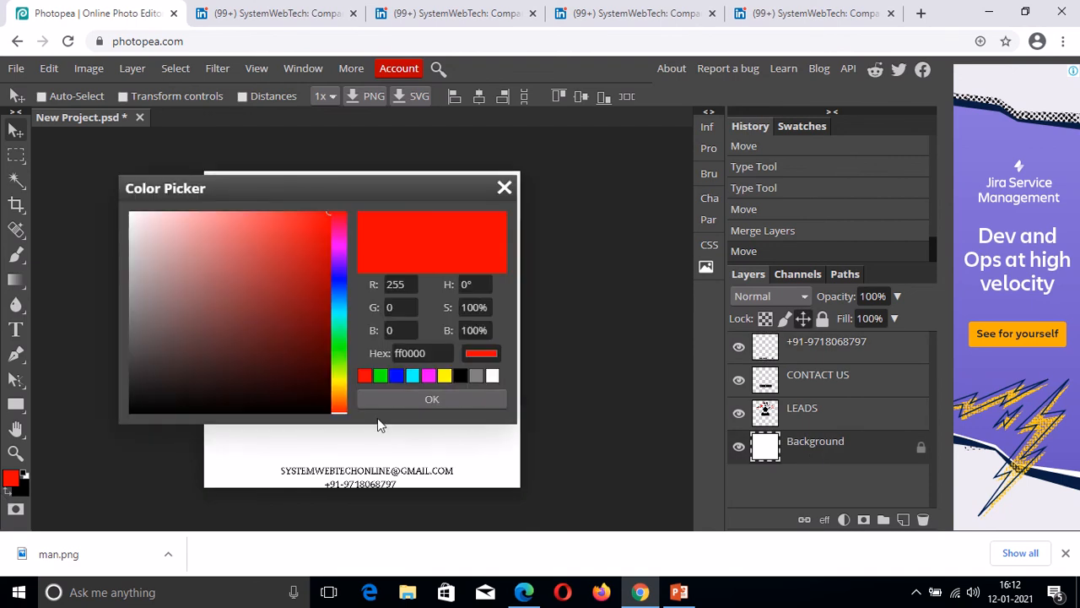
pyautogui.click(428, 377)
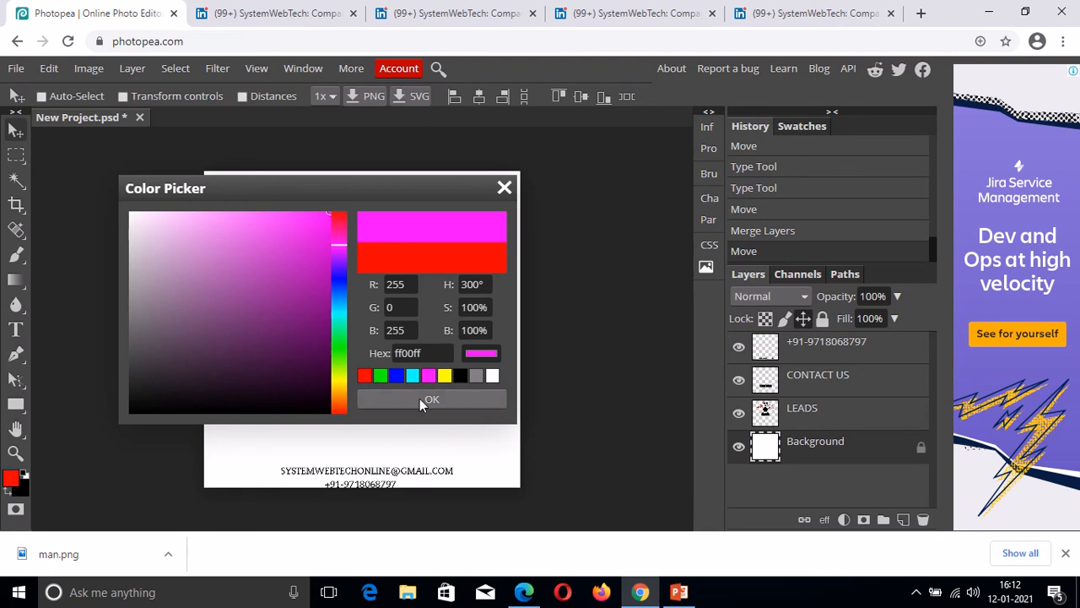
pyautogui.click(421, 398)
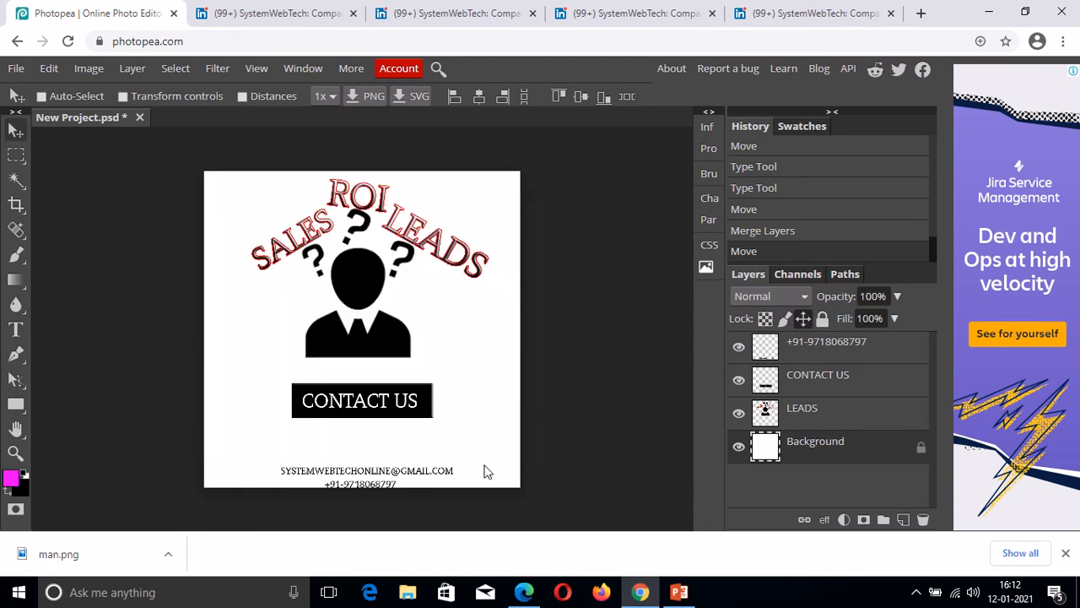
pyautogui.click(499, 399)
pyautogui.hotkey('alt', 'BackSpace')
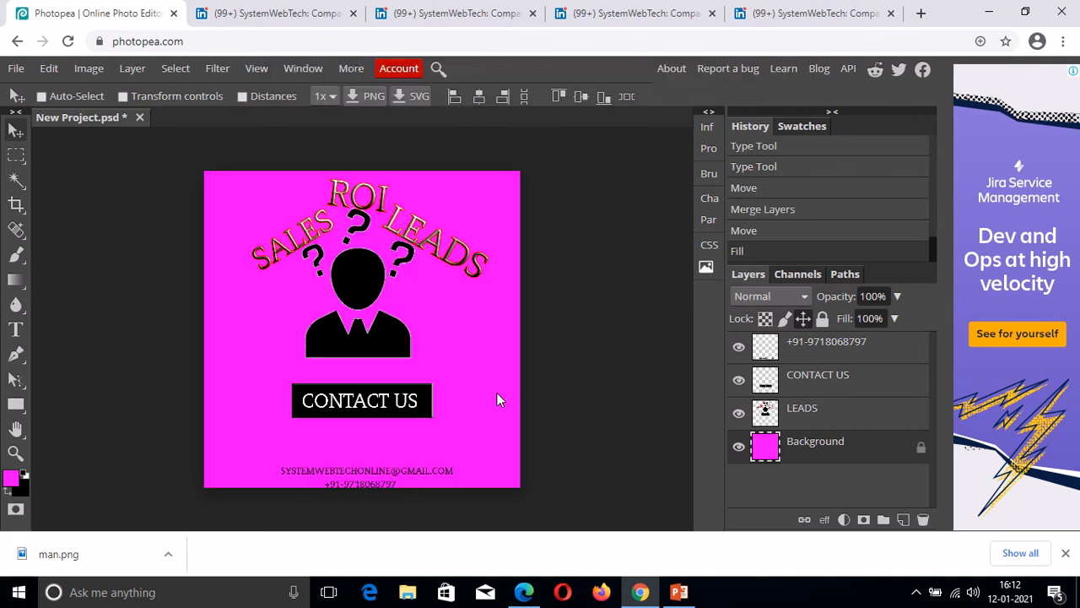
# Refill the Background layer with bright yellow instead.
pyautogui.click(11, 478)
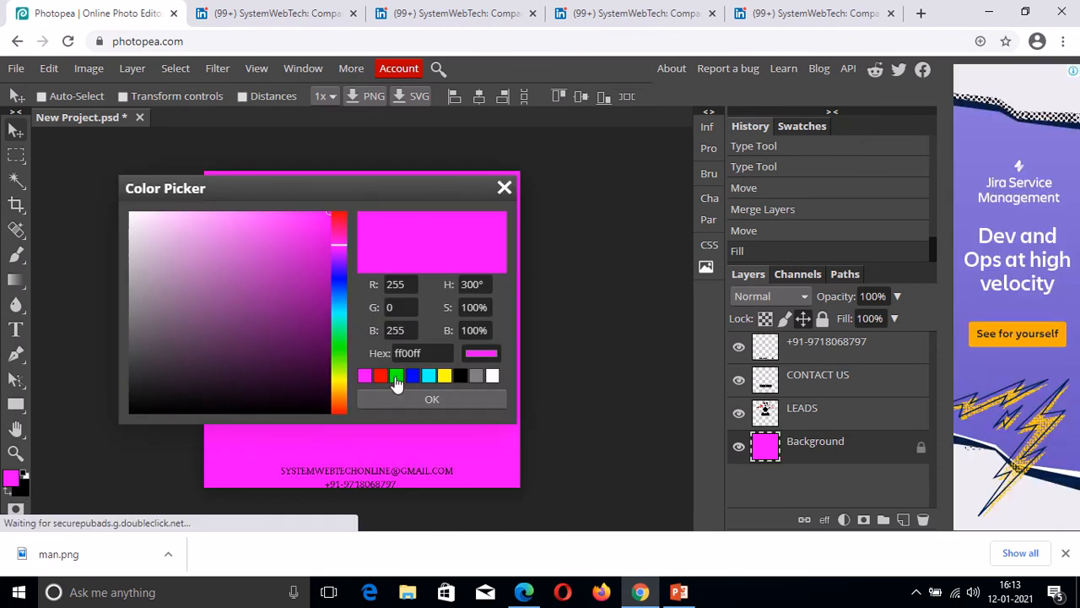
pyautogui.click(444, 376)
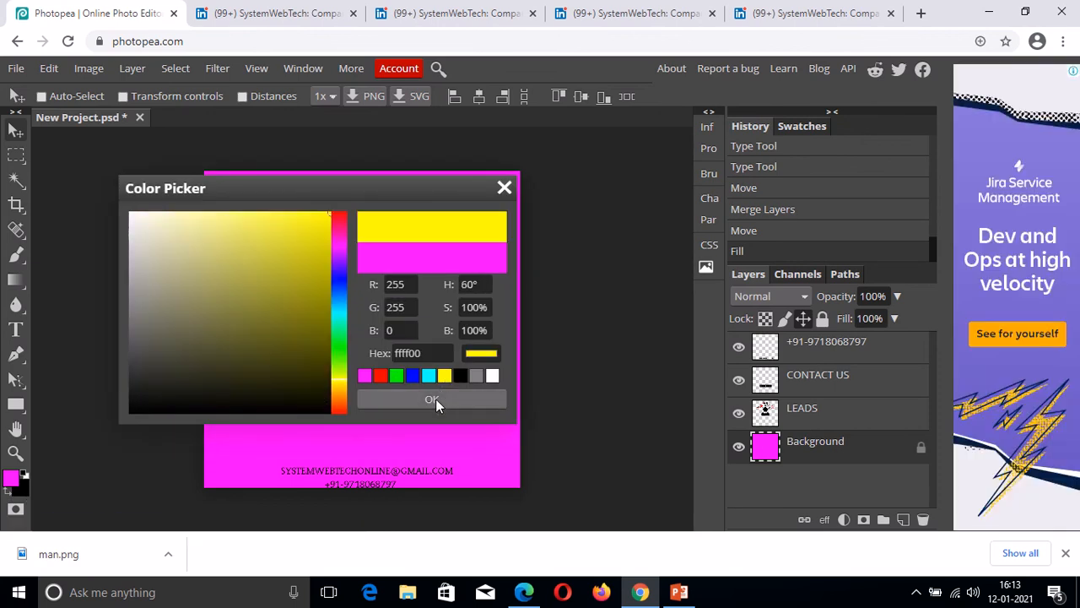
pyautogui.click(435, 400)
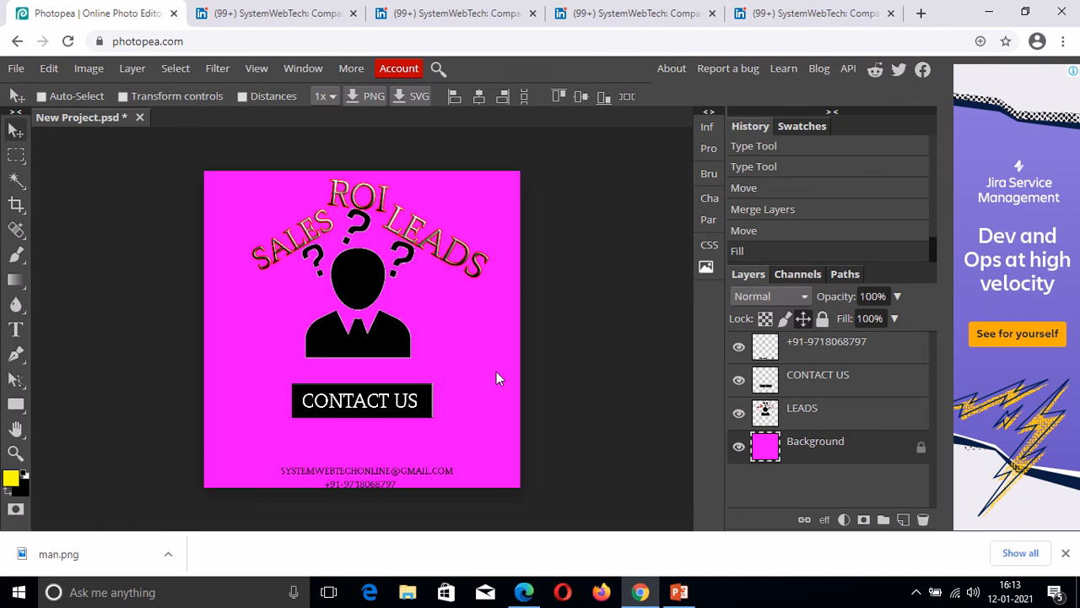
pyautogui.hotkey('alt', 'BackSpace')
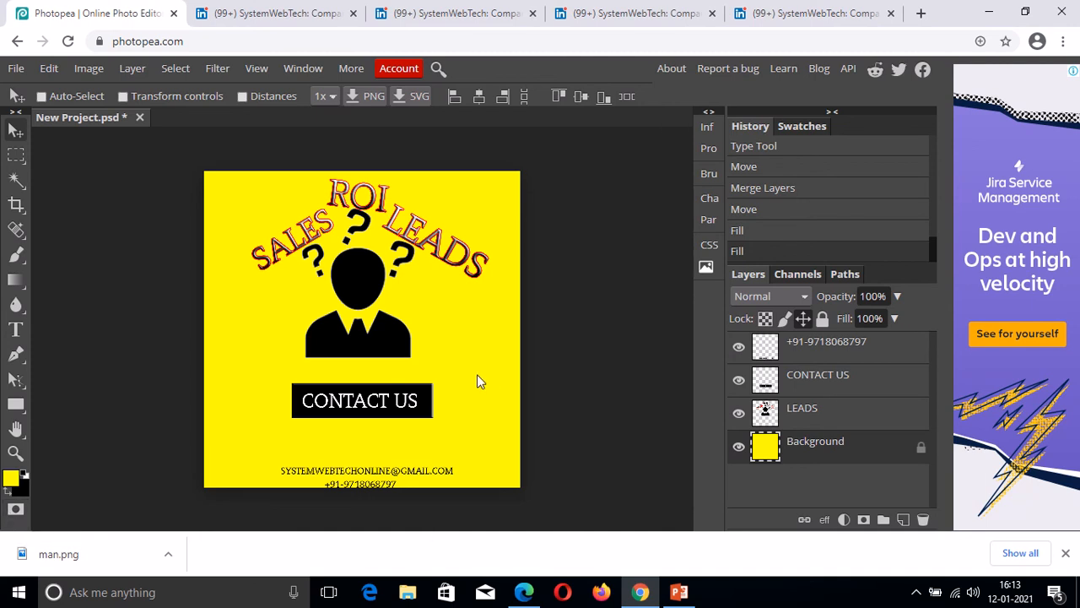
pyautogui.click(18, 71)
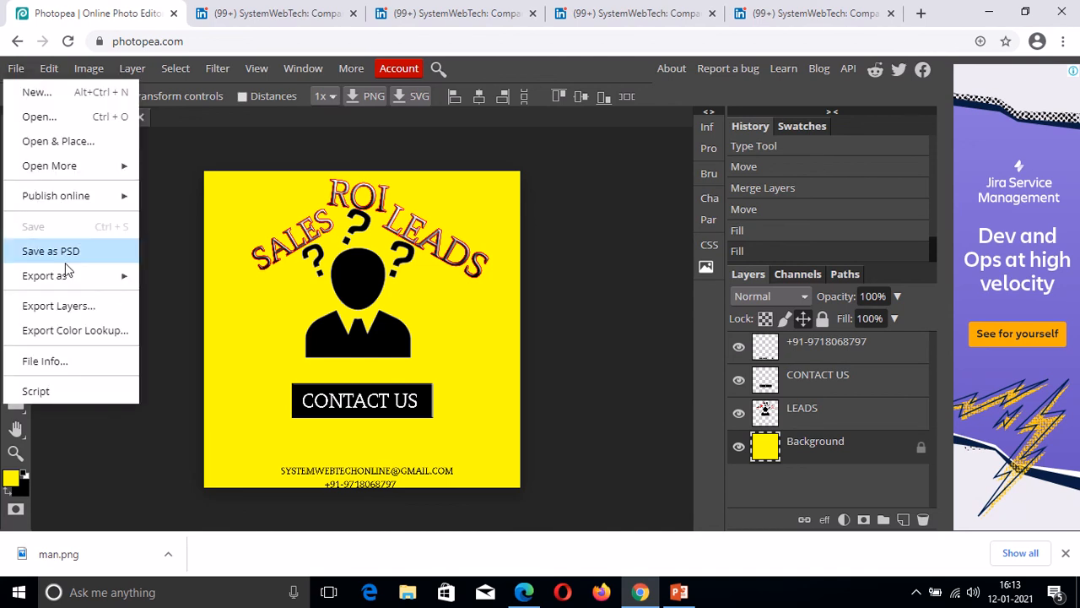
# Export the ad as a 1200×1200 PNG, New Project.png, at 100% quality.
pyautogui.moveTo(72, 279)
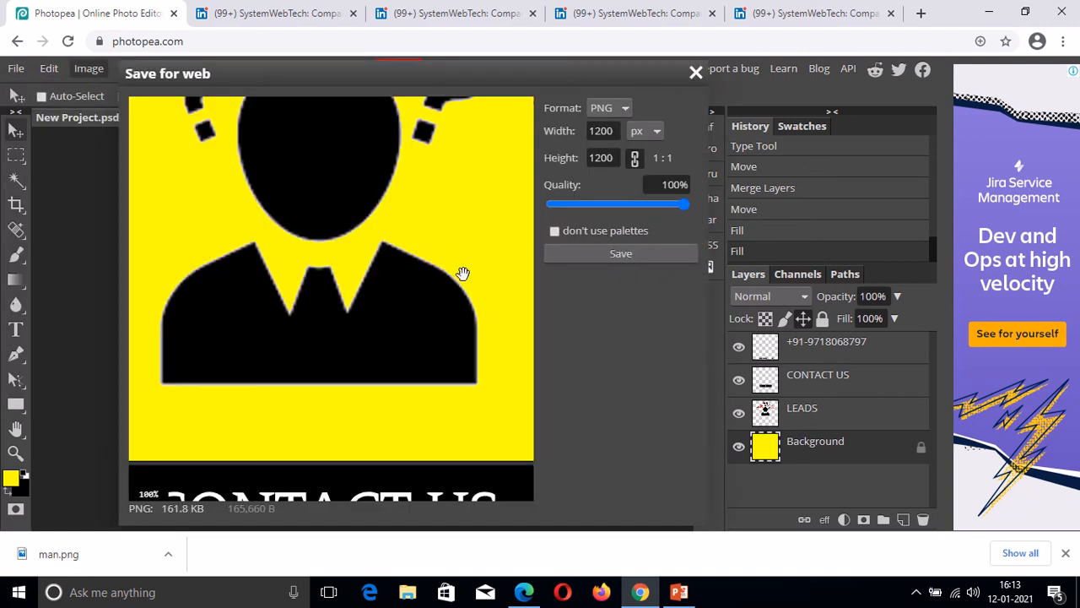
pyautogui.click(612, 260)
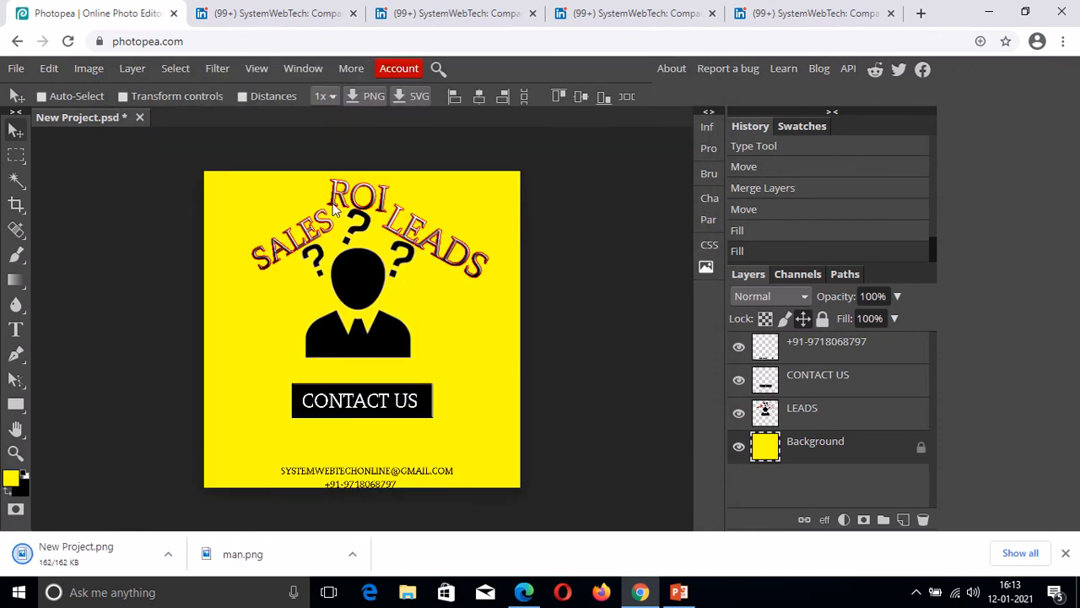
# Review LinkedIn's supported ad sizes and 16 standard sizes post, then return to Photopea.
pyautogui.click(278, 14)
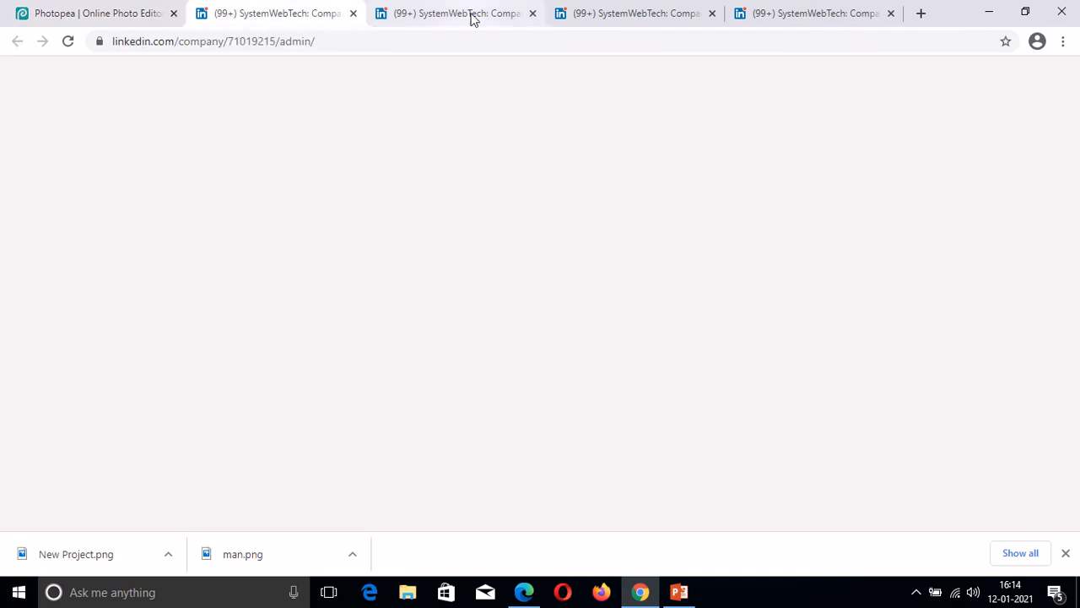
pyautogui.click(611, 15)
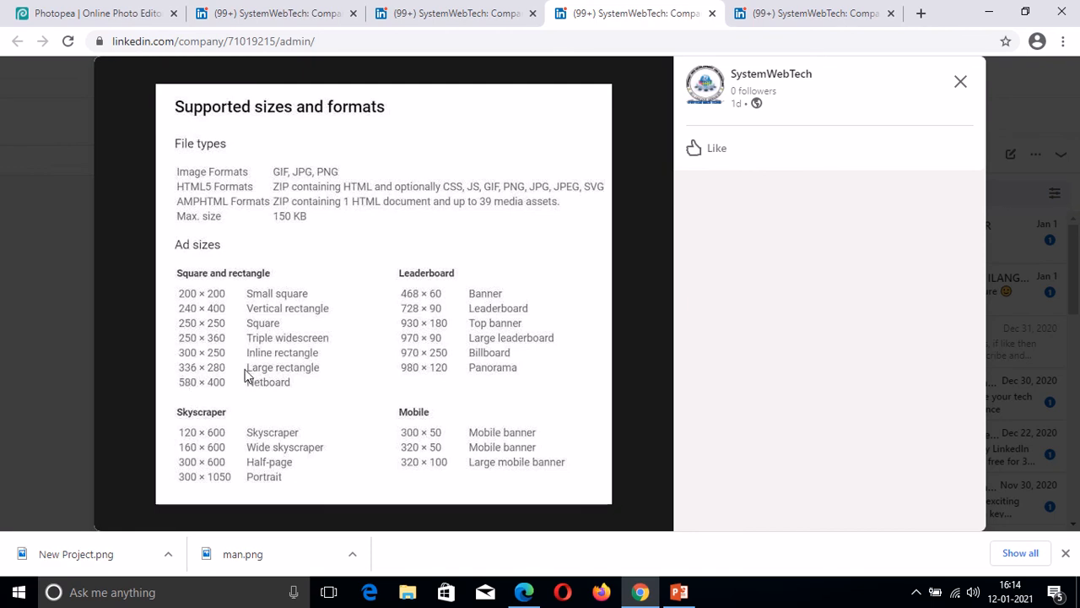
pyautogui.click(783, 15)
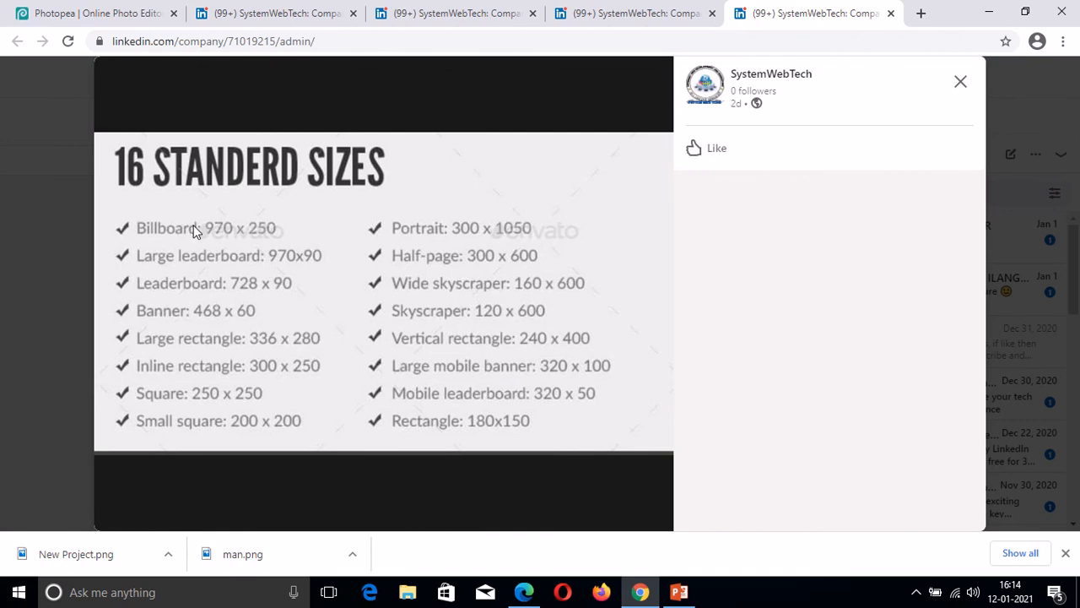
pyautogui.click(71, 12)
pyautogui.click(89, 69)
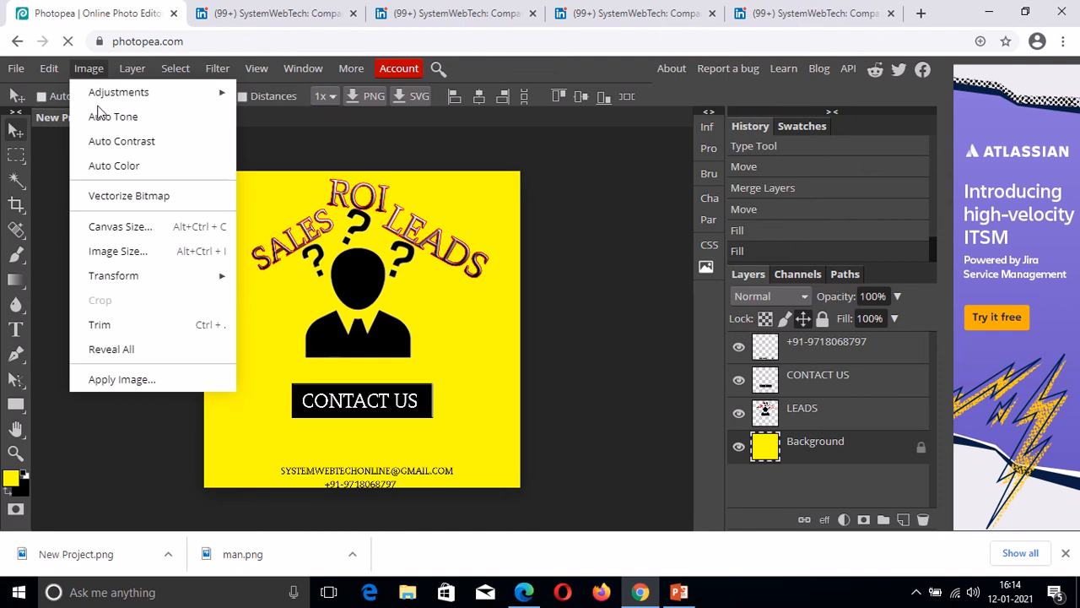
# Resize the ad to 250×250 px with Image Size, then undo it.
pyautogui.click(118, 251)
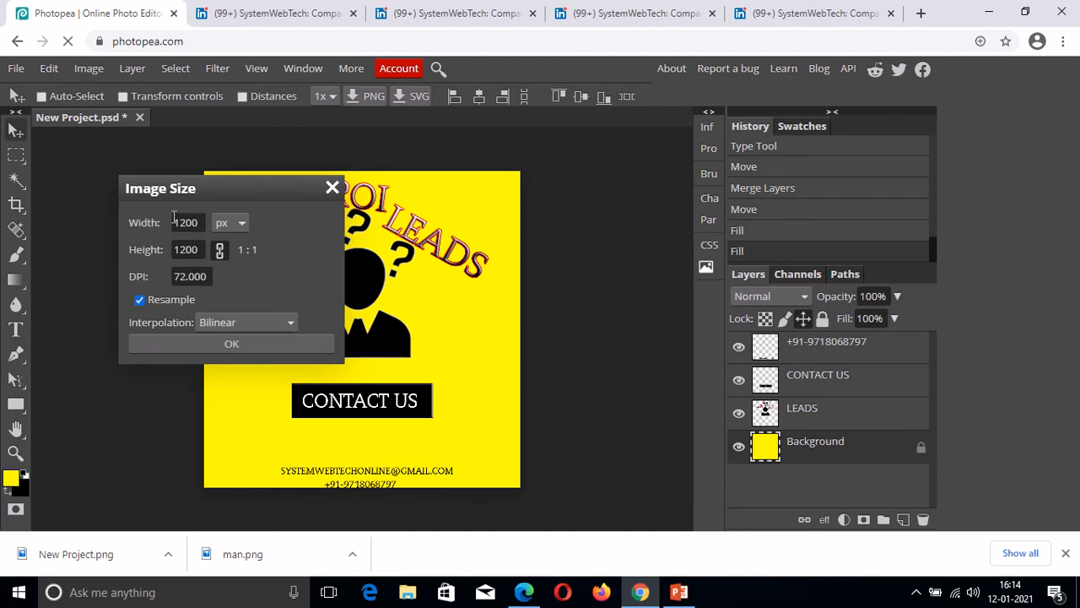
pyautogui.doubleClick(173, 224)
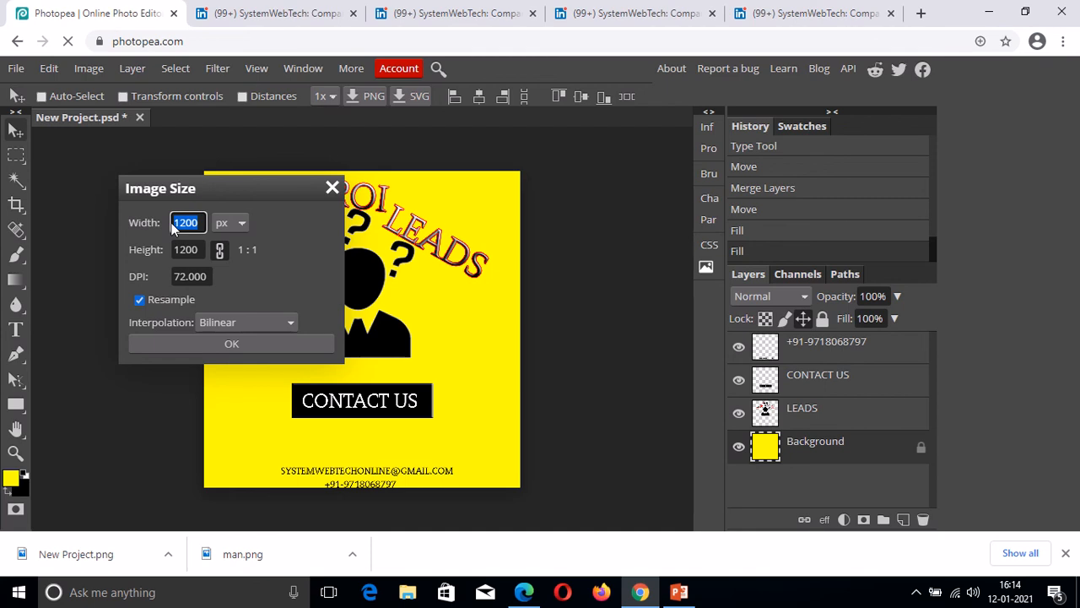
pyautogui.press('BackSpace')
pyautogui.write('950')
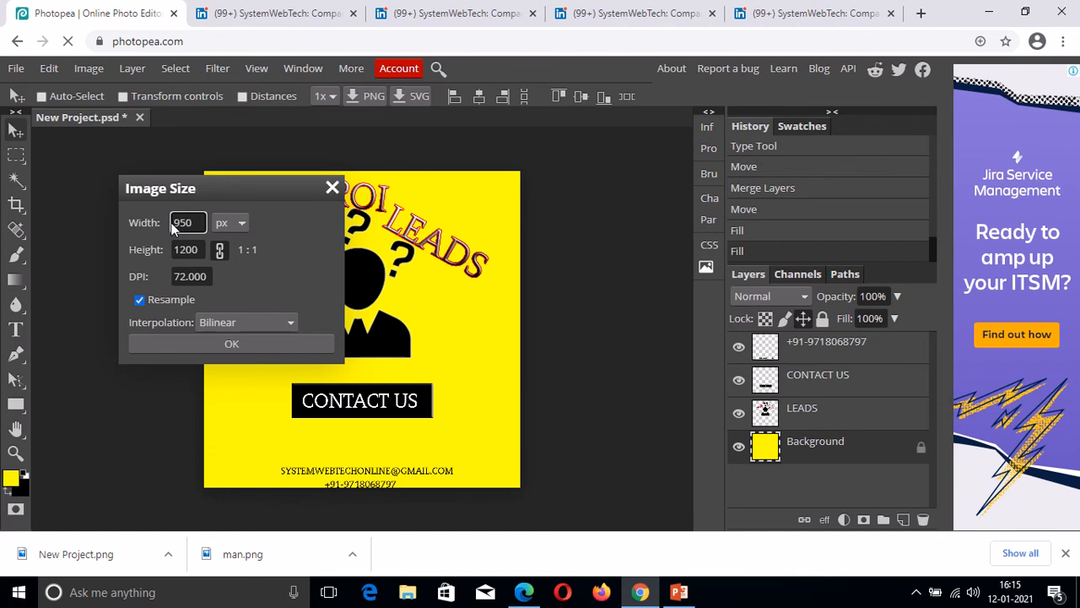
pyautogui.press('Tab')
pyautogui.press('BackSpace')
pyautogui.write('250')
pyautogui.click(222, 343)
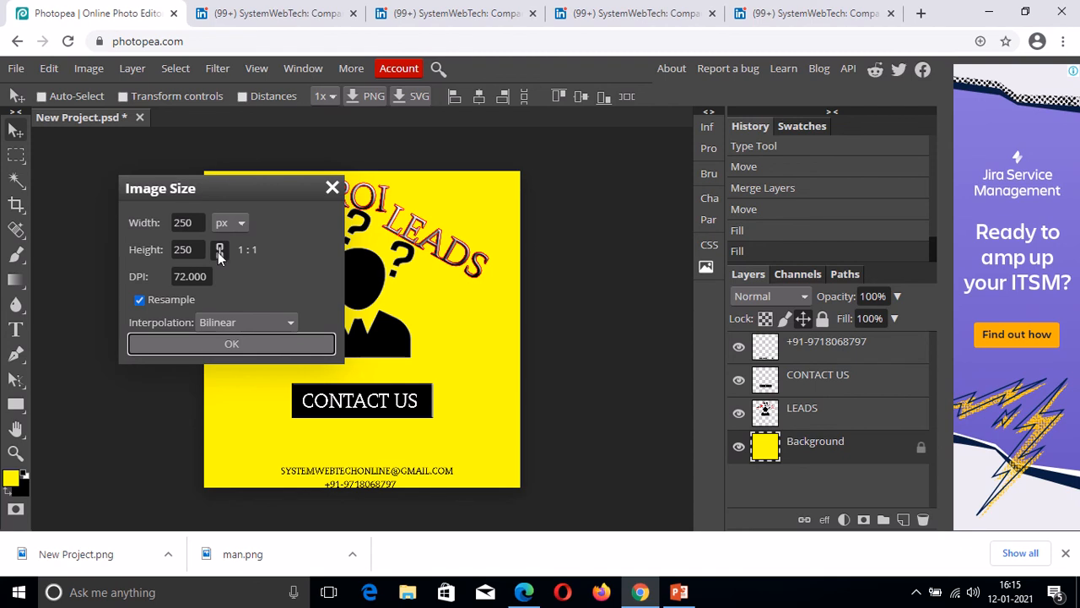
pyautogui.press('Return')
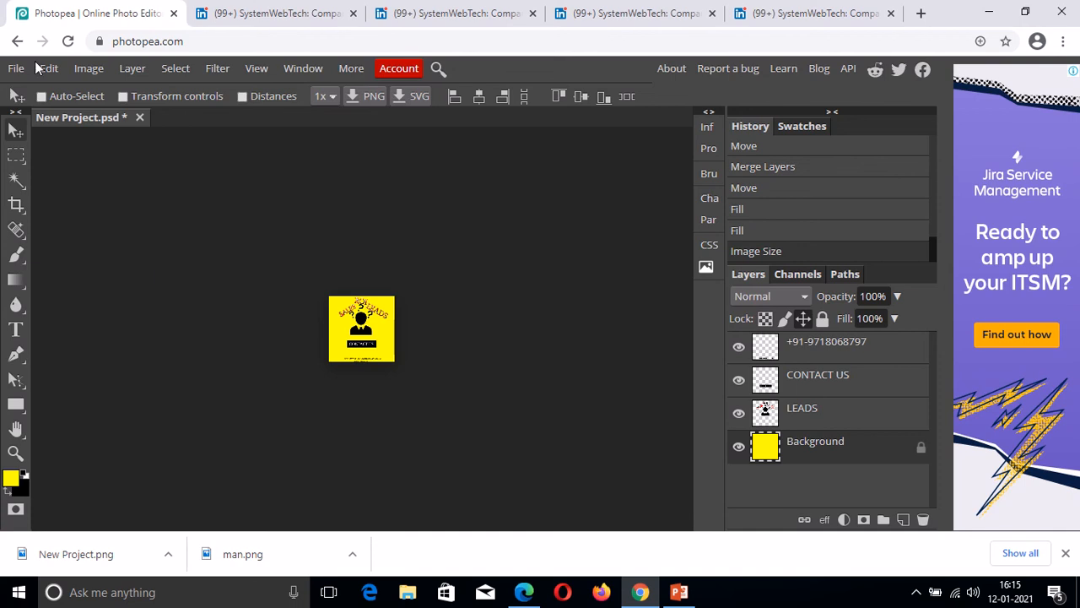
pyautogui.hotkey('ctrl', 'z')
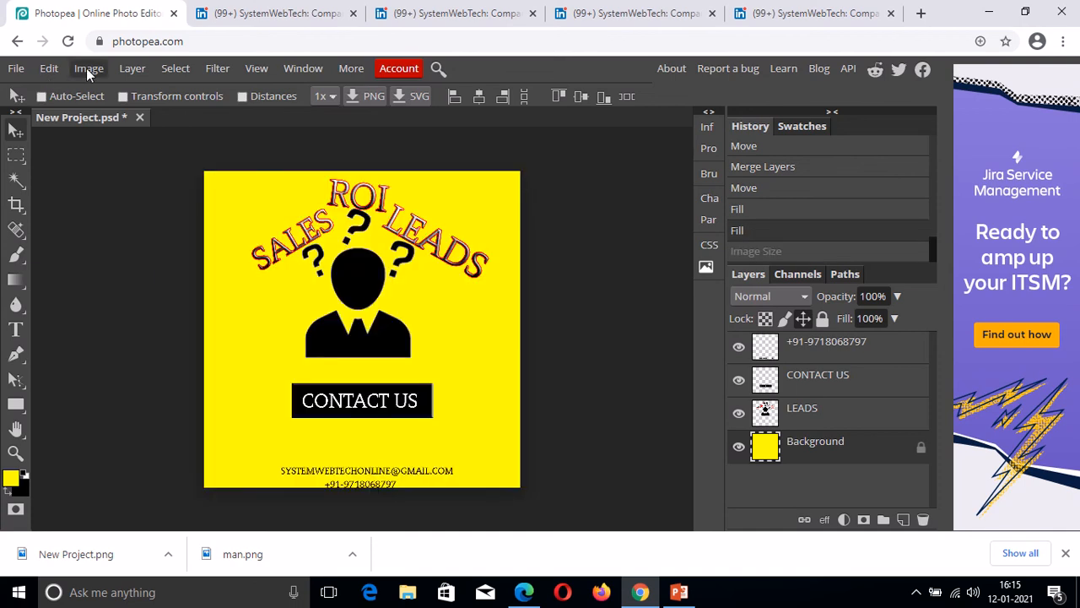
# Resize the ad to 950×250 px with Image Size.
pyautogui.click(86, 68)
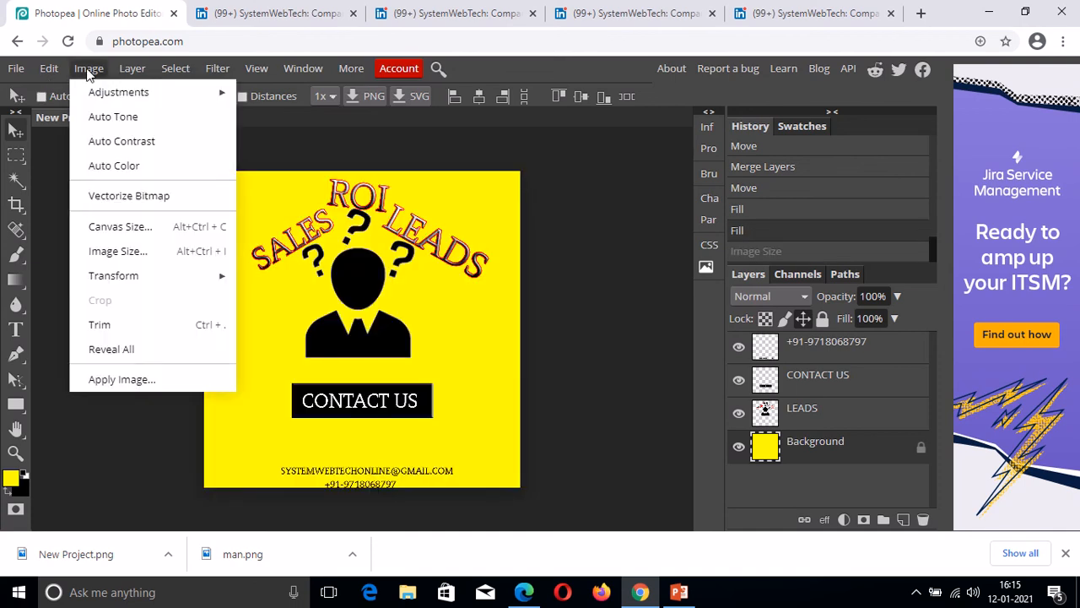
pyautogui.click(118, 253)
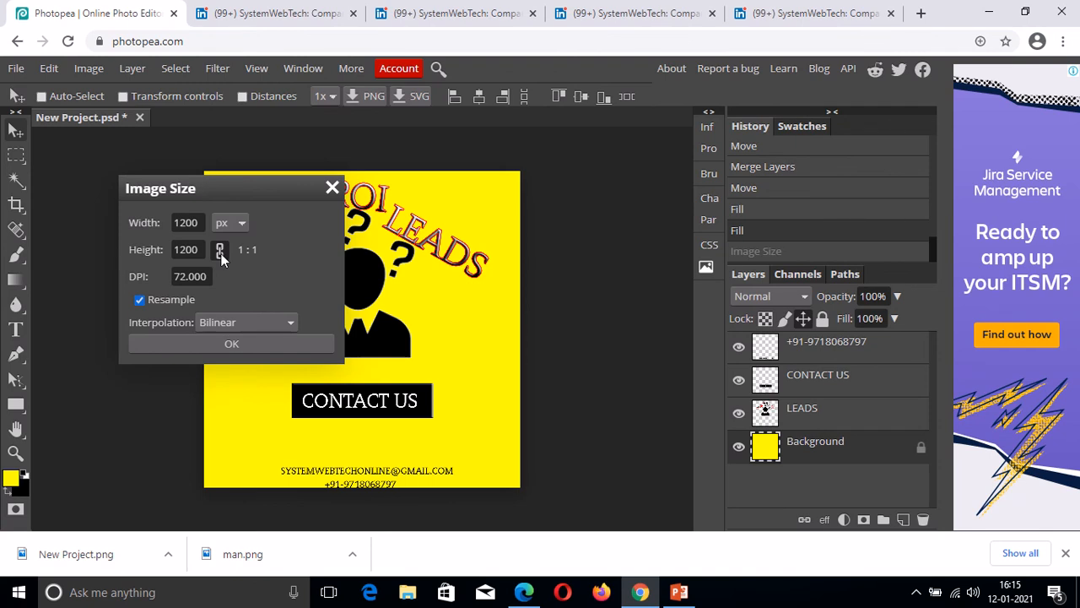
pyautogui.click(173, 221)
pyautogui.press('BackSpace')
pyautogui.write('950')
pyautogui.click(176, 250)
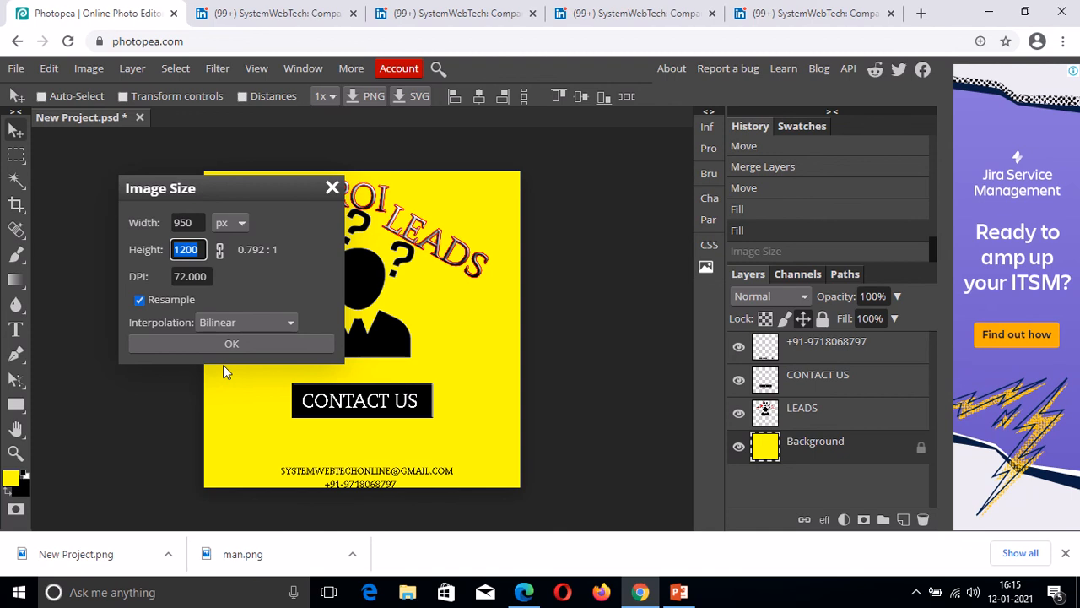
pyautogui.press('BackSpace')
pyautogui.write('250')
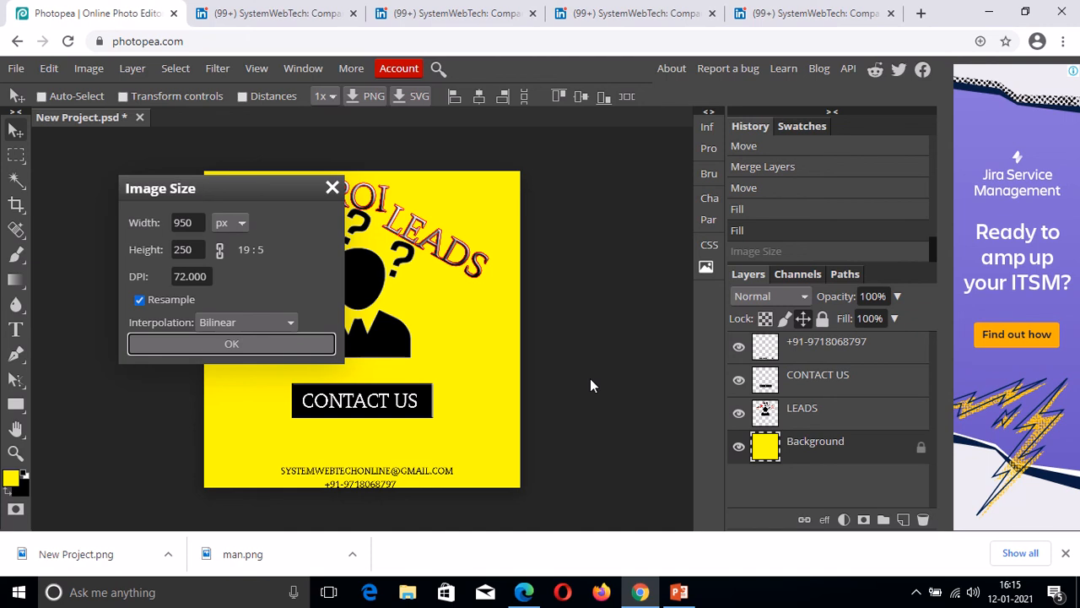
pyautogui.press('Return')
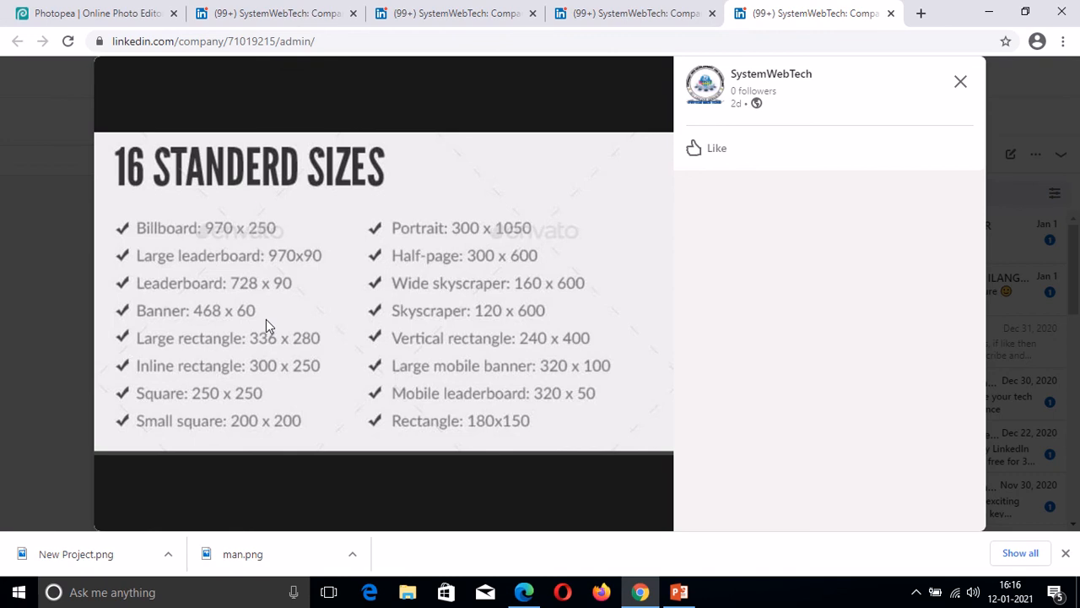
# Undo the 950×250 resize to restore the square yellow ad.
pyautogui.click(98, 13)
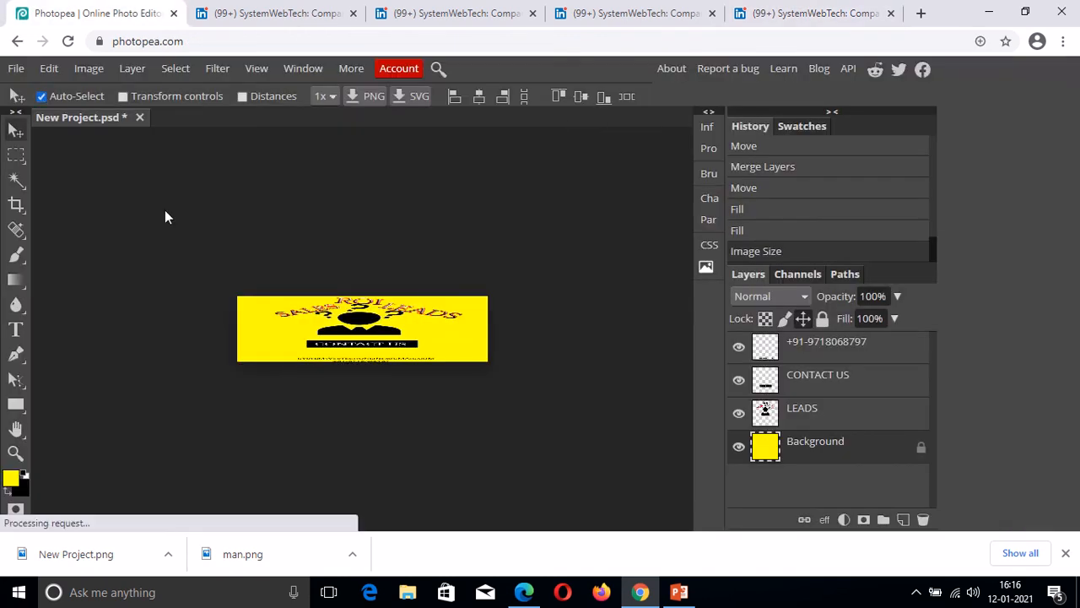
pyautogui.hotkey('ctrl', 'z')
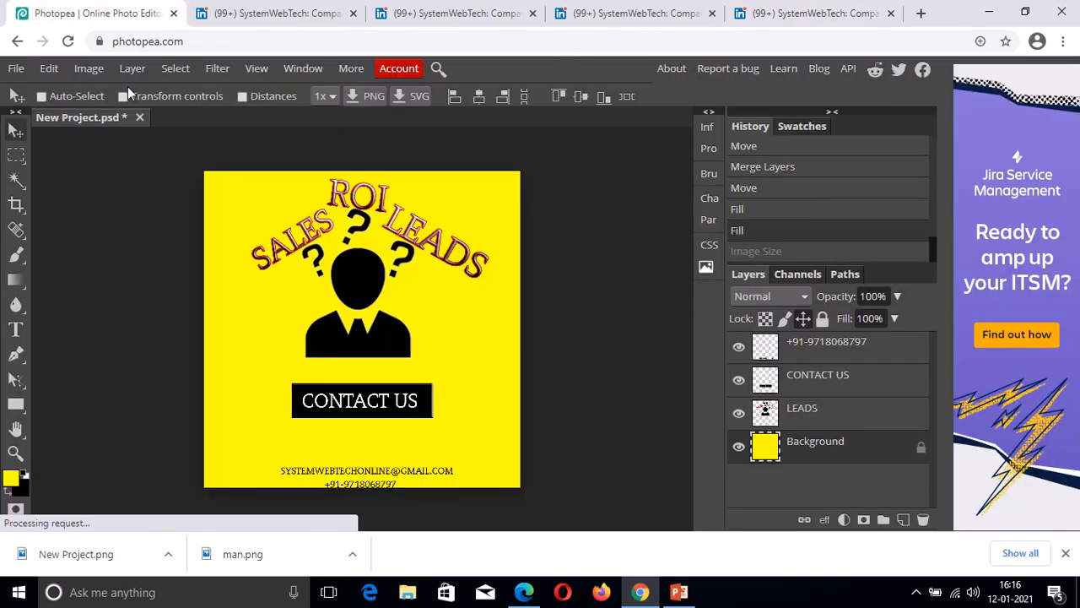
pyautogui.click(85, 69)
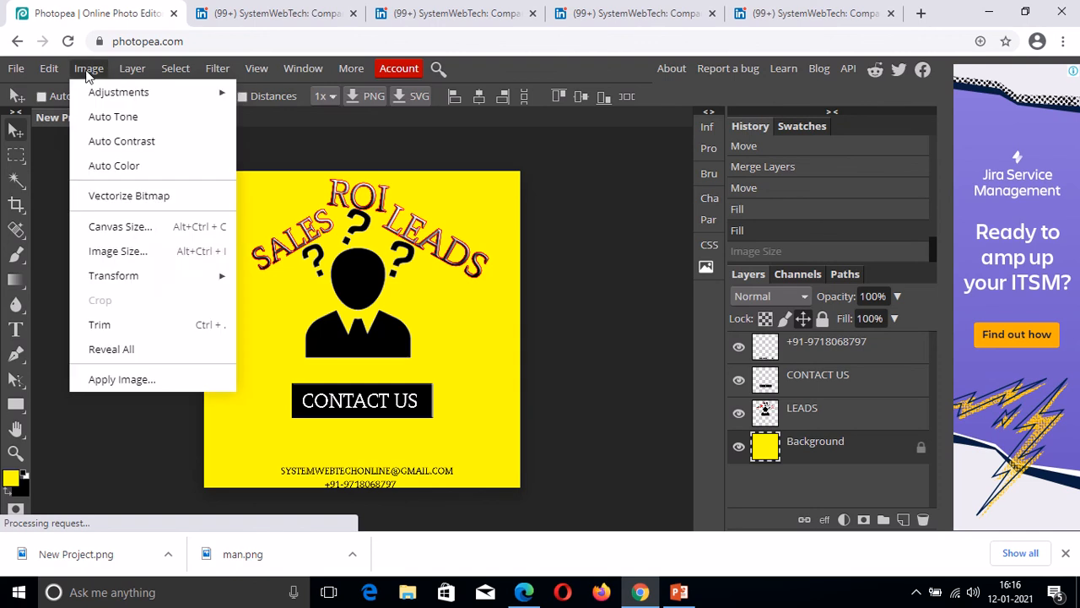
pyautogui.click(139, 252)
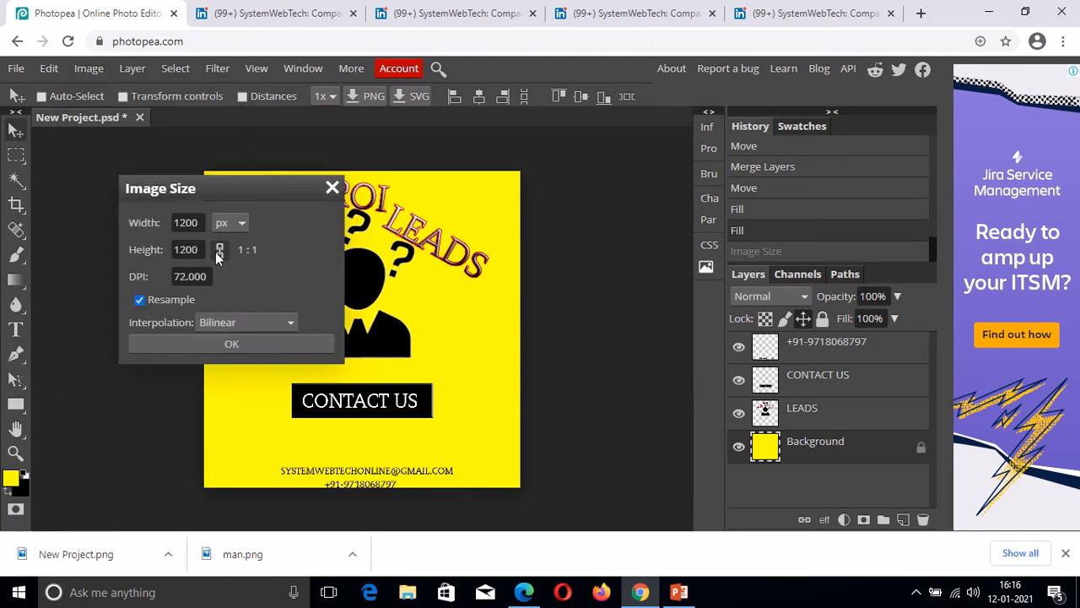
pyautogui.click(218, 252)
pyautogui.moveTo(200, 222); pyautogui.dragTo(173, 222)
pyautogui.write('3')
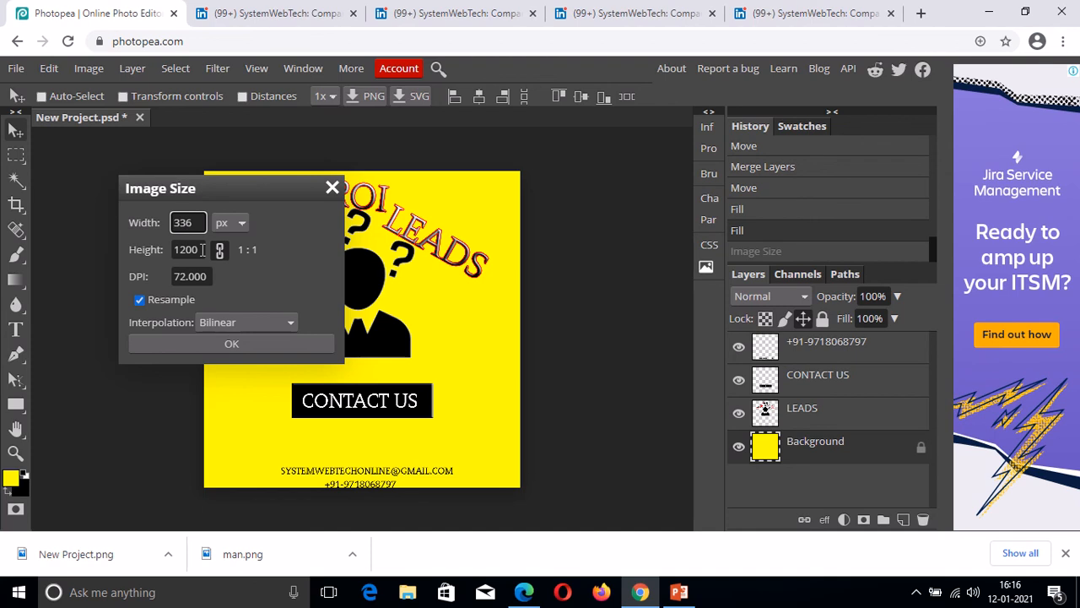
pyautogui.write('36')
pyautogui.press('Tab')
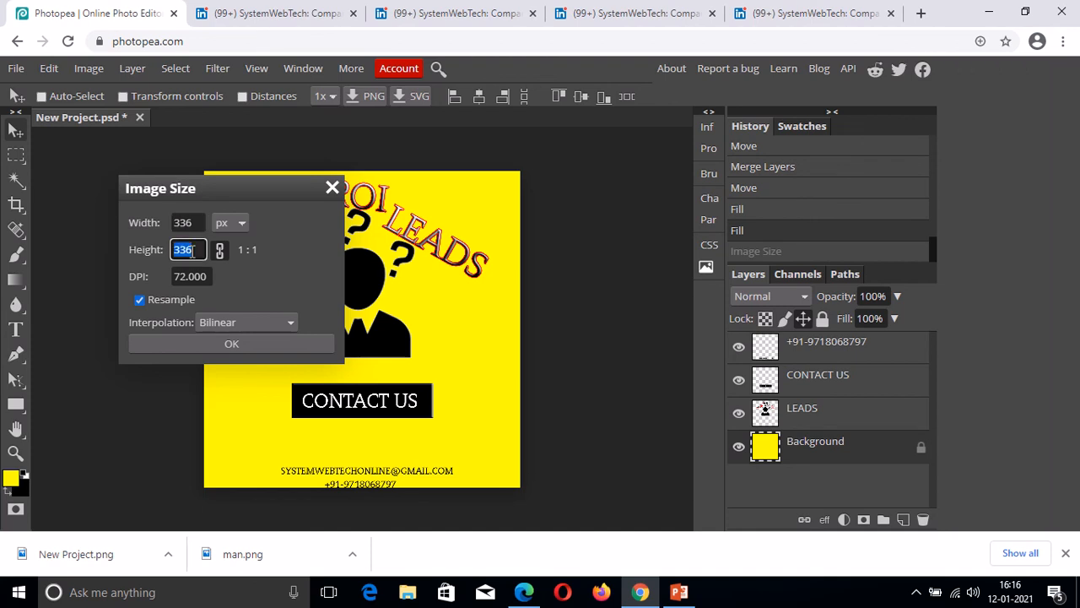
pyautogui.press('BackSpace')
pyautogui.write('280')
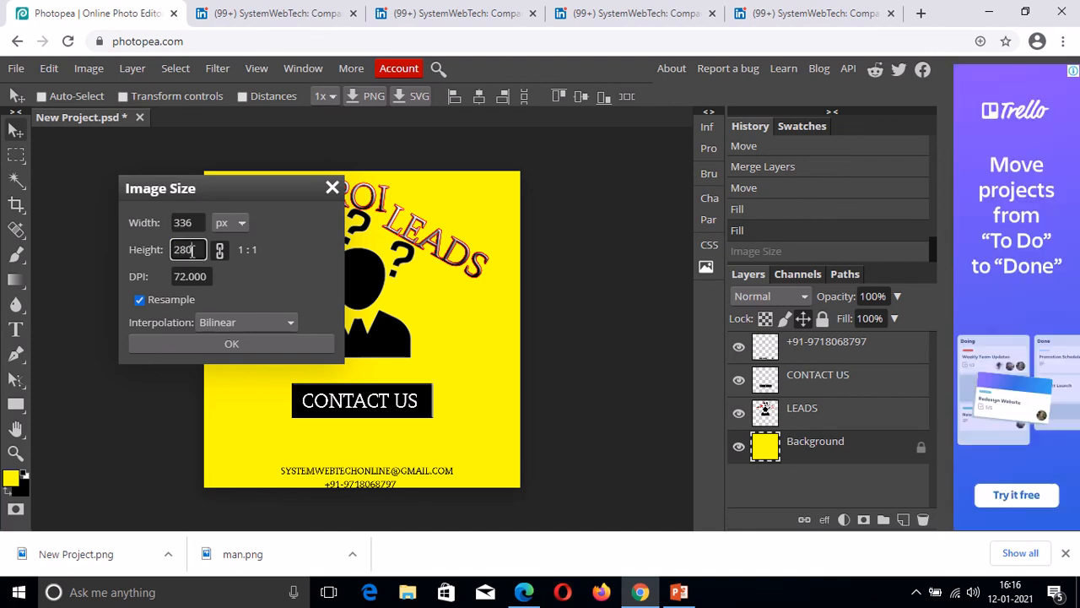
pyautogui.click(225, 346)
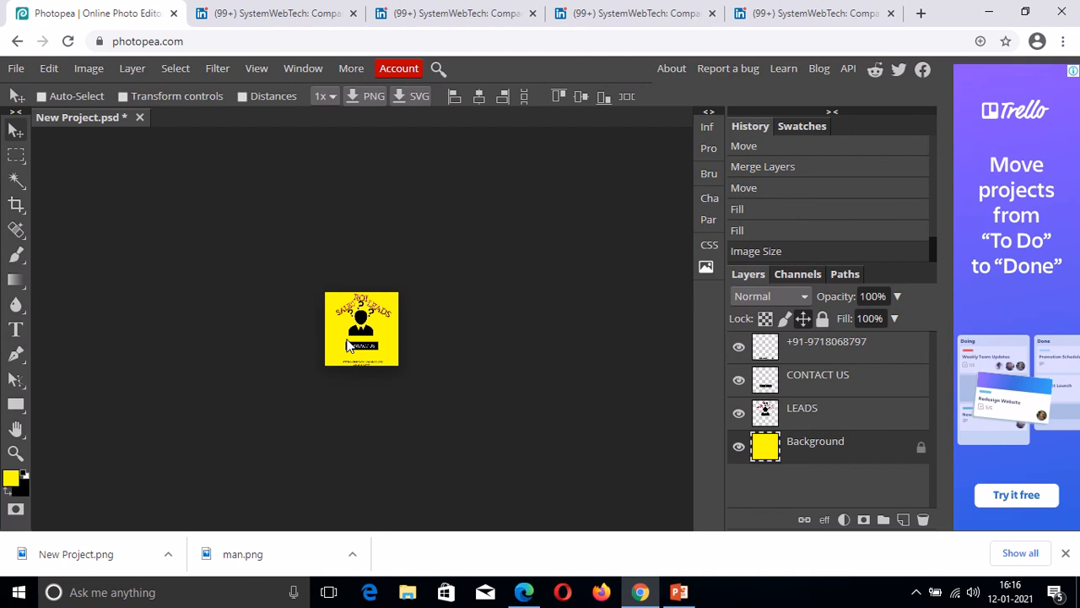
pyautogui.click(810, 13)
pyautogui.hotkey('ctrl', 'z')
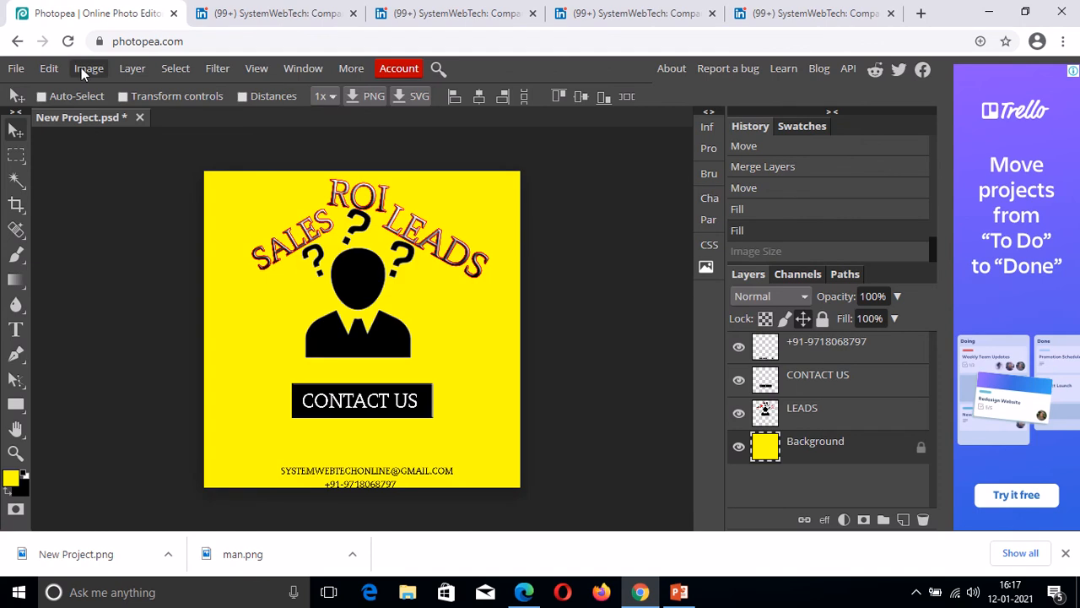
pyautogui.click(85, 69)
pyautogui.click(114, 250)
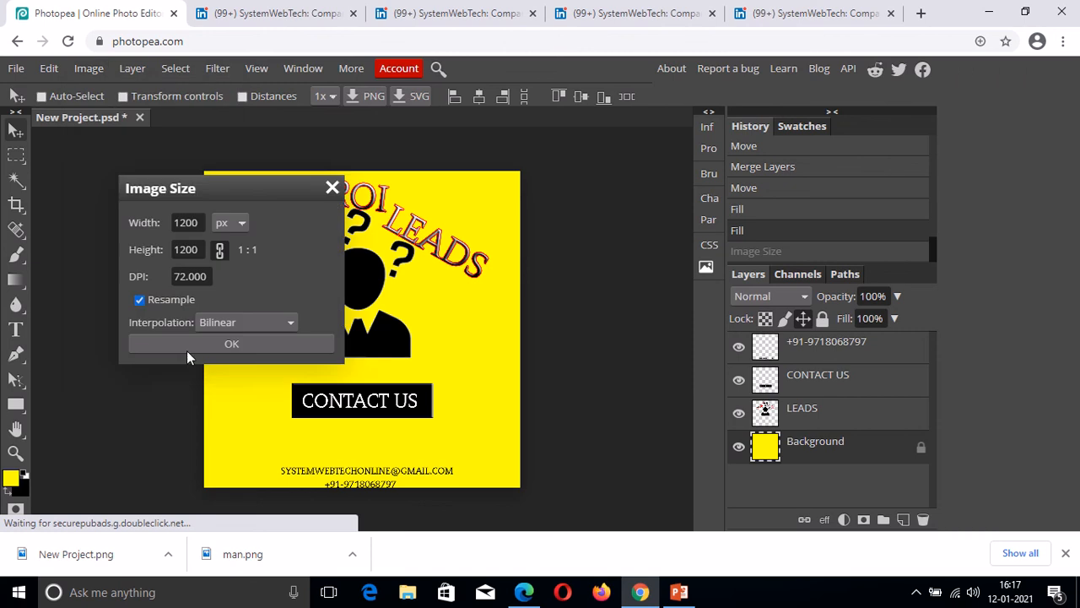
pyautogui.doubleClick(201, 222)
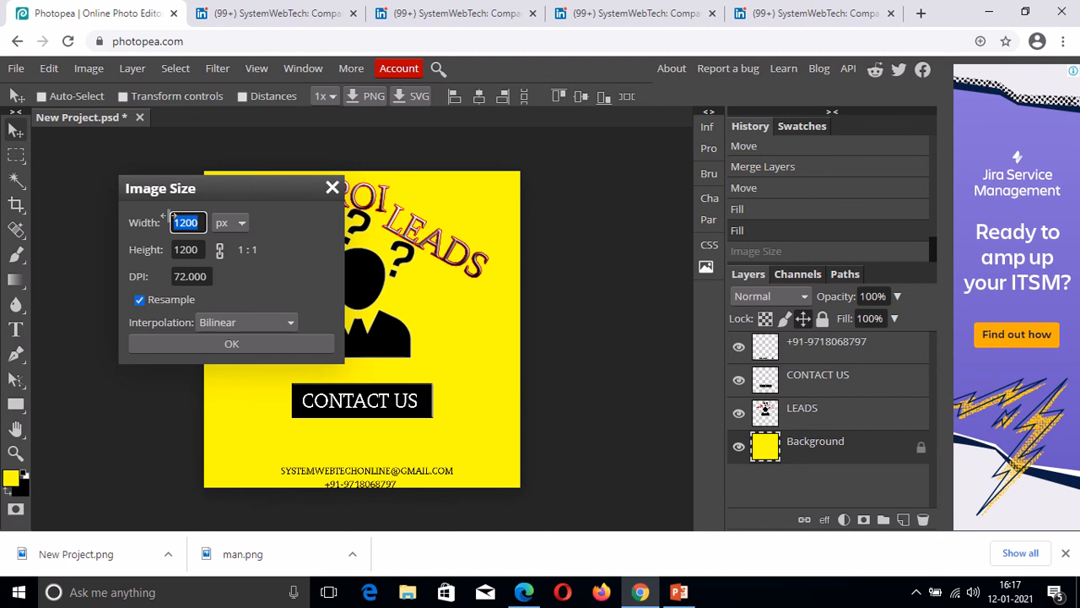
pyautogui.write('300')
pyautogui.moveTo(199, 255); pyautogui.dragTo(171, 245)
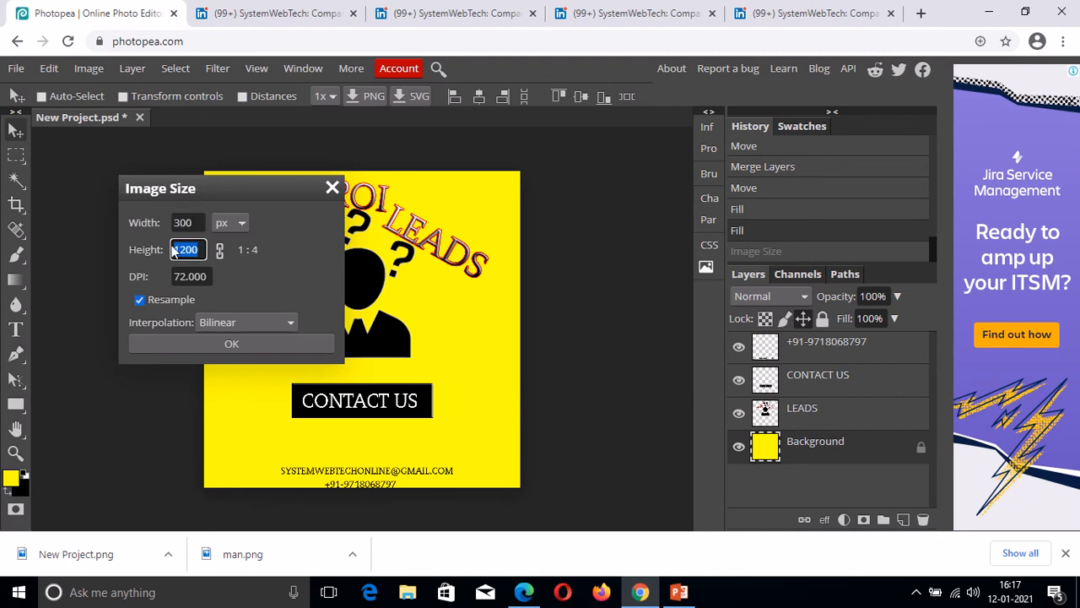
pyautogui.write('30')
pyautogui.write('50')
pyautogui.click(222, 344)
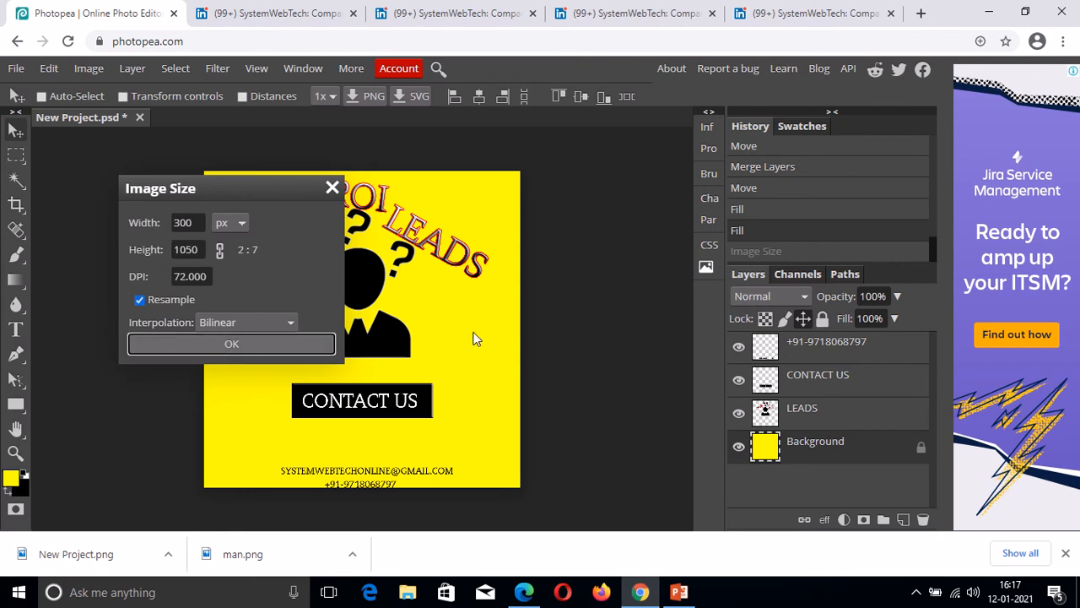
pyautogui.press('Return')
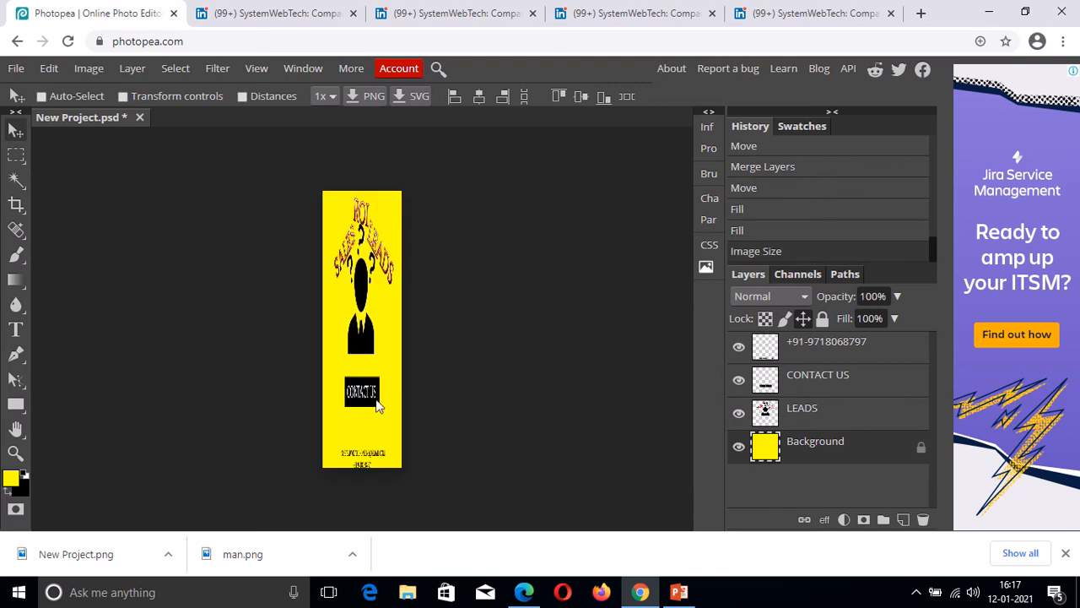
pyautogui.click(777, 13)
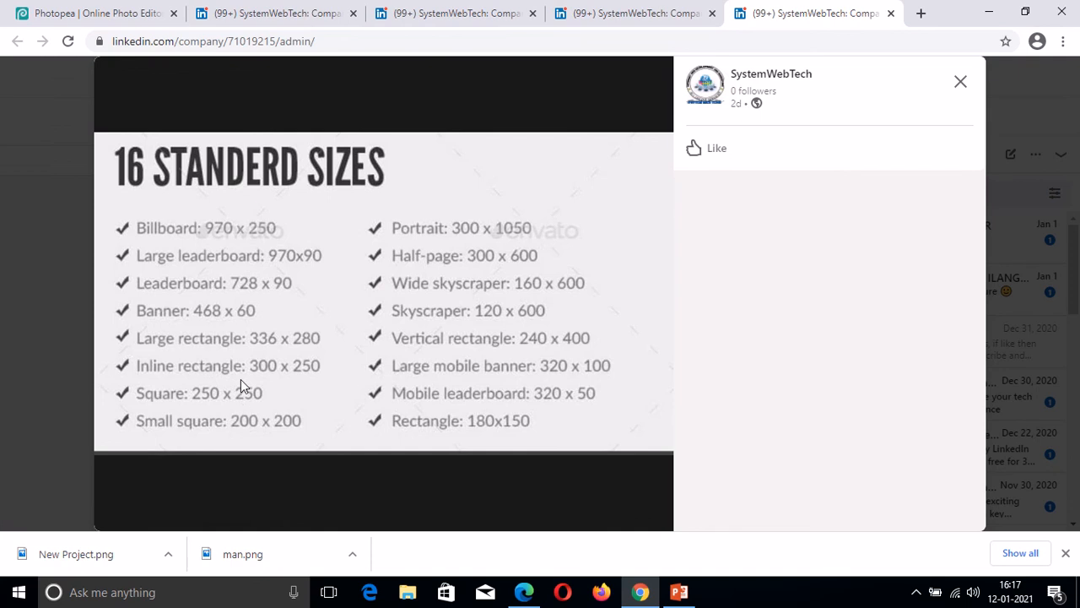
pyautogui.click(123, 17)
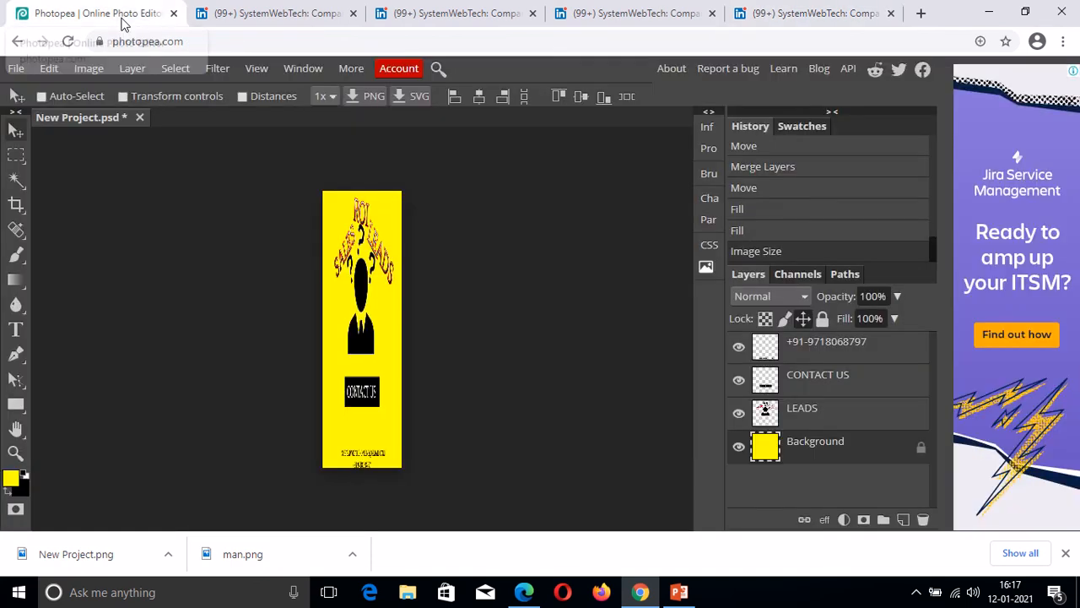
pyautogui.hotkey('ctrl', 'z')
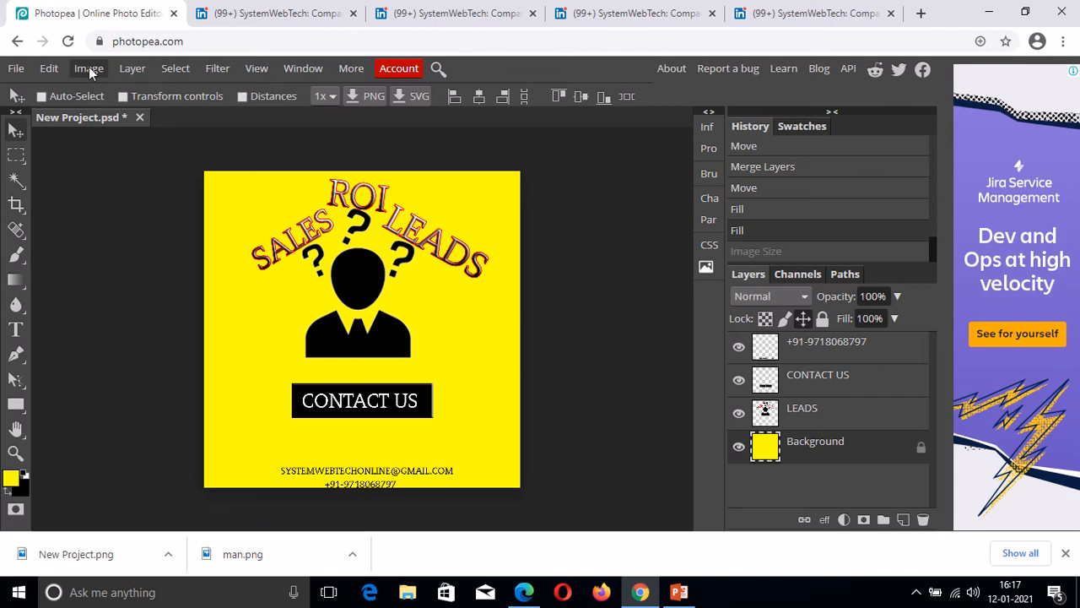
pyautogui.click(88, 68)
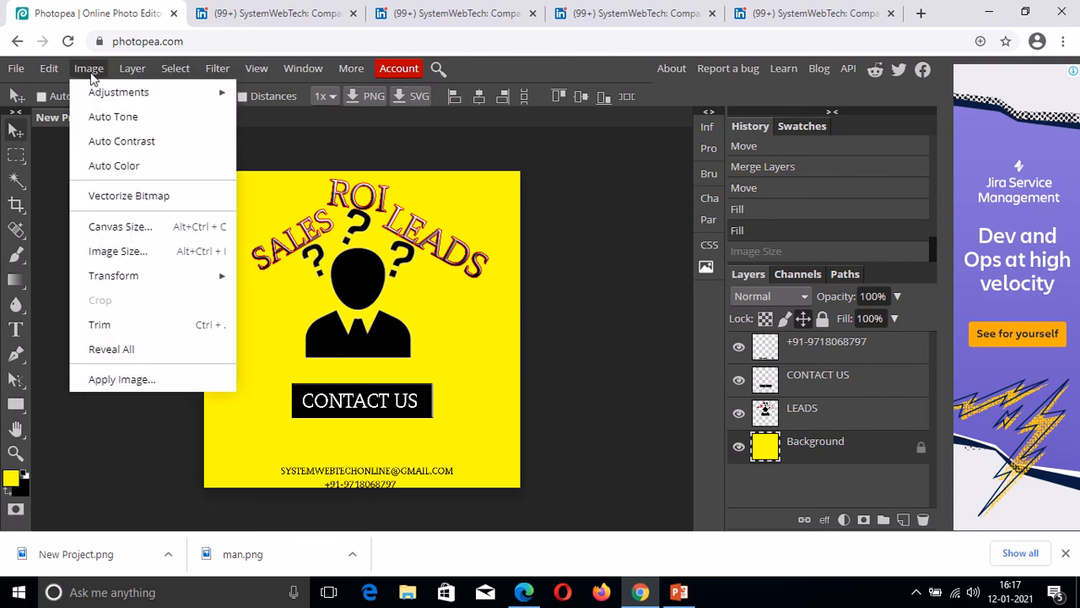
pyautogui.click(127, 251)
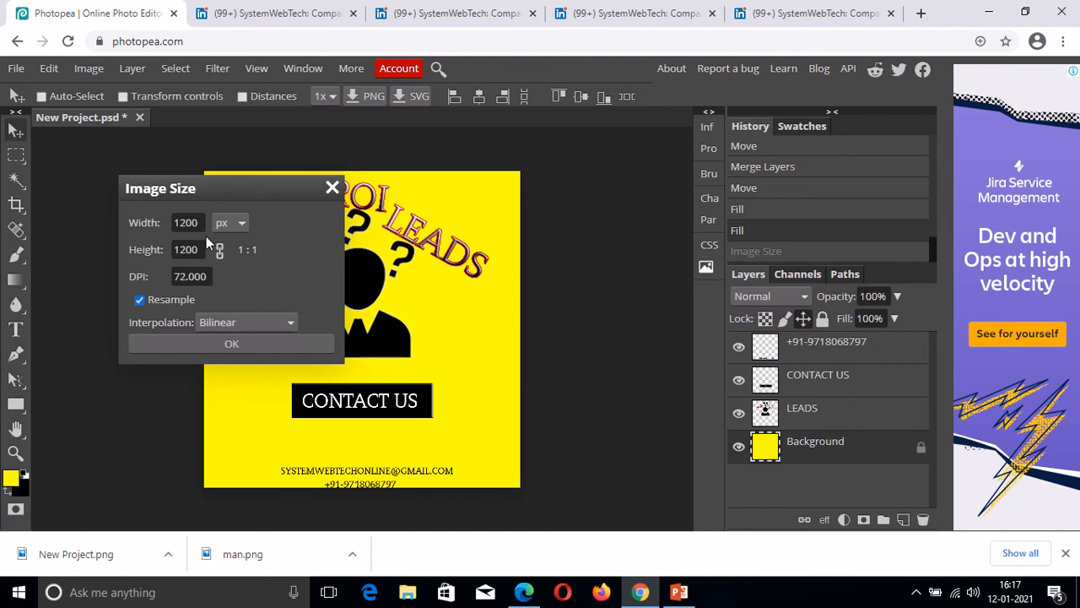
pyautogui.moveTo(203, 223); pyautogui.dragTo(173, 223)
pyautogui.press('BackSpace')
pyautogui.write('250')
pyautogui.press('Tab')
pyautogui.write('250')
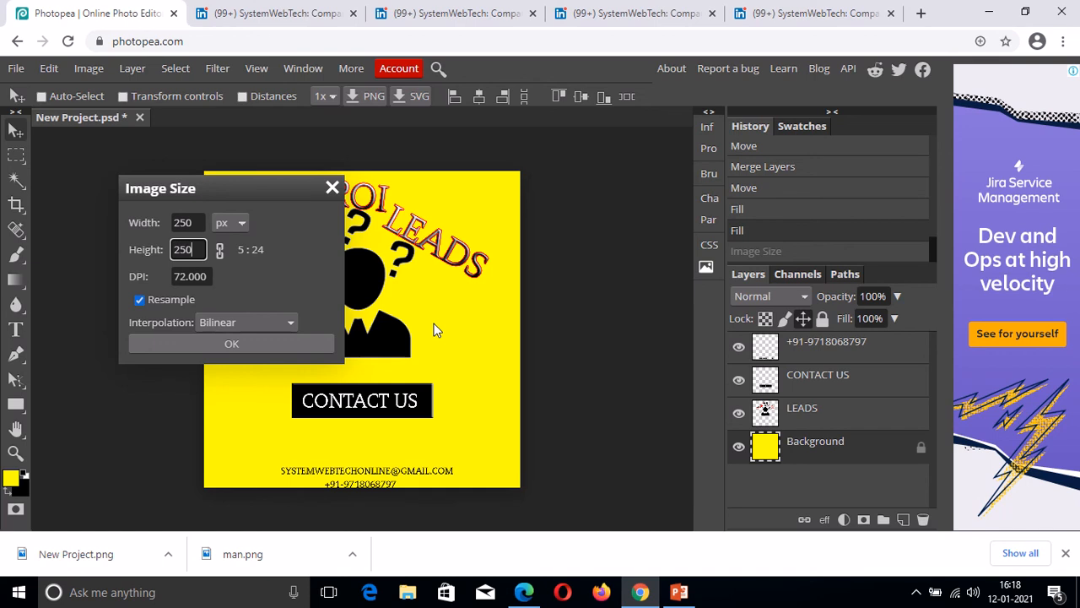
pyautogui.press('Return')
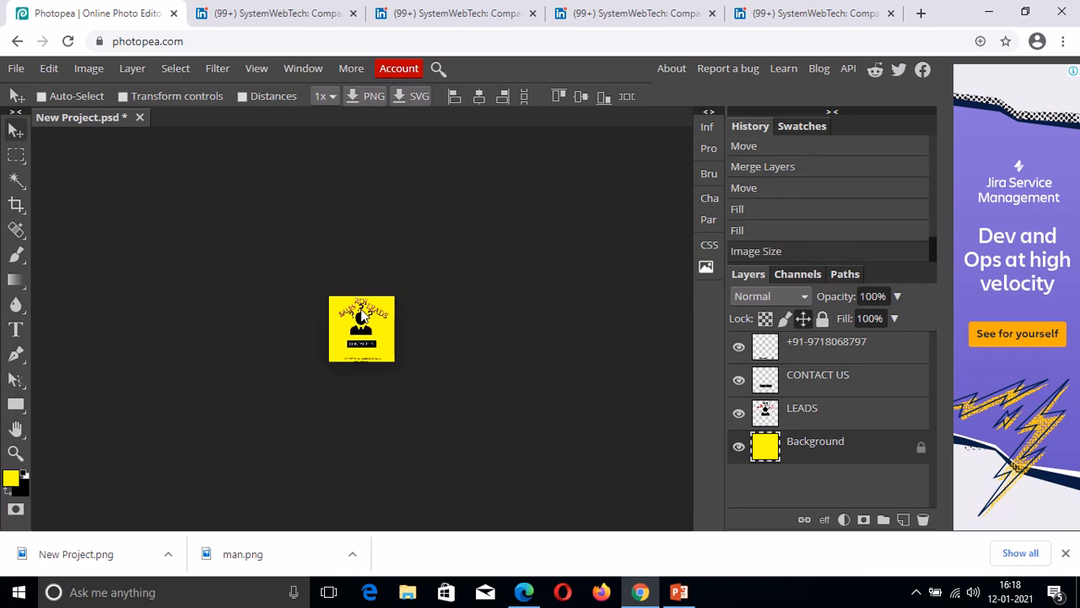
pyautogui.hotkey('ctrl', 'z')
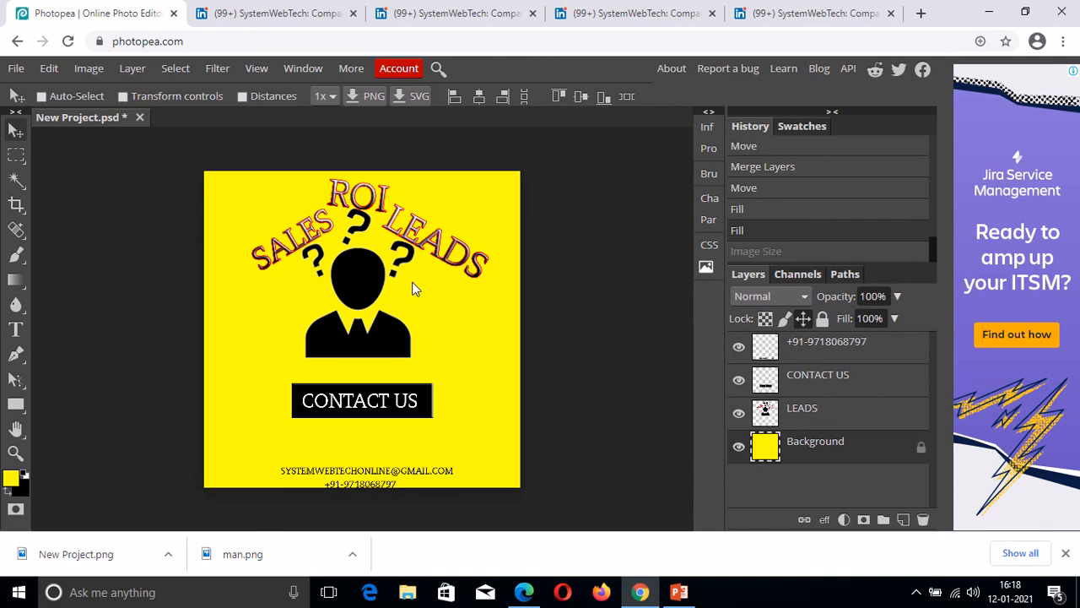
pyautogui.press('ctrl')
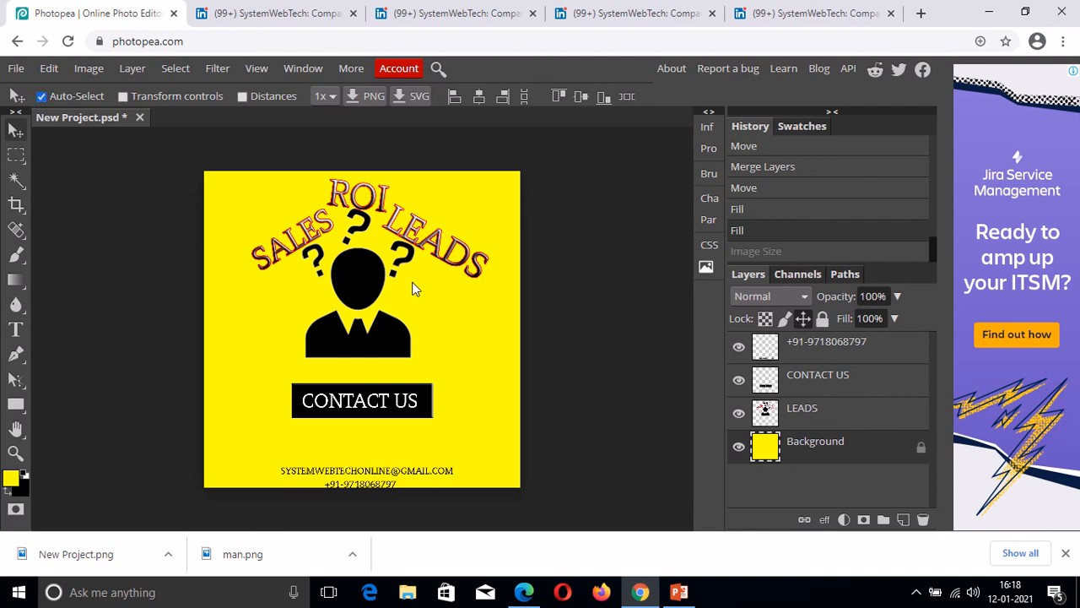